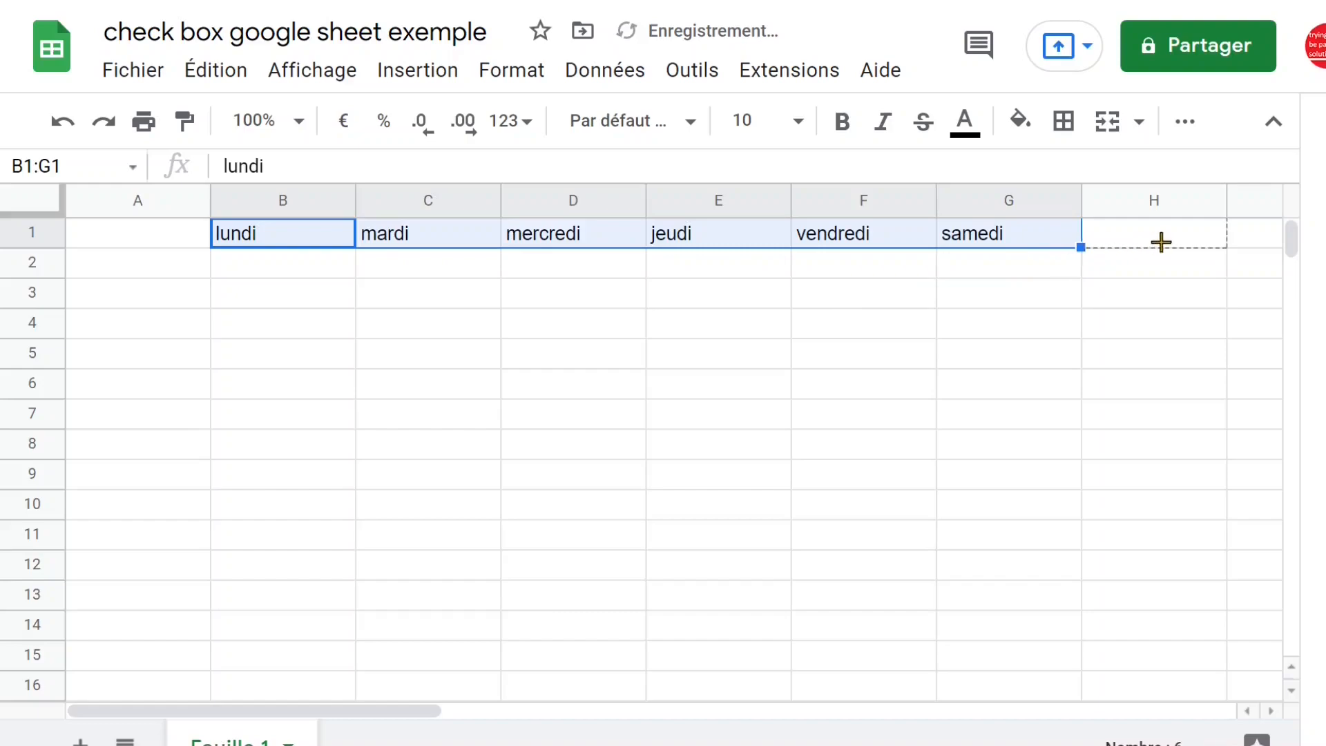
# Enter the row label "présence" in cell A2, under the row of day headers
pyautogui.click(160, 275)
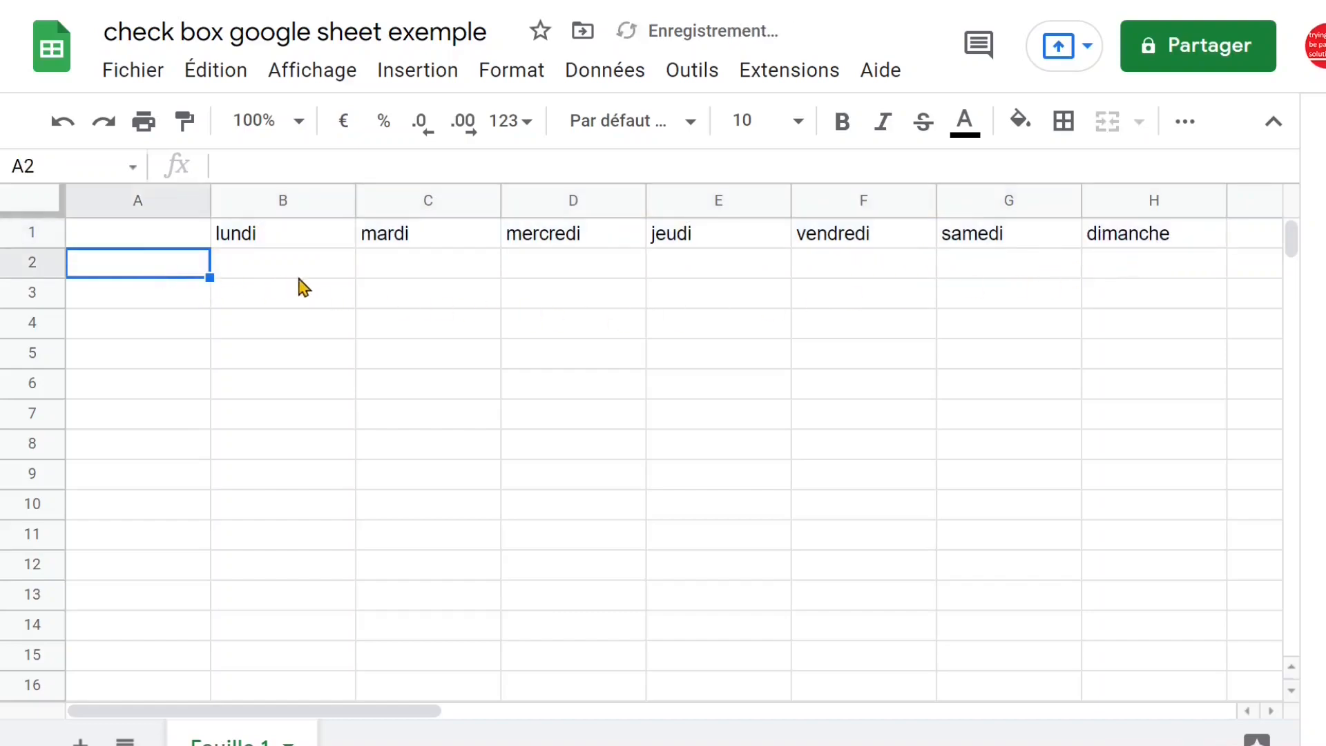
pyautogui.moveTo(295, 277); pyautogui.dragTo(1173, 268)
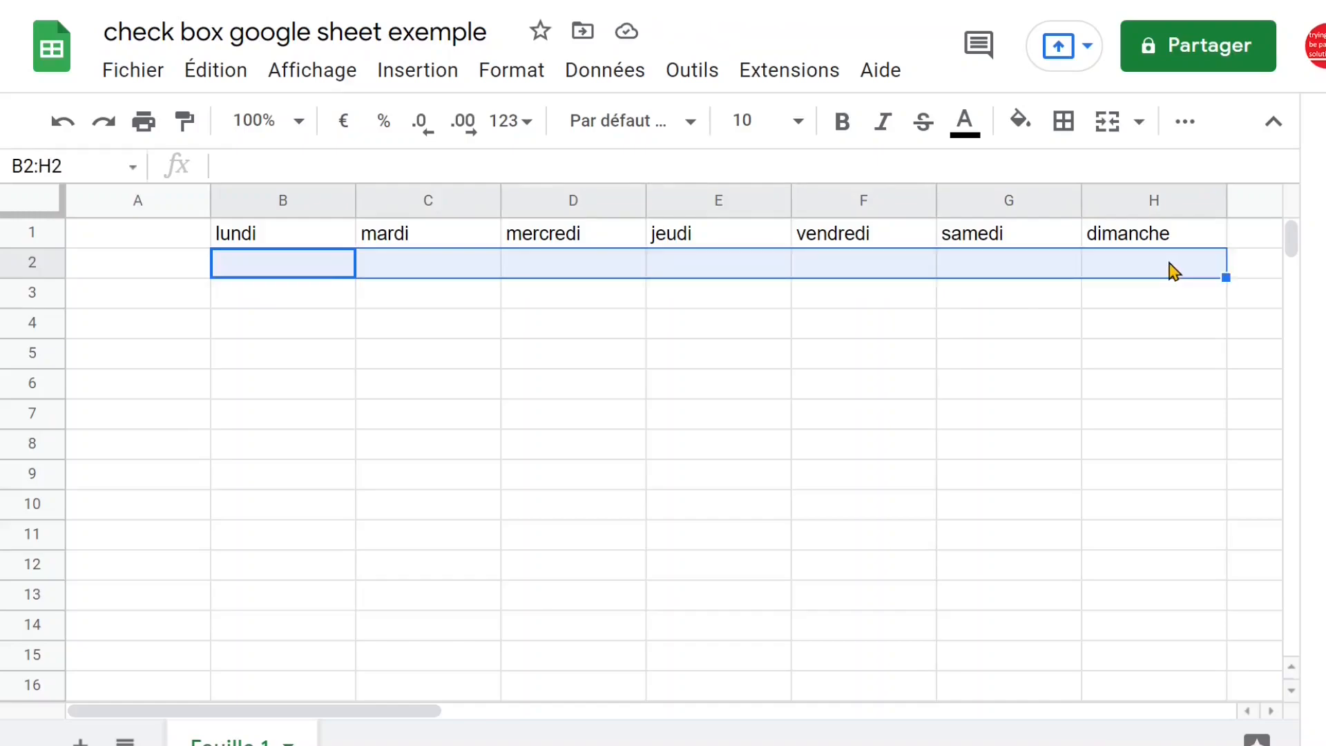
pyautogui.click(172, 276)
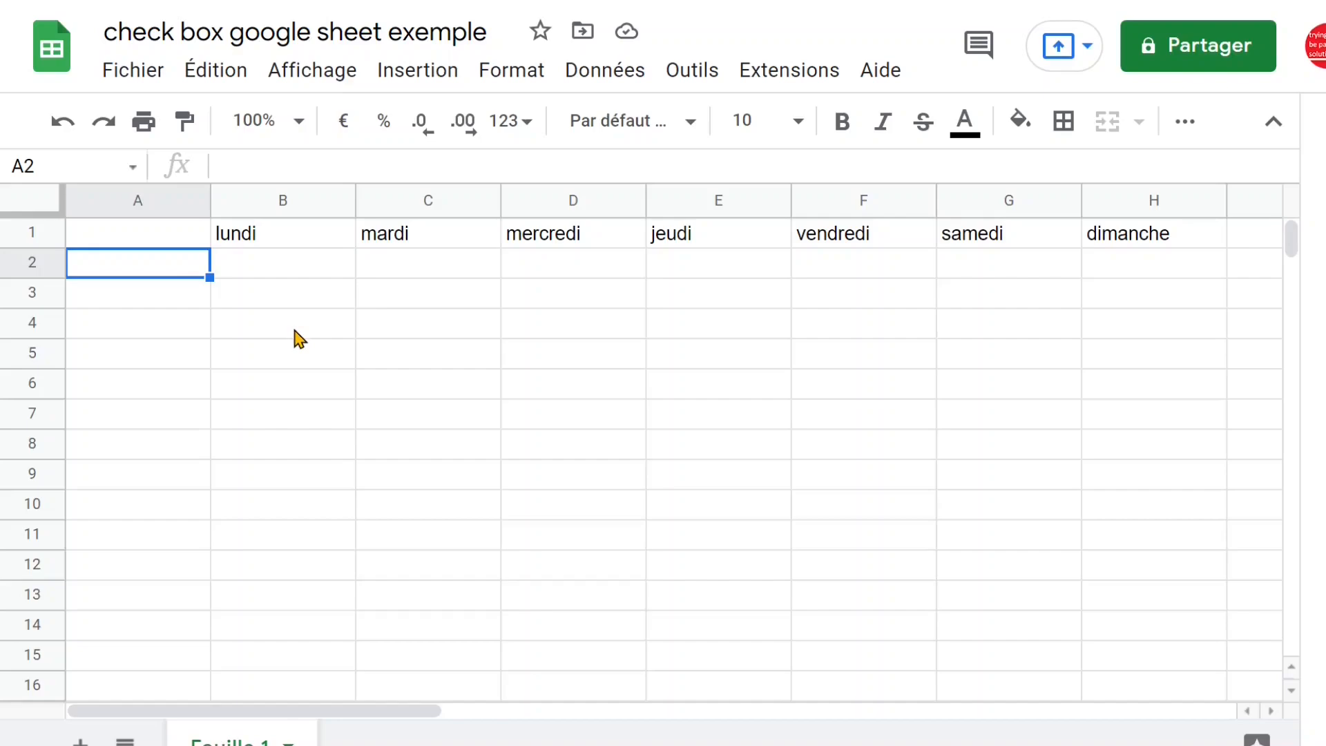
pyautogui.write('présenc')
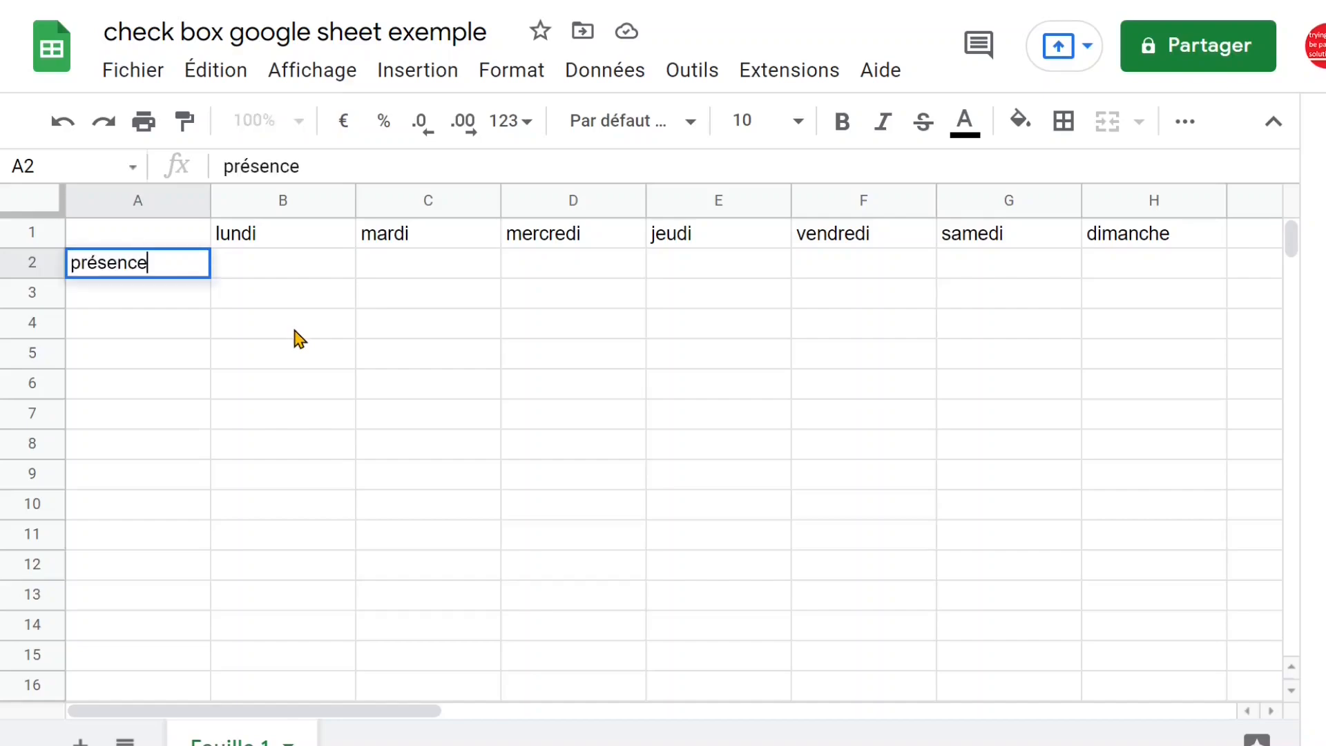
pyautogui.write('e')
pyautogui.click(287, 297)
pyautogui.click(283, 271)
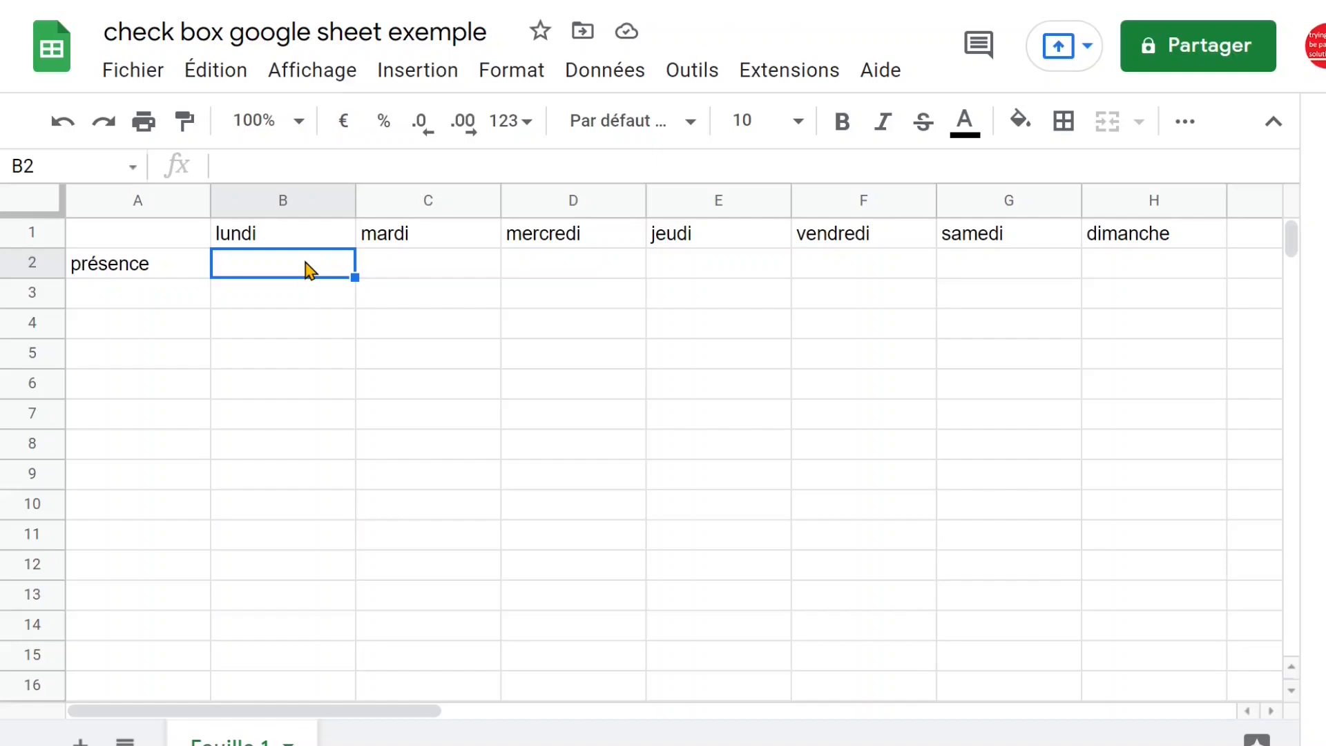
pyautogui.press('Right')
pyautogui.press('Right')
pyautogui.press('Right')
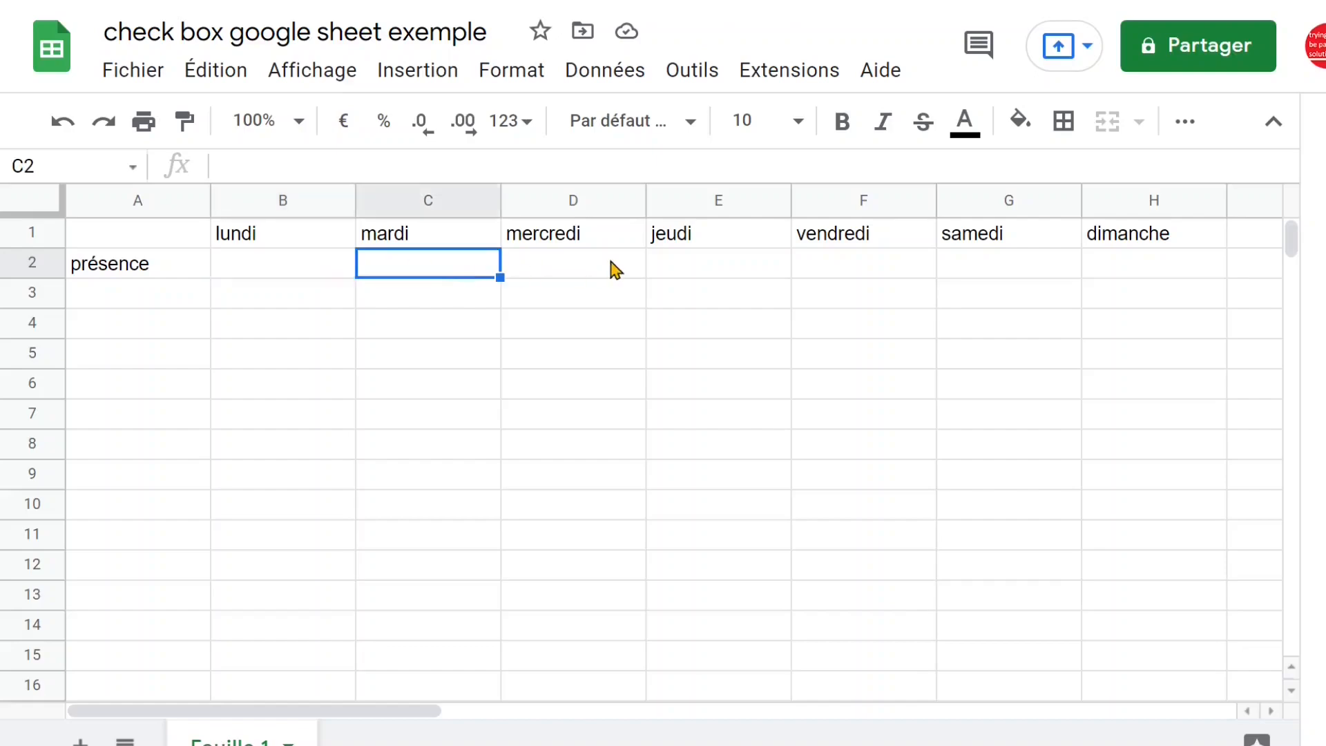
# Apply all borders to the attendance table in A1:H2
pyautogui.moveTo(128, 236); pyautogui.dragTo(1139, 276)
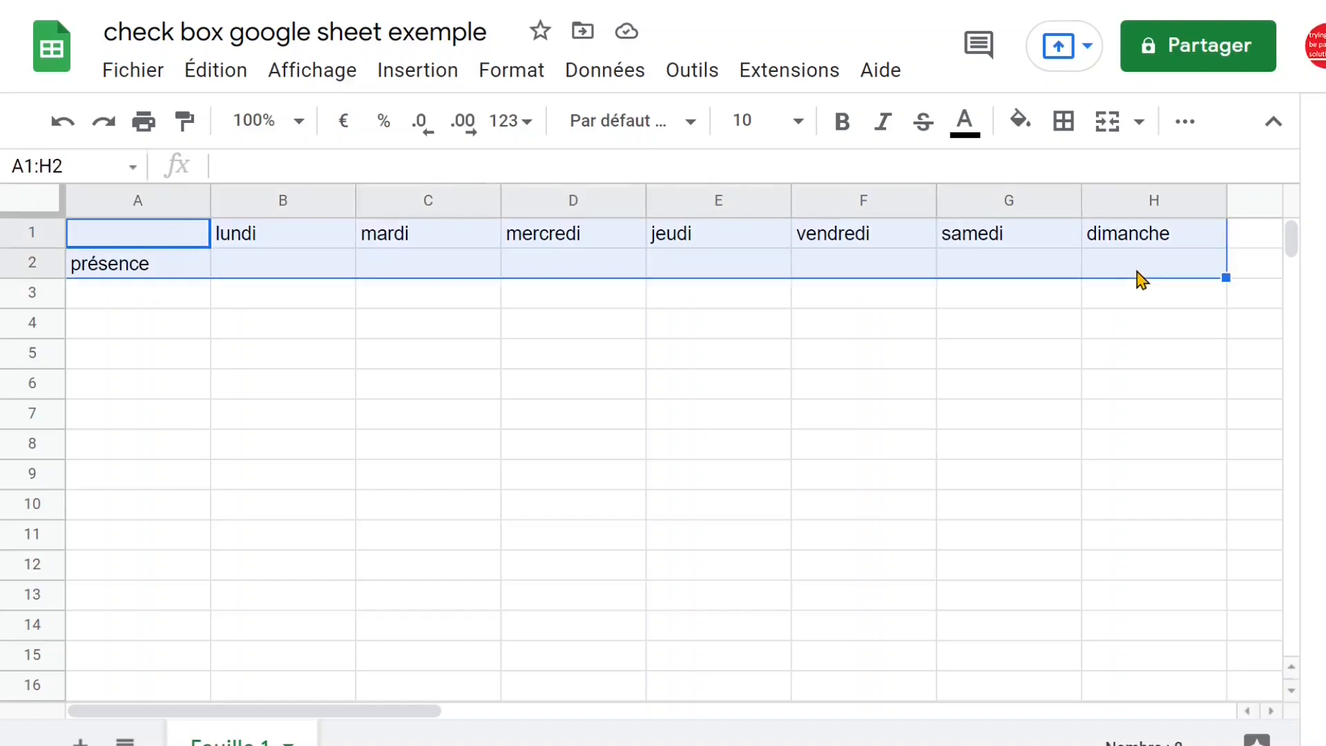
pyautogui.click(1071, 128)
pyautogui.click(1078, 183)
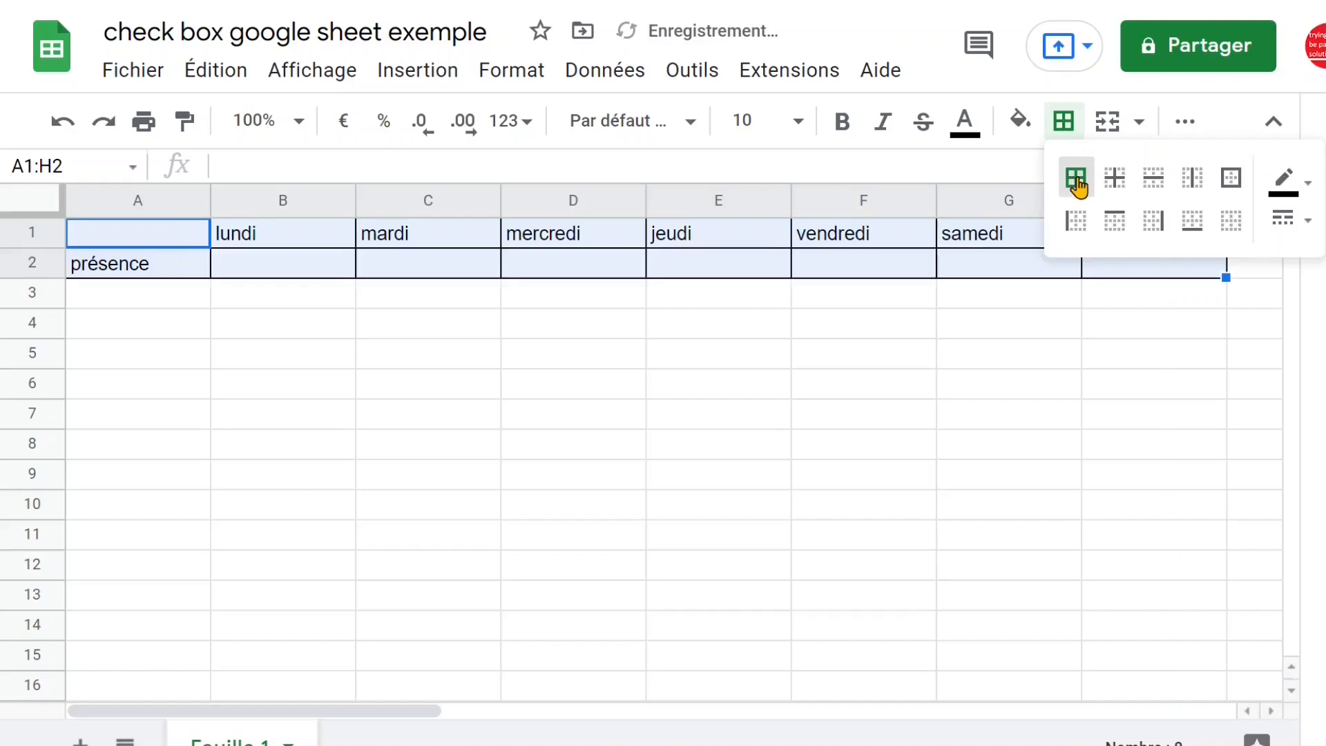
pyautogui.click(798, 304)
# Insert checkboxes in cells B2:H2, one for each day of the week
pyautogui.moveTo(261, 271); pyautogui.dragTo(1166, 275)
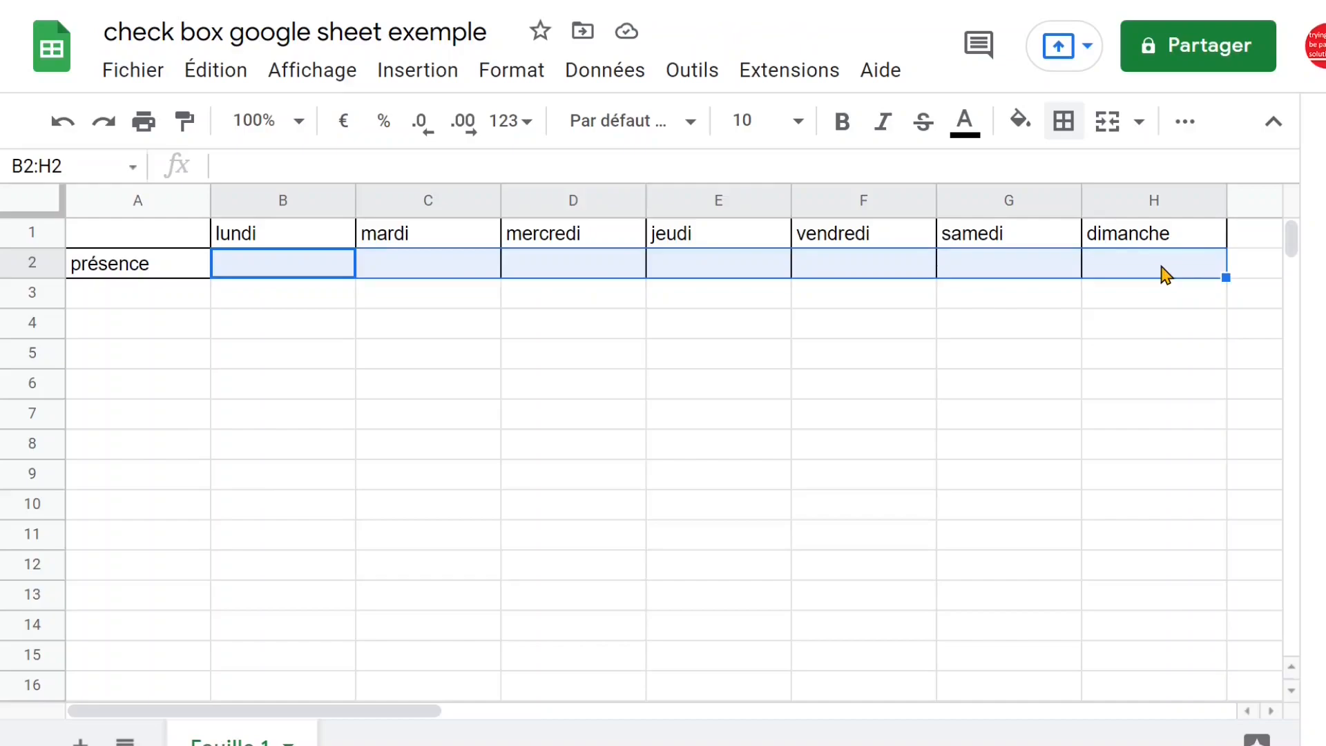
pyautogui.click(418, 72)
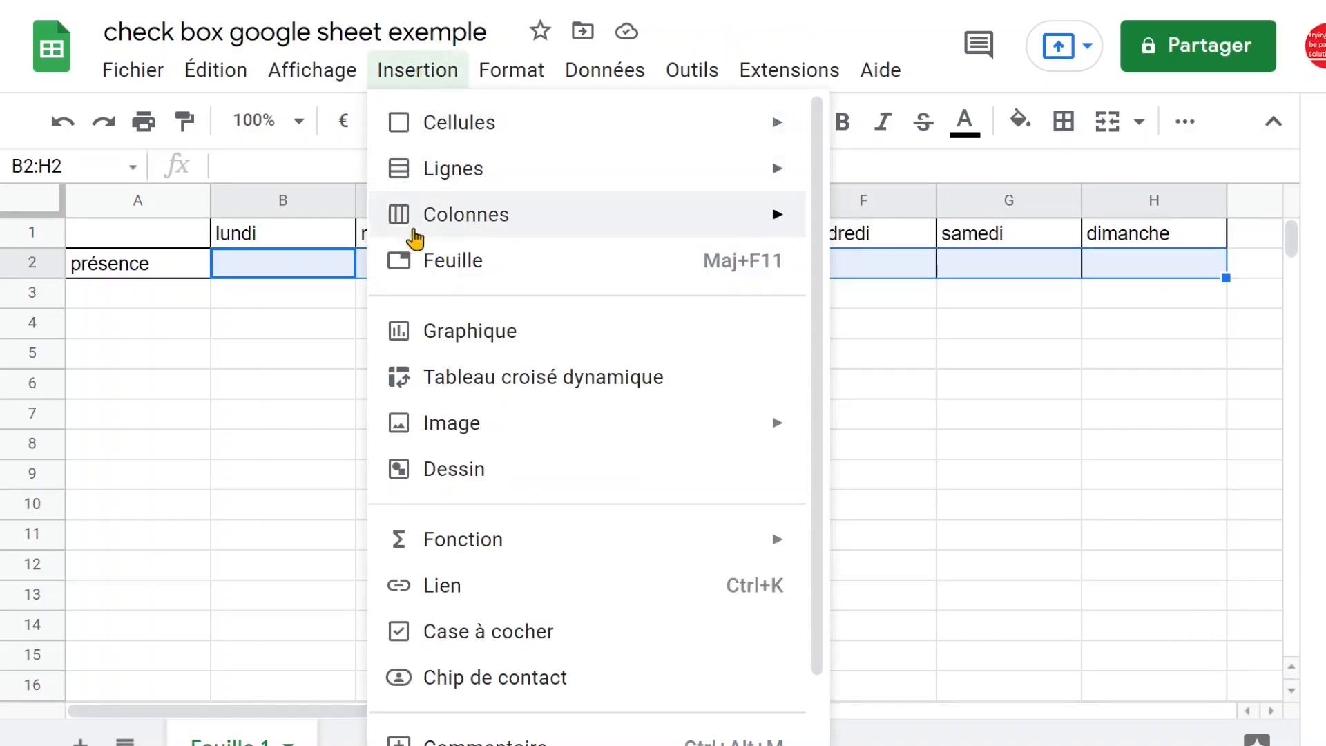
pyautogui.click(543, 633)
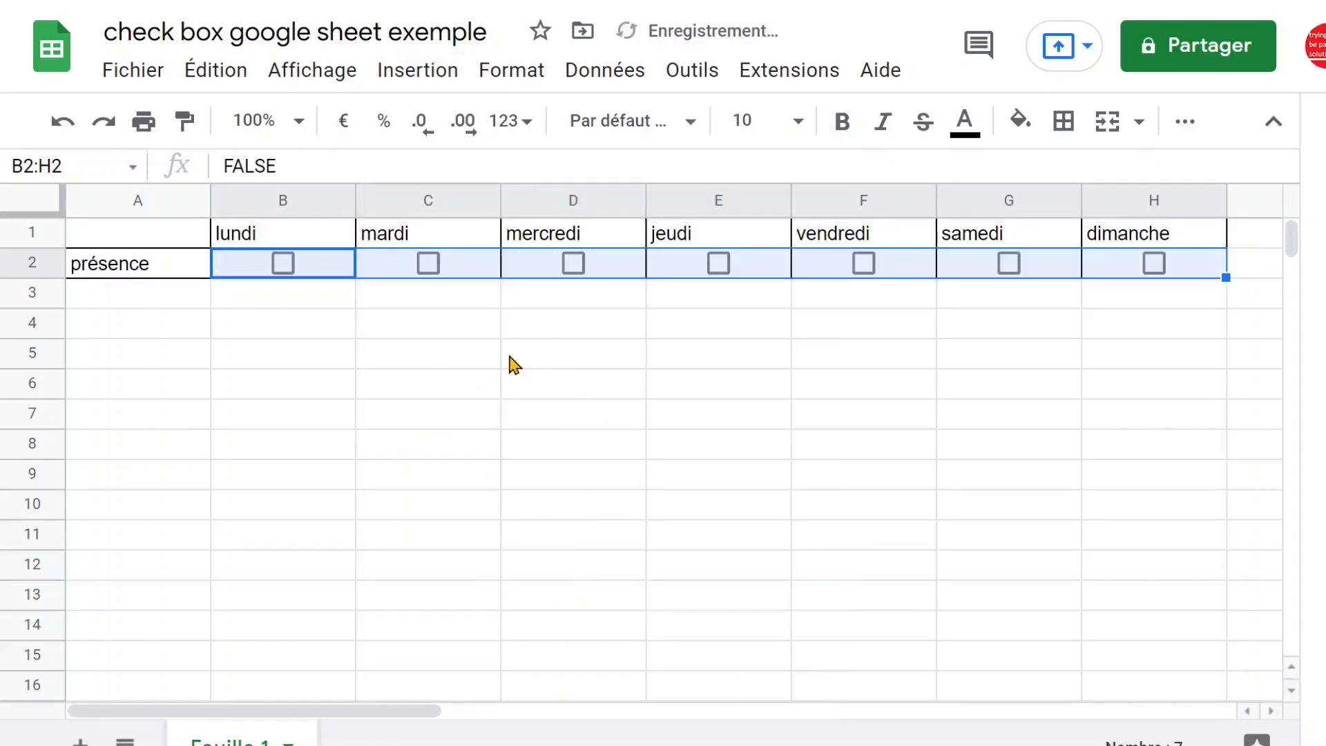
# Fit the widths of the day columns B through H to their contents
pyautogui.click(148, 296)
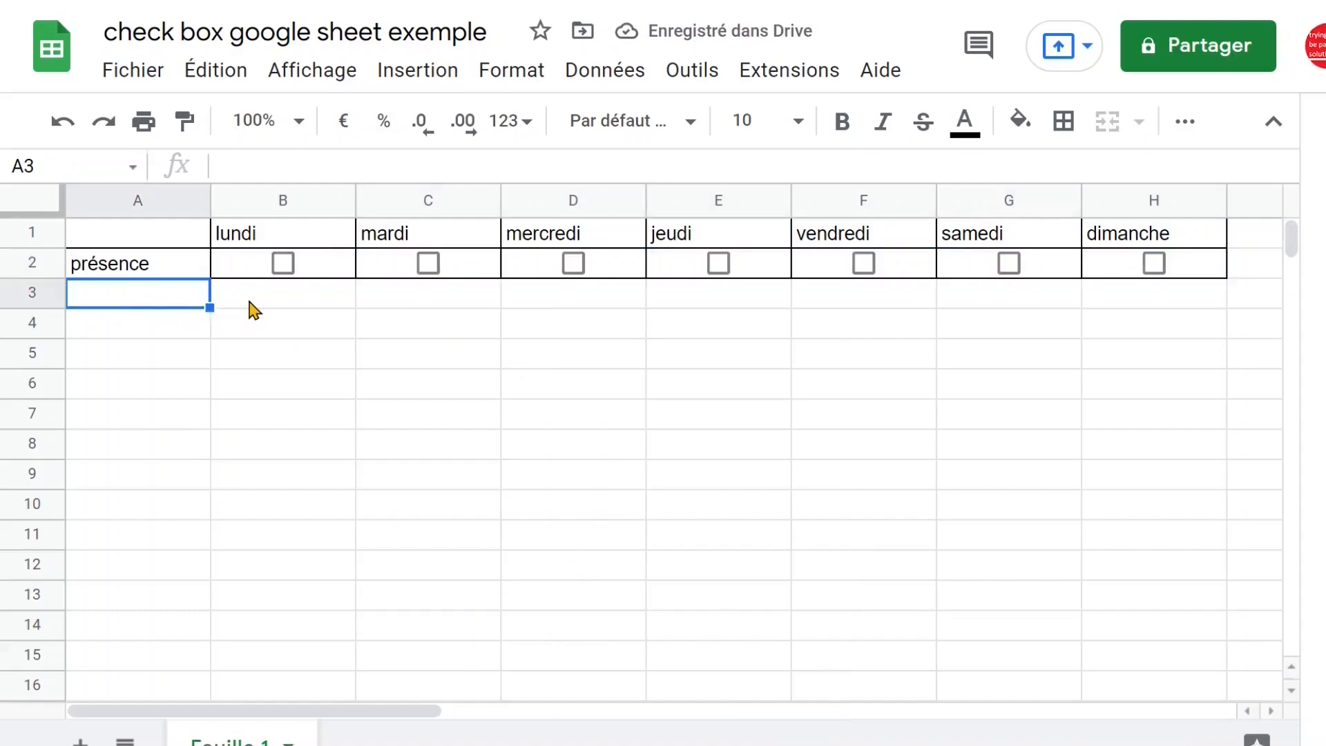
pyautogui.moveTo(294, 205); pyautogui.dragTo(1167, 200)
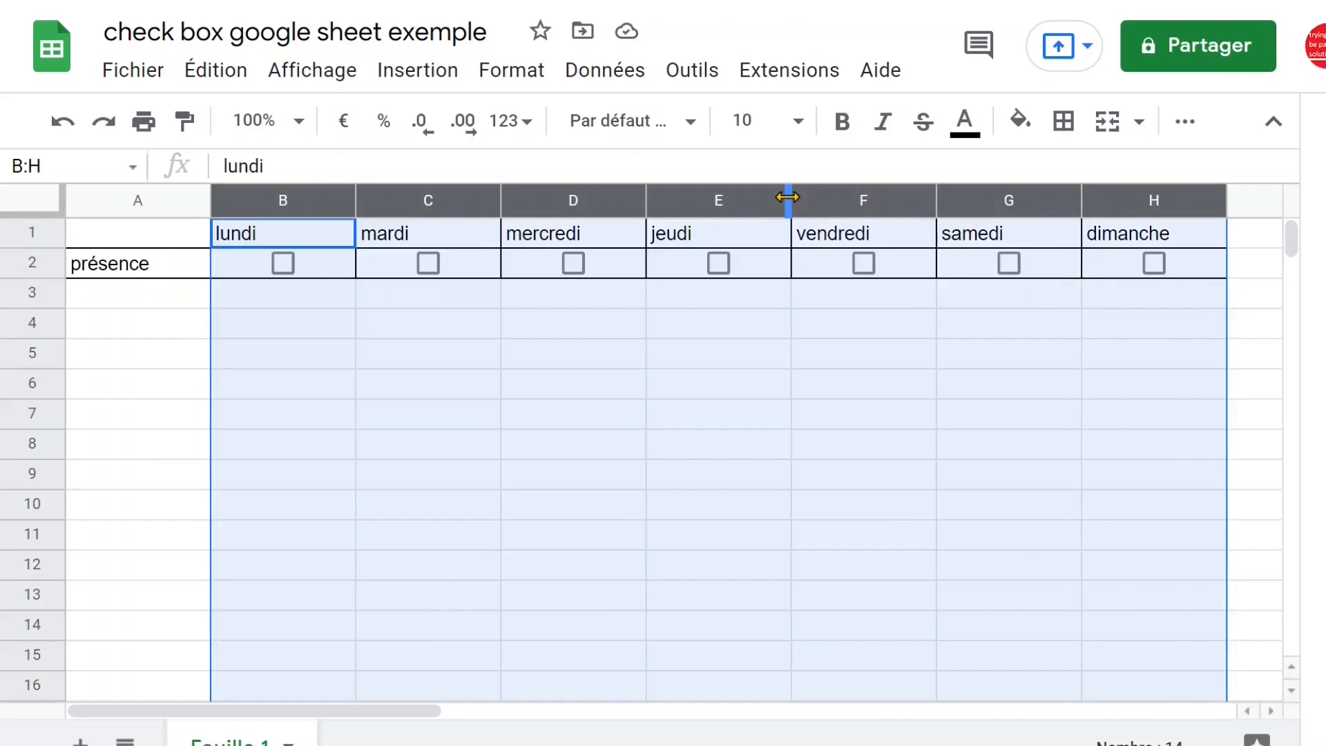
pyautogui.doubleClick(788, 198)
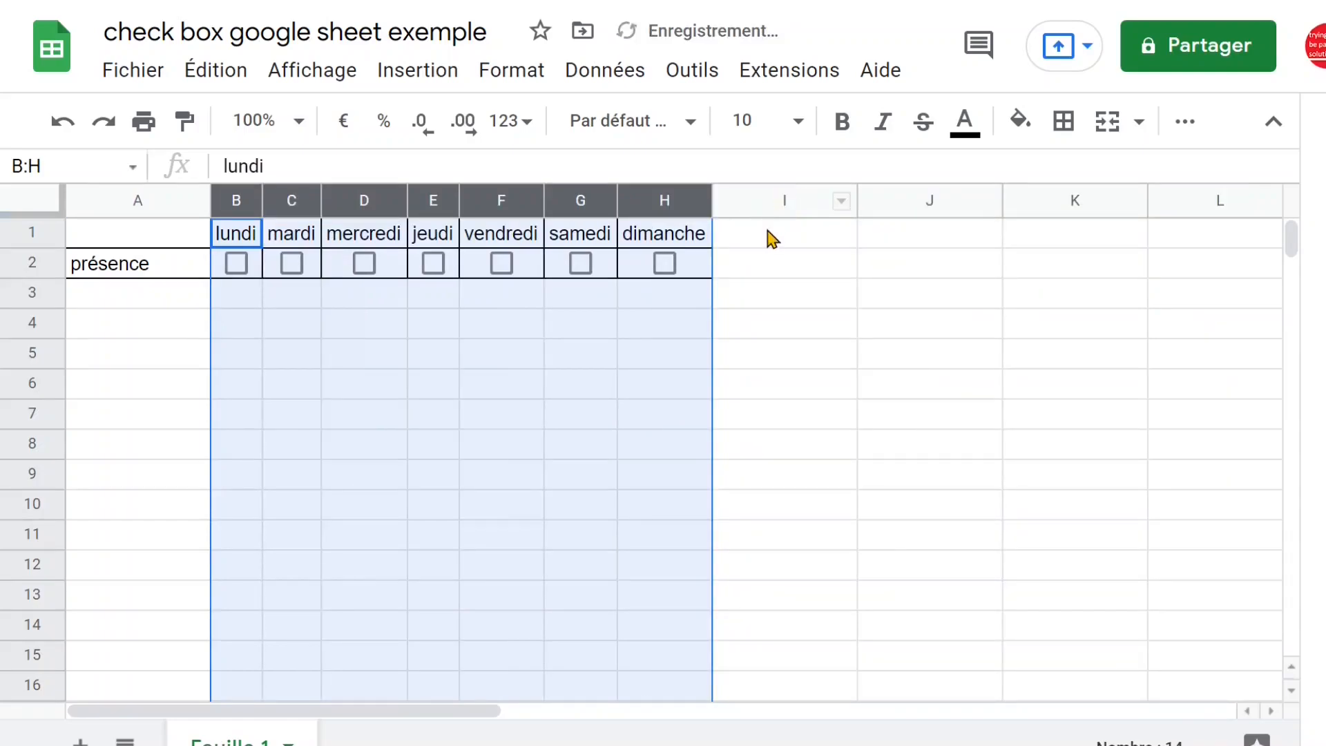
# Enter the header "total" in cell I1, beside the dimanche column
pyautogui.click(842, 233)
pyautogui.write('tot')
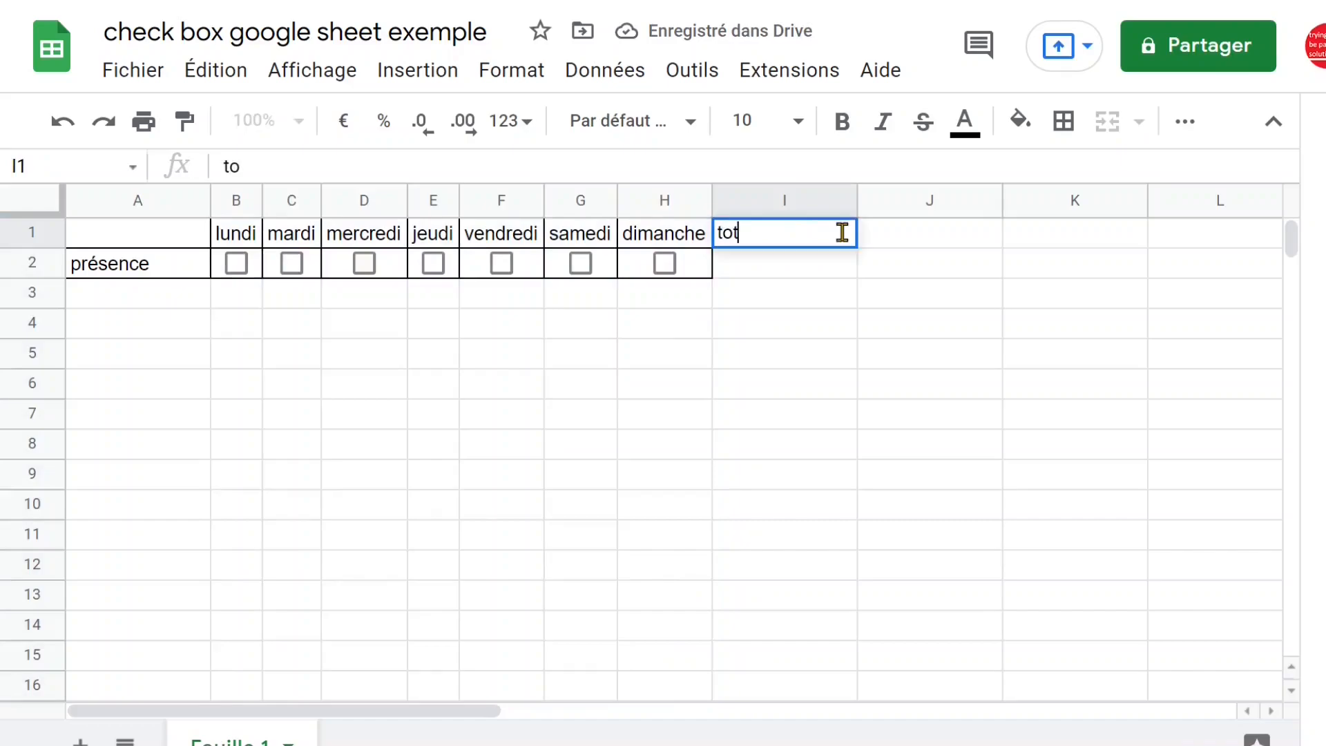
pyautogui.write('al')
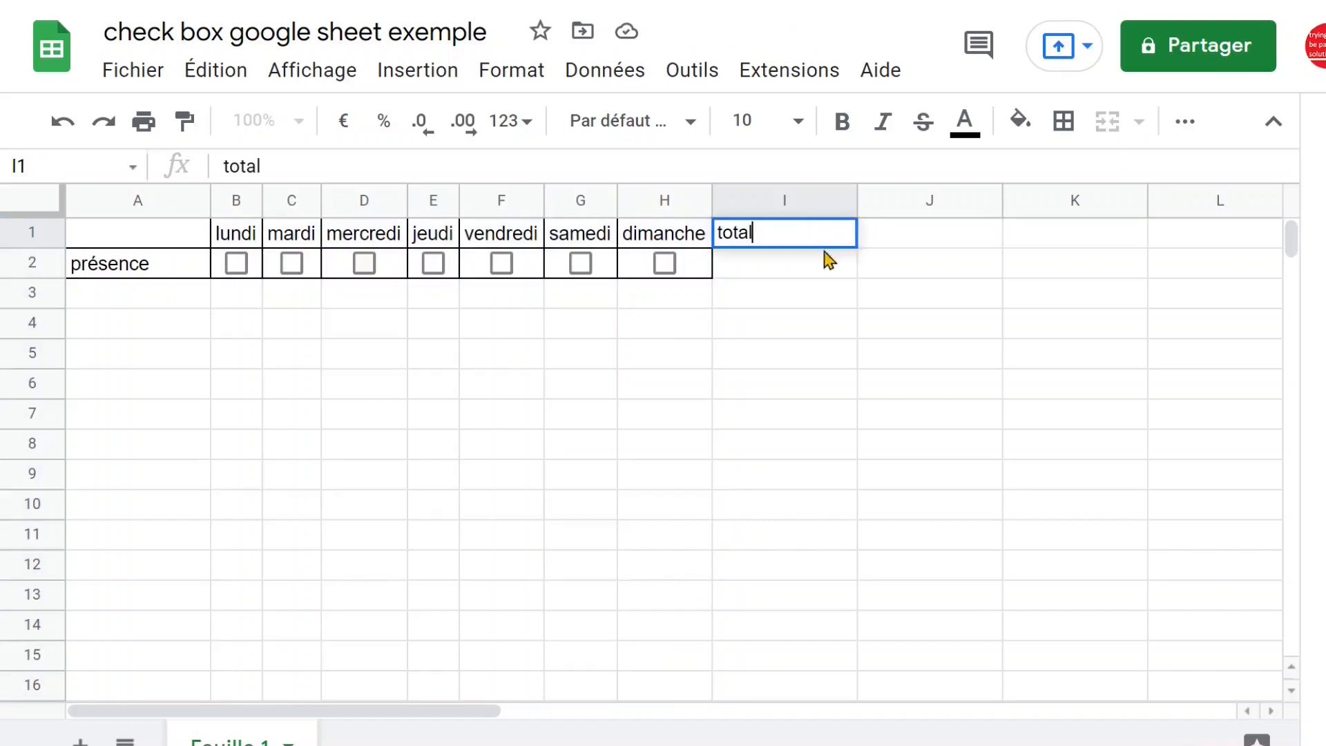
pyautogui.press('Return')
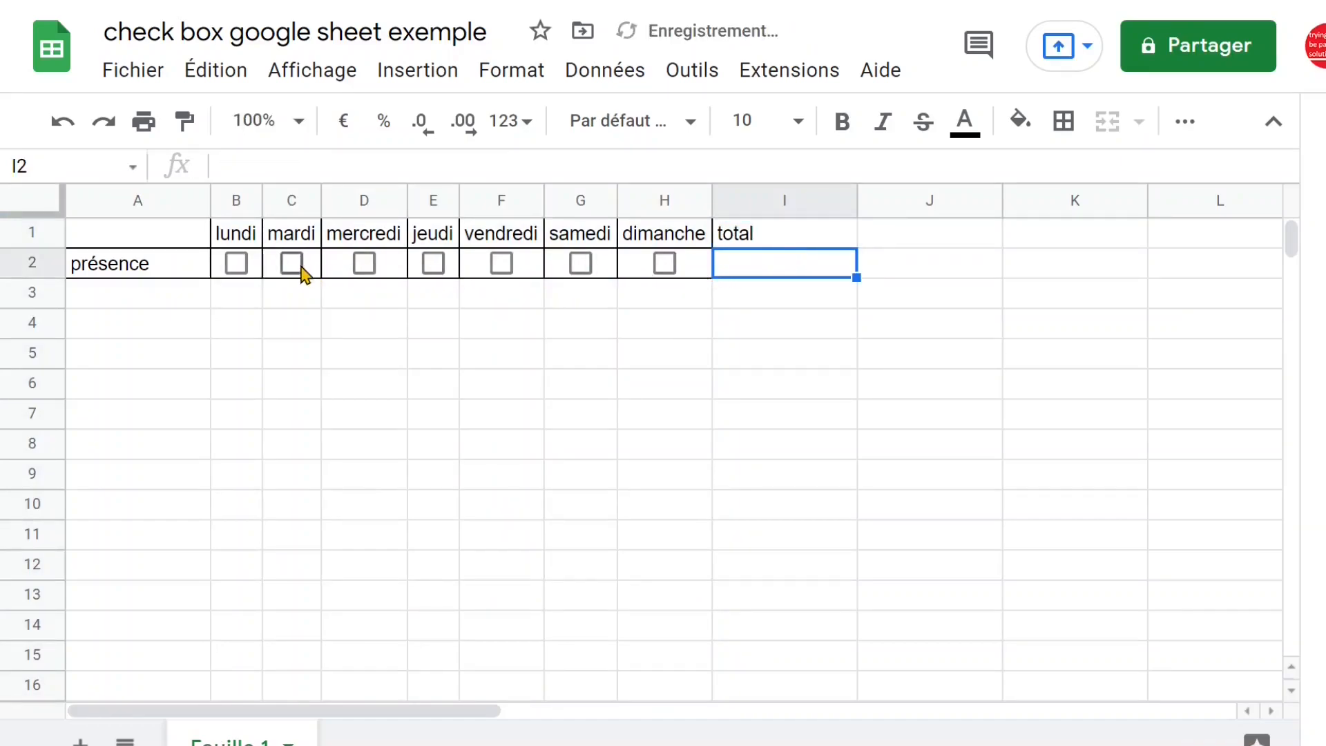
# Check the boxes for lundi, mardi, jeudi, vendredi and samedi in the présence row
pyautogui.click(235, 265)
pyautogui.click(301, 265)
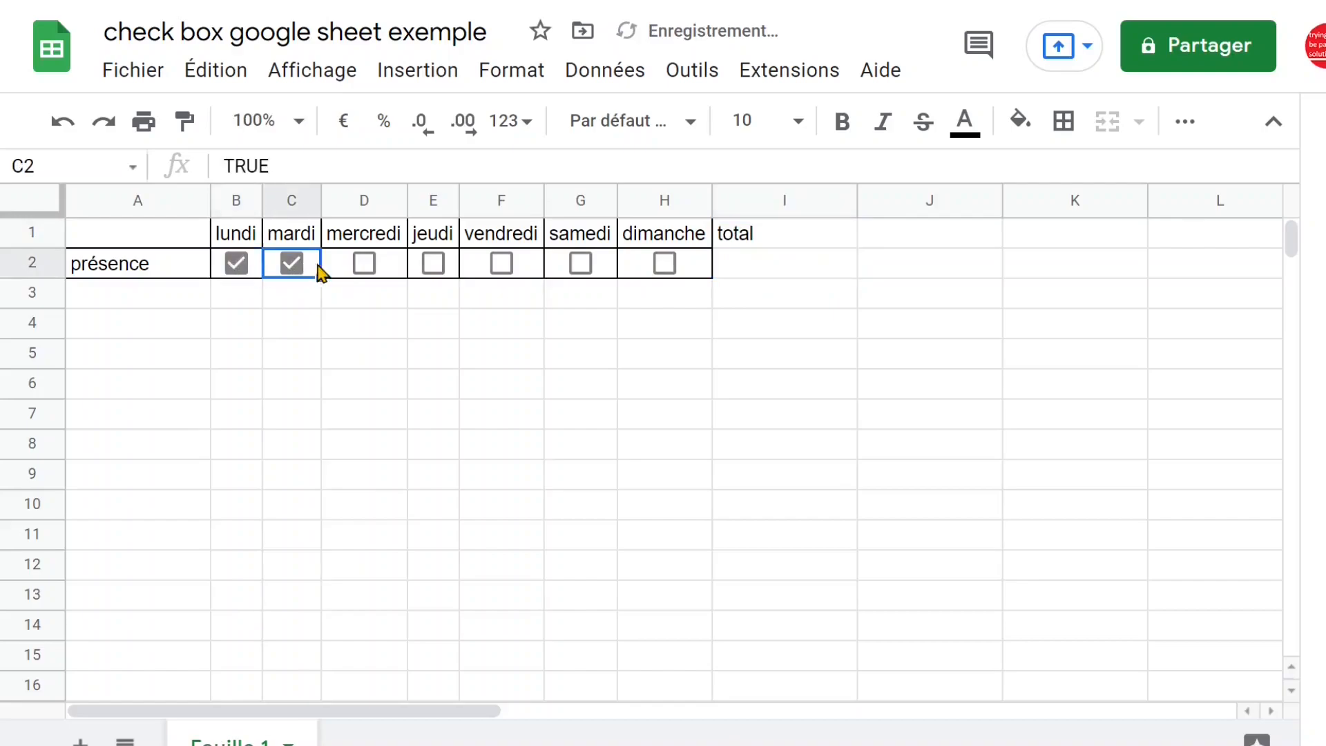
pyautogui.click(435, 265)
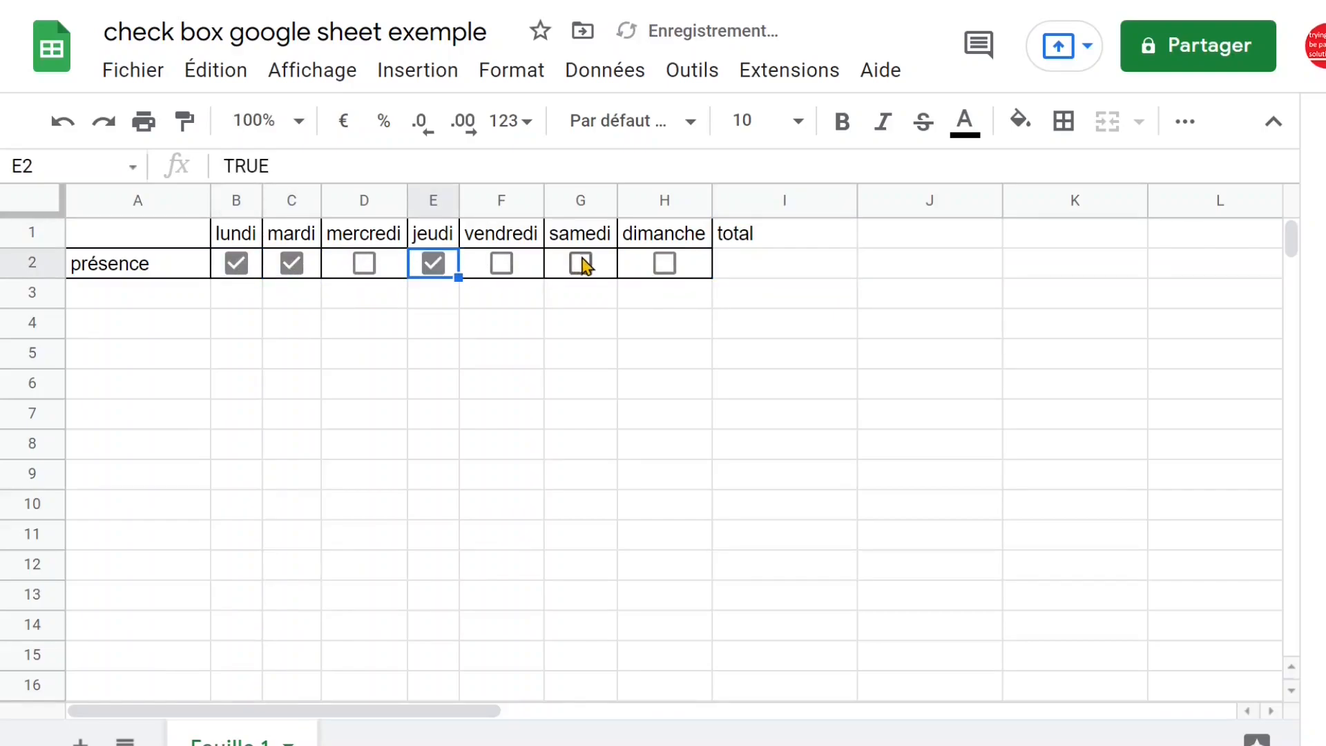
pyautogui.click(584, 264)
pyautogui.click(503, 264)
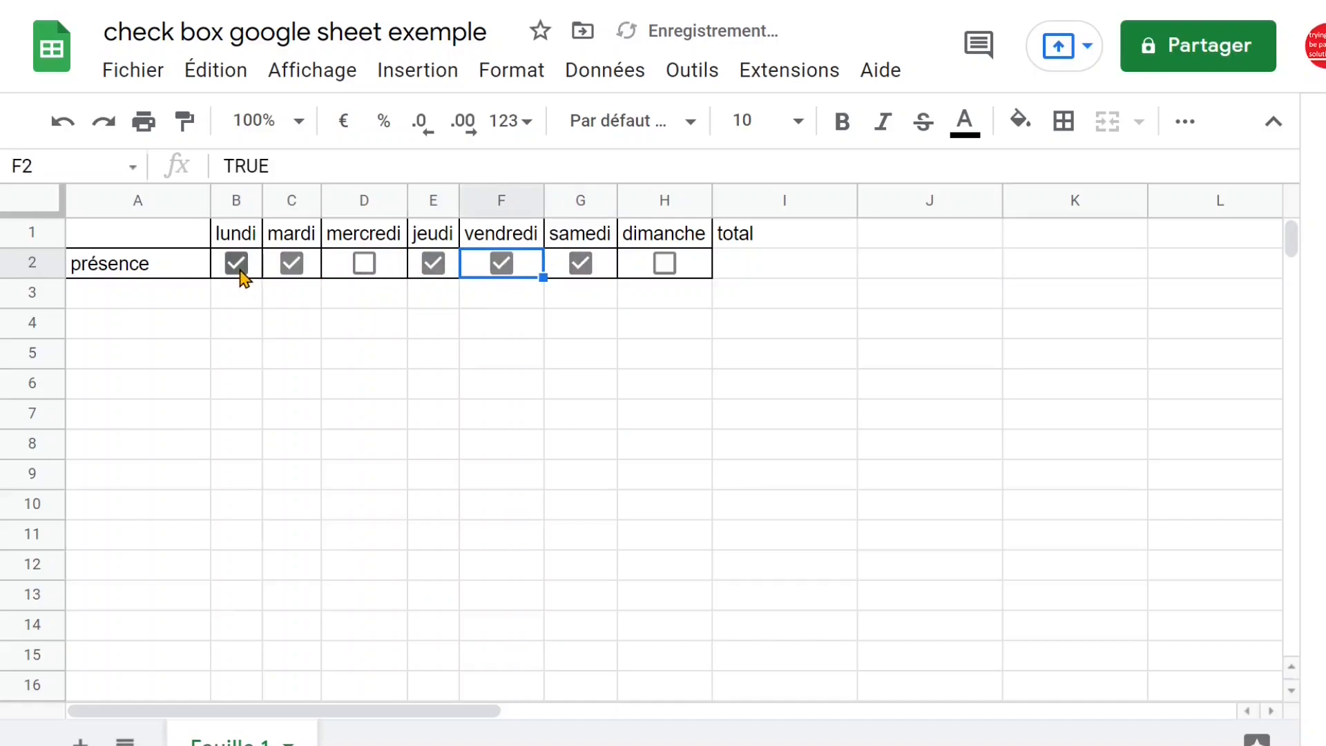
# Count the checked days in cell I2 with the formula =sommeprod(B2:H2*1)
pyautogui.click(760, 264)
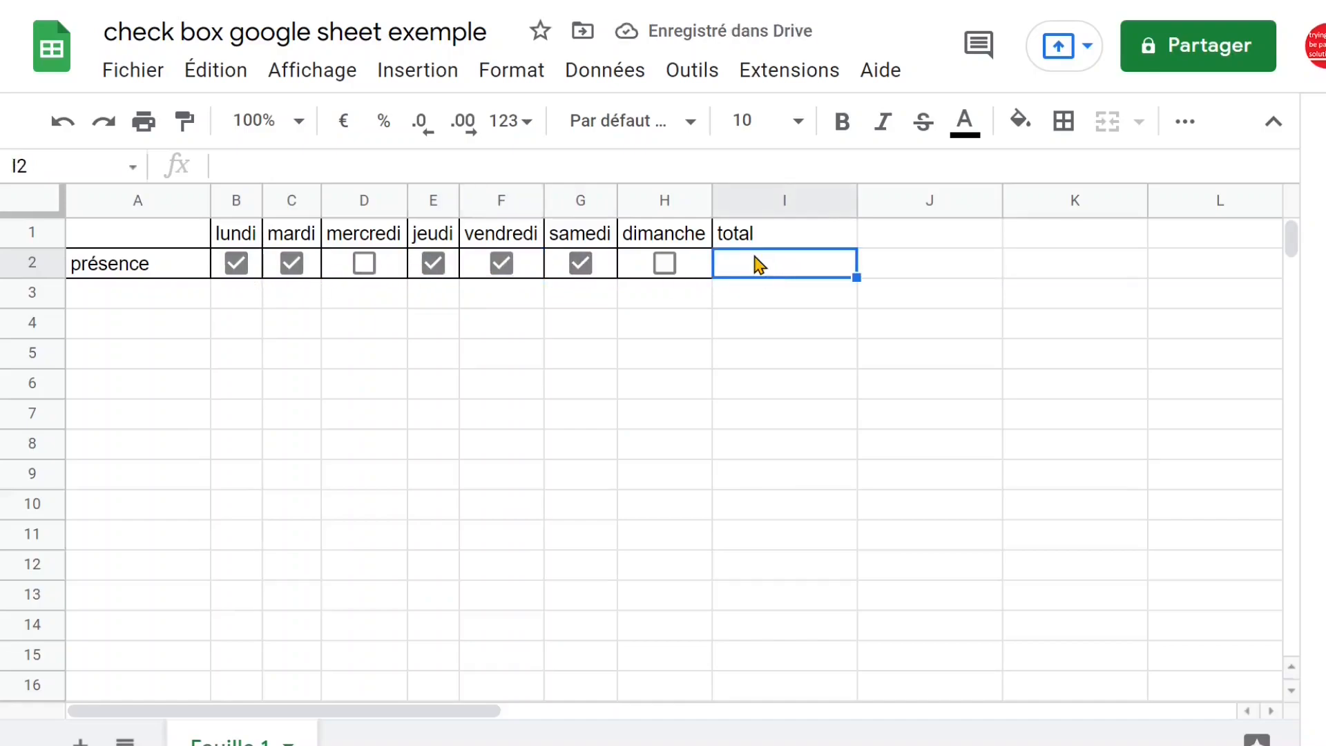
pyautogui.write('=')
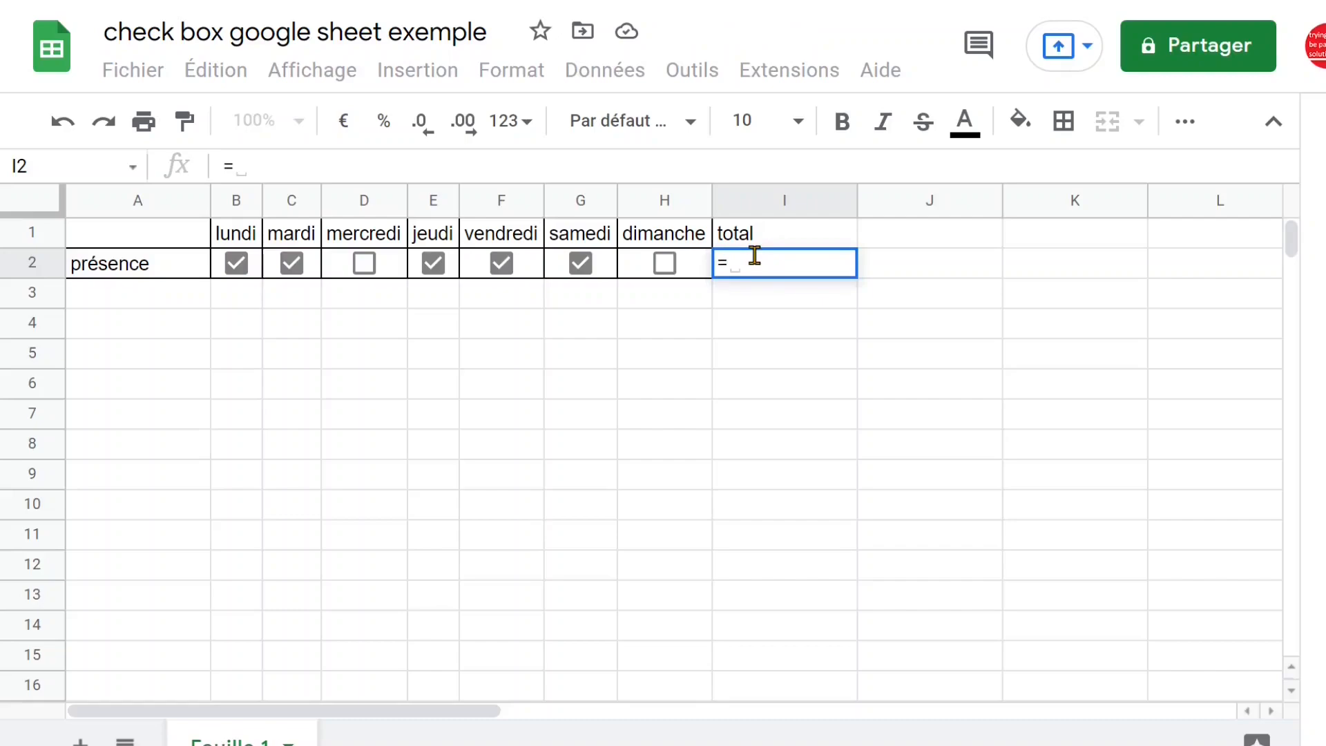
pyautogui.write('somme')
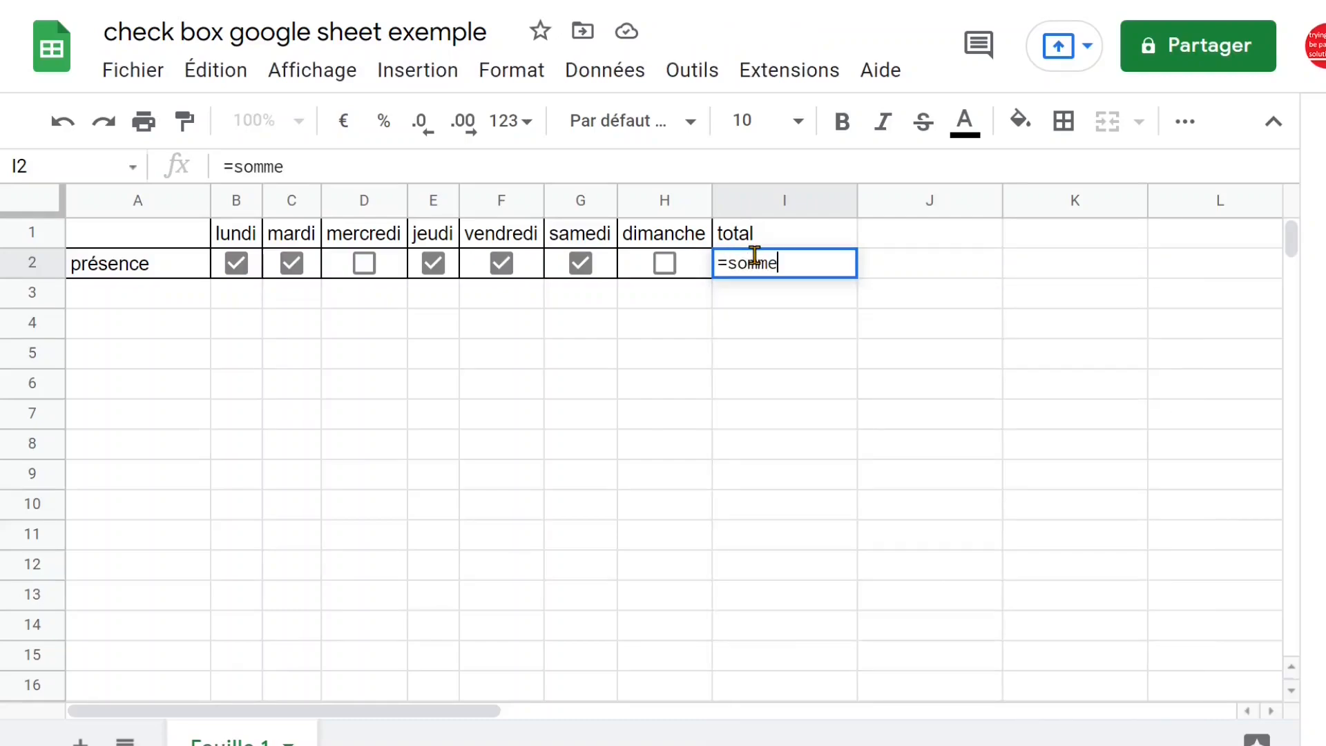
pyautogui.write('prod(')
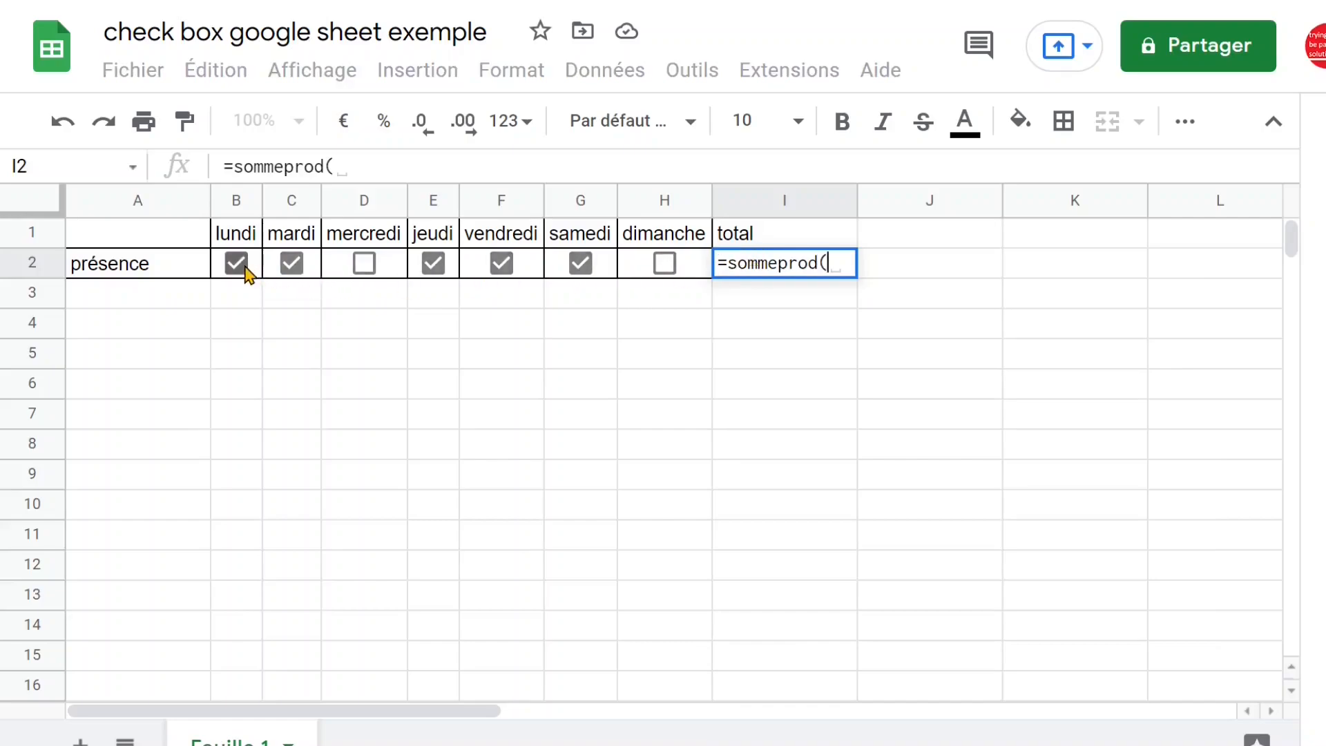
pyautogui.moveTo(251, 269); pyautogui.dragTo(674, 275)
pyautogui.click(431, 166)
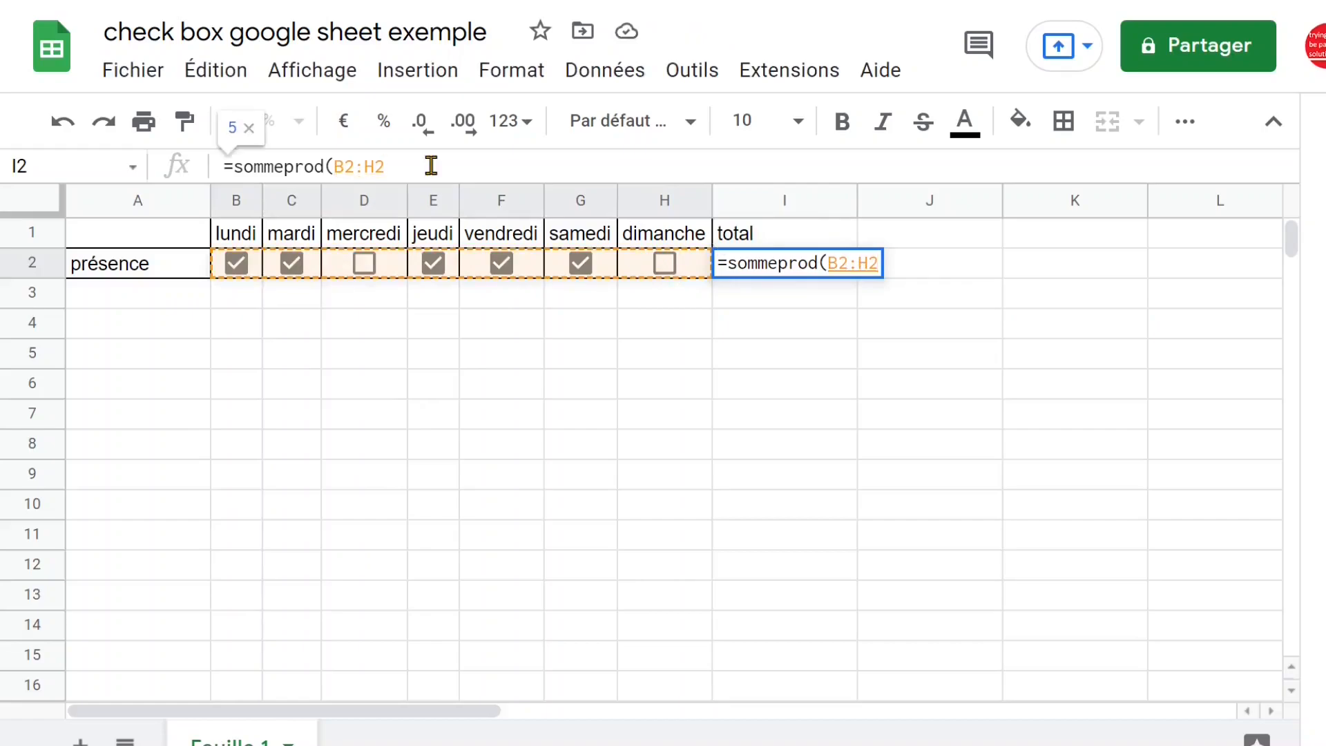
pyautogui.write('*1')
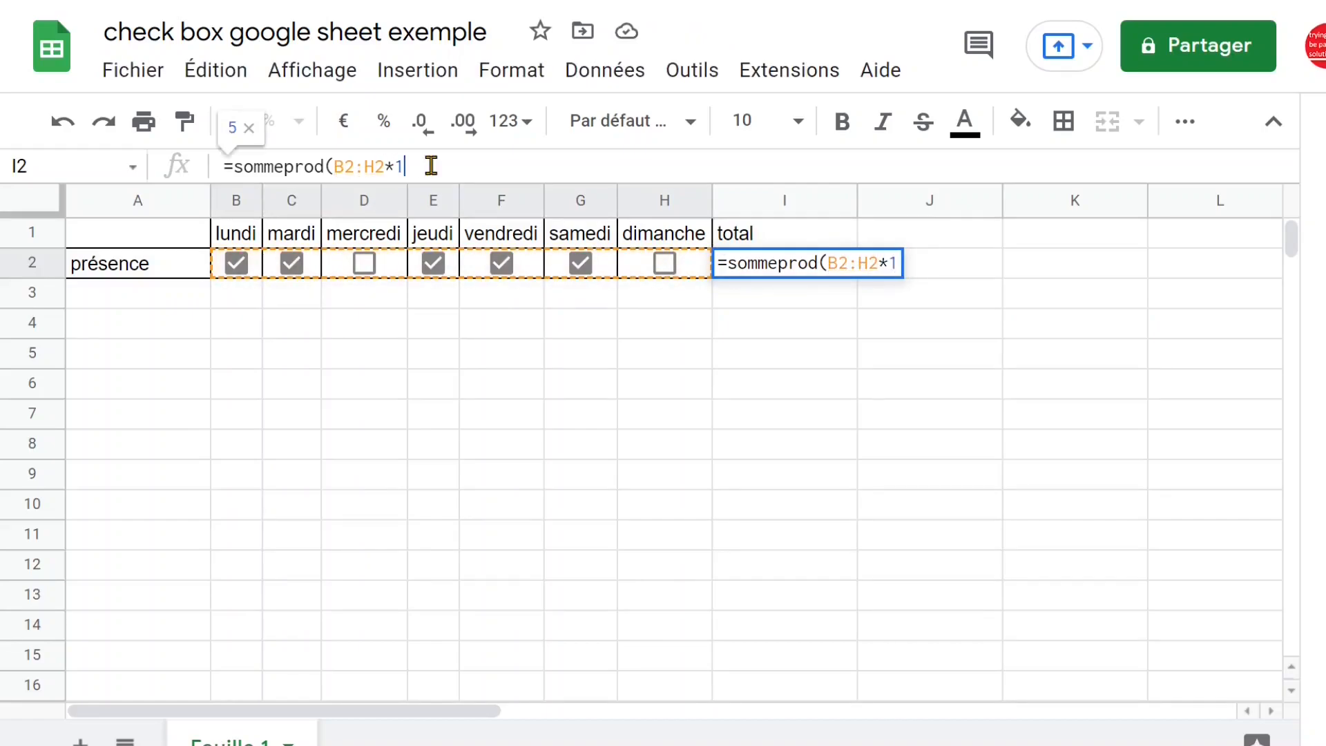
pyautogui.write(')')
pyautogui.press('Return')
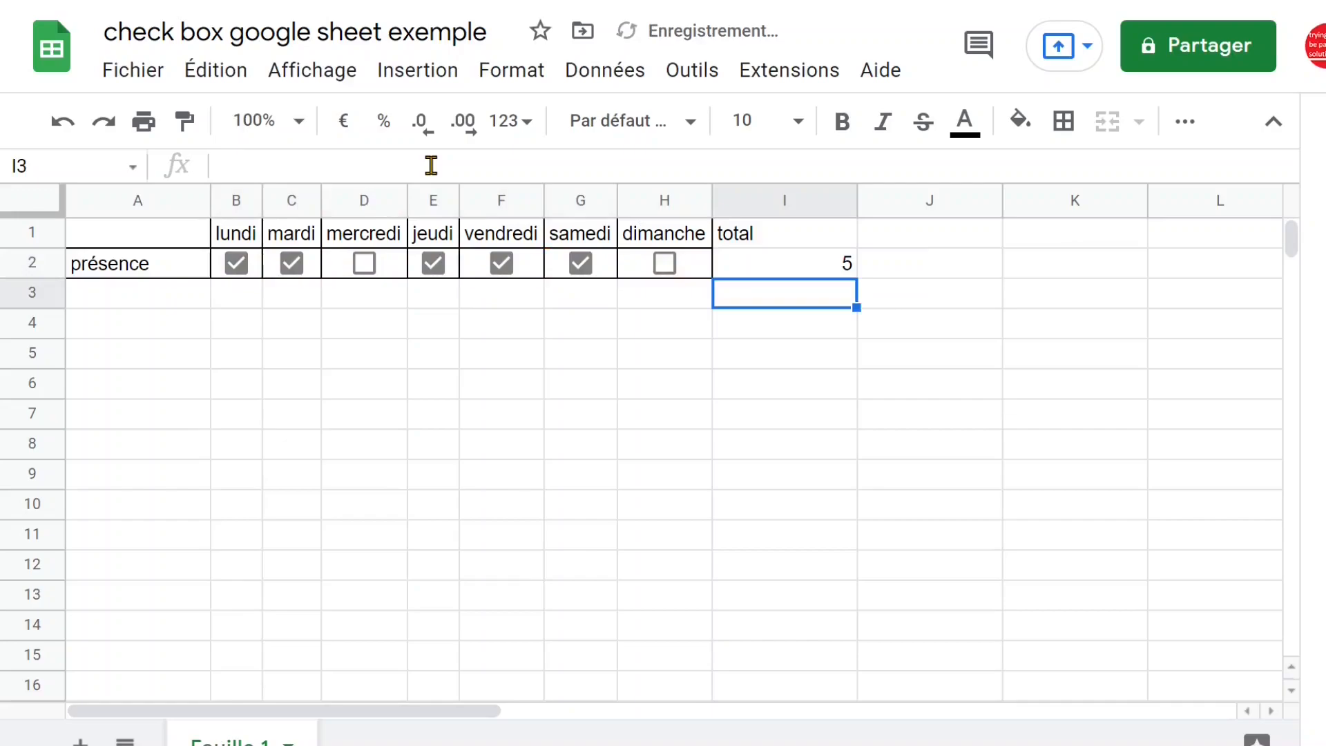
# Test the total formula by also checking the mercredi and dimanche boxes
pyautogui.click(809, 267)
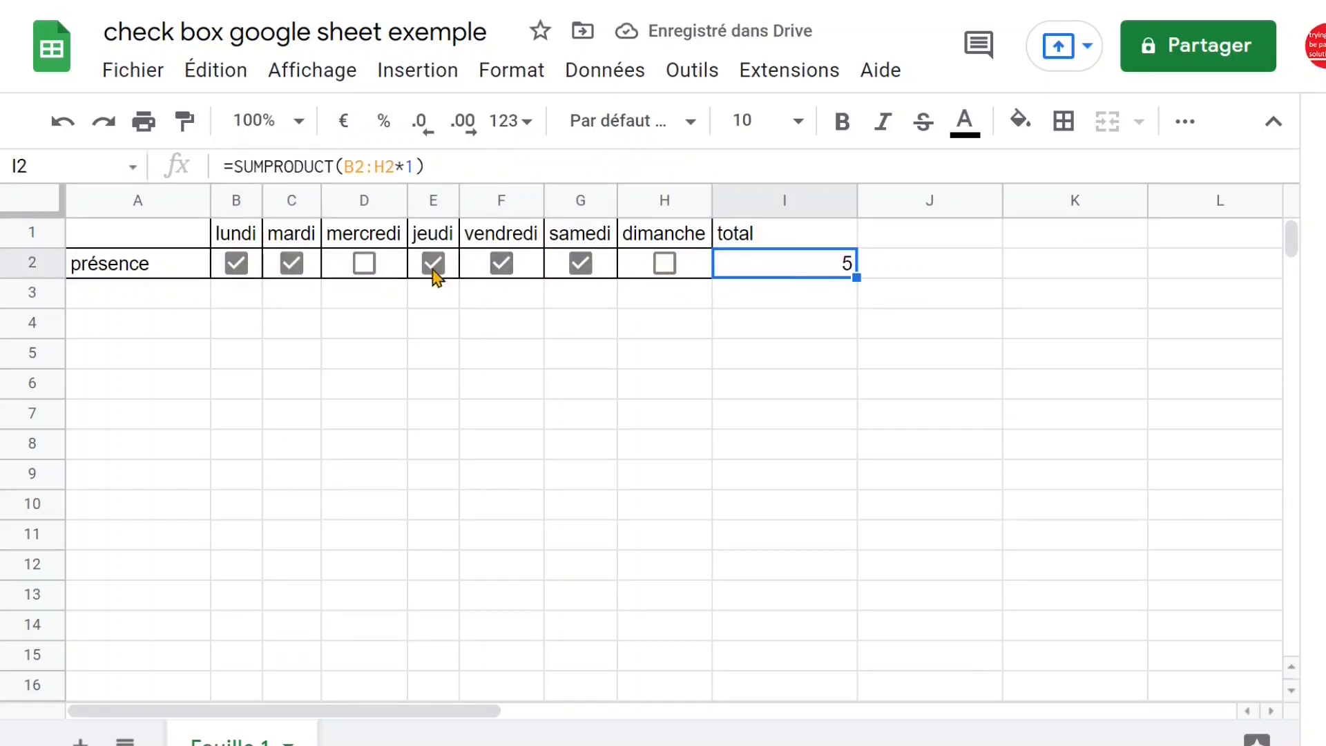
pyautogui.click(365, 271)
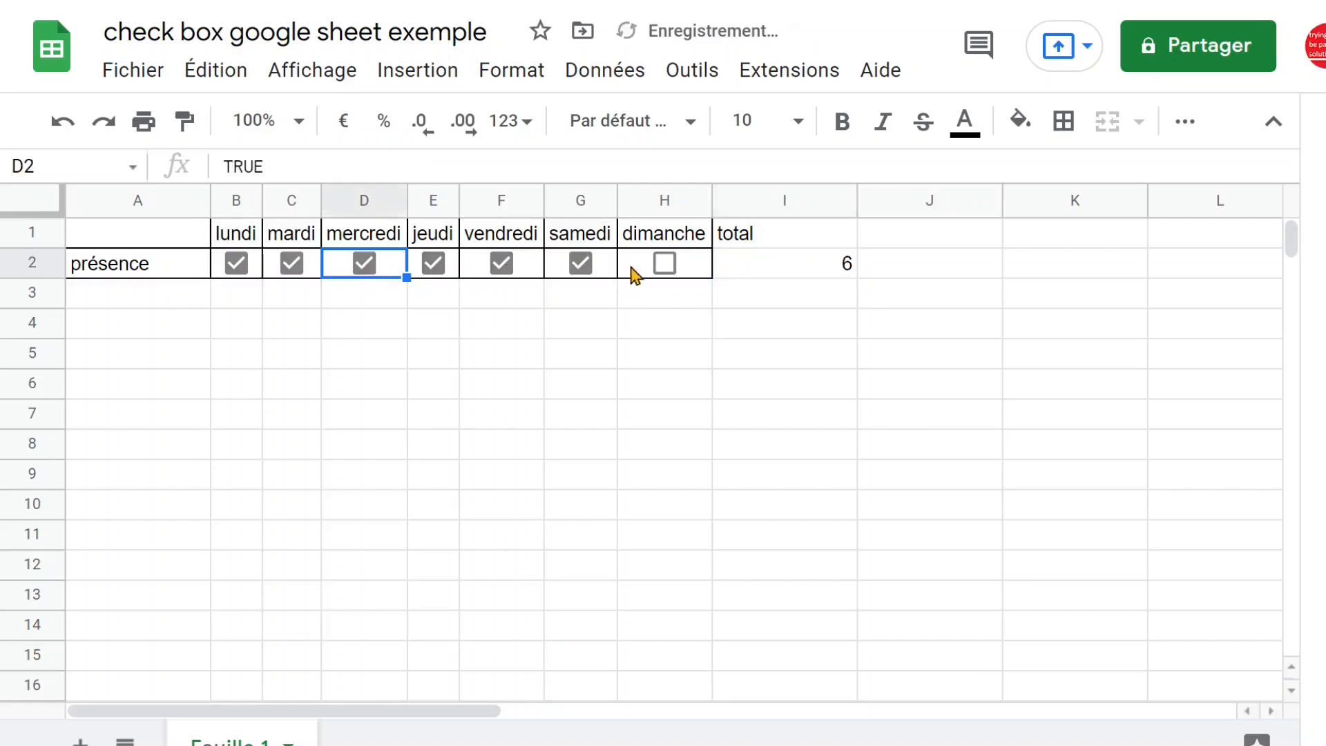
pyautogui.click(666, 271)
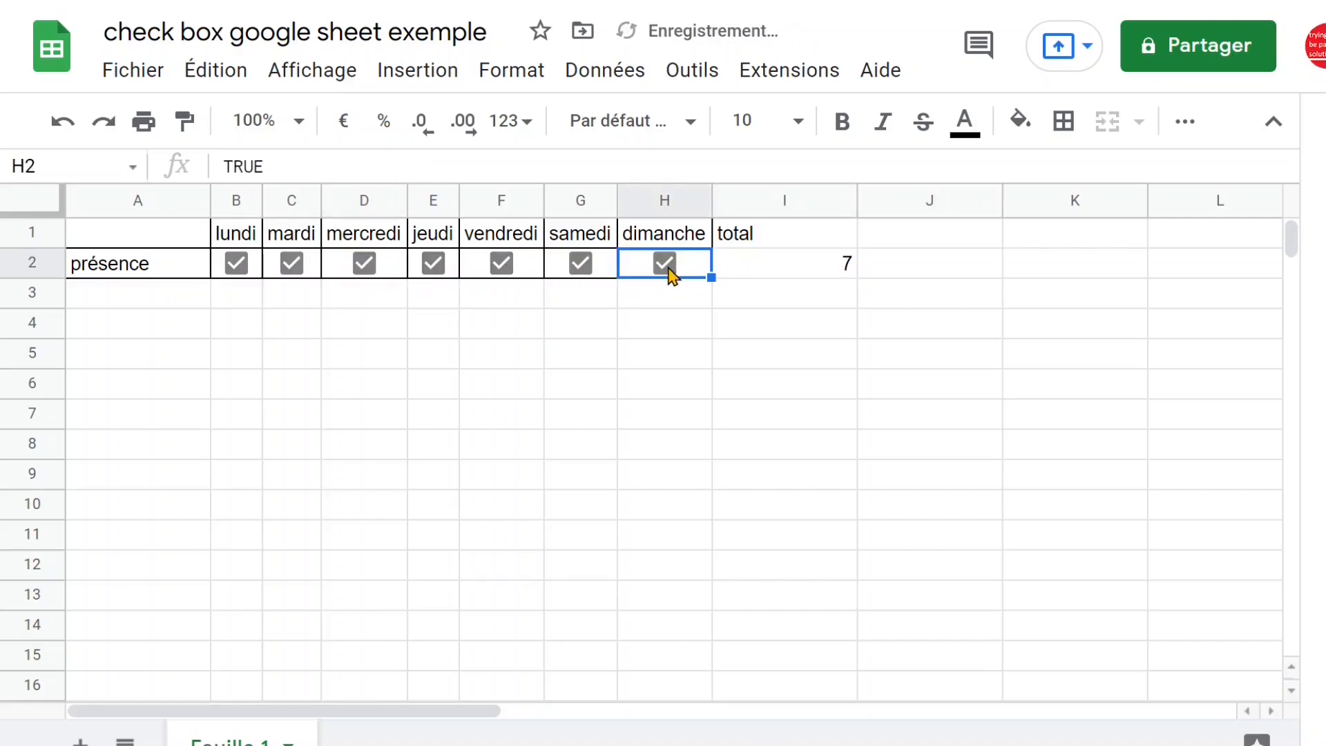
# Uncheck the mercredi, mardi, vendredi and samedi boxes and check the total in I2 again
pyautogui.click(366, 267)
pyautogui.click(290, 266)
pyautogui.click(499, 269)
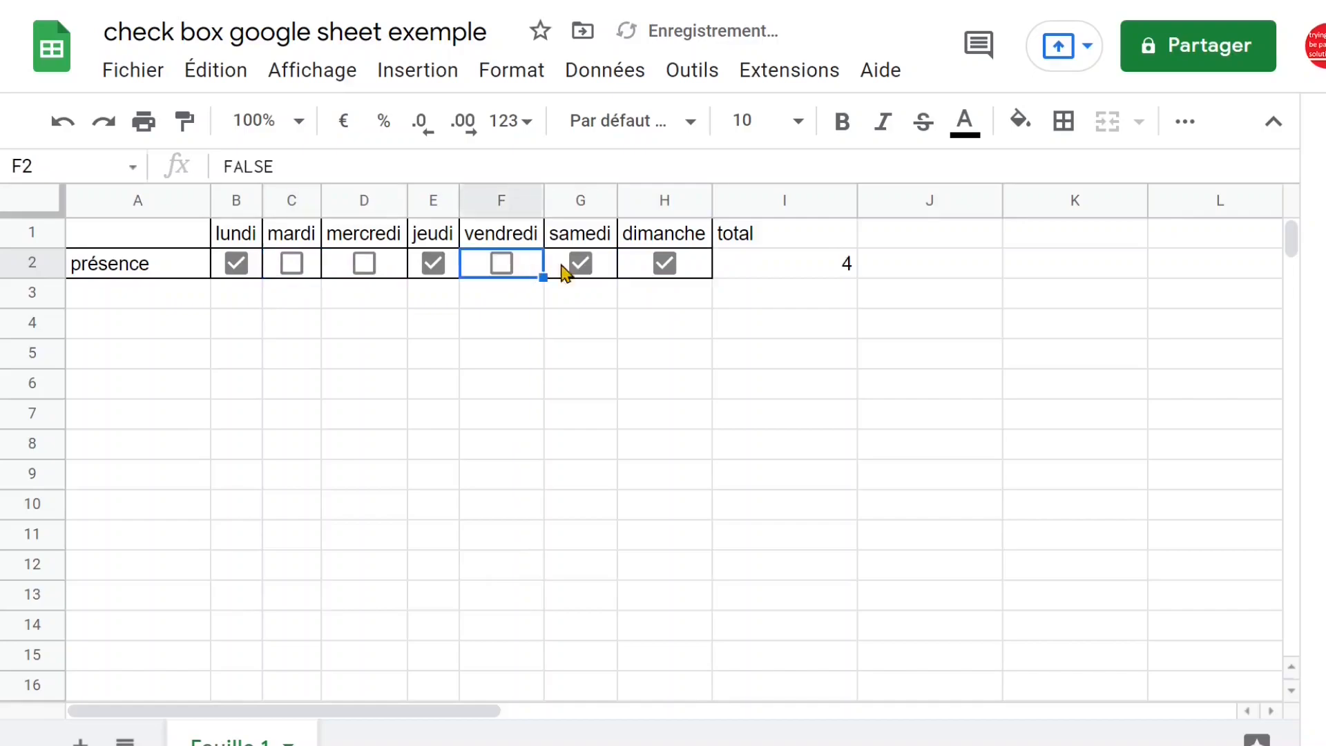
pyautogui.click(586, 270)
pyautogui.click(787, 271)
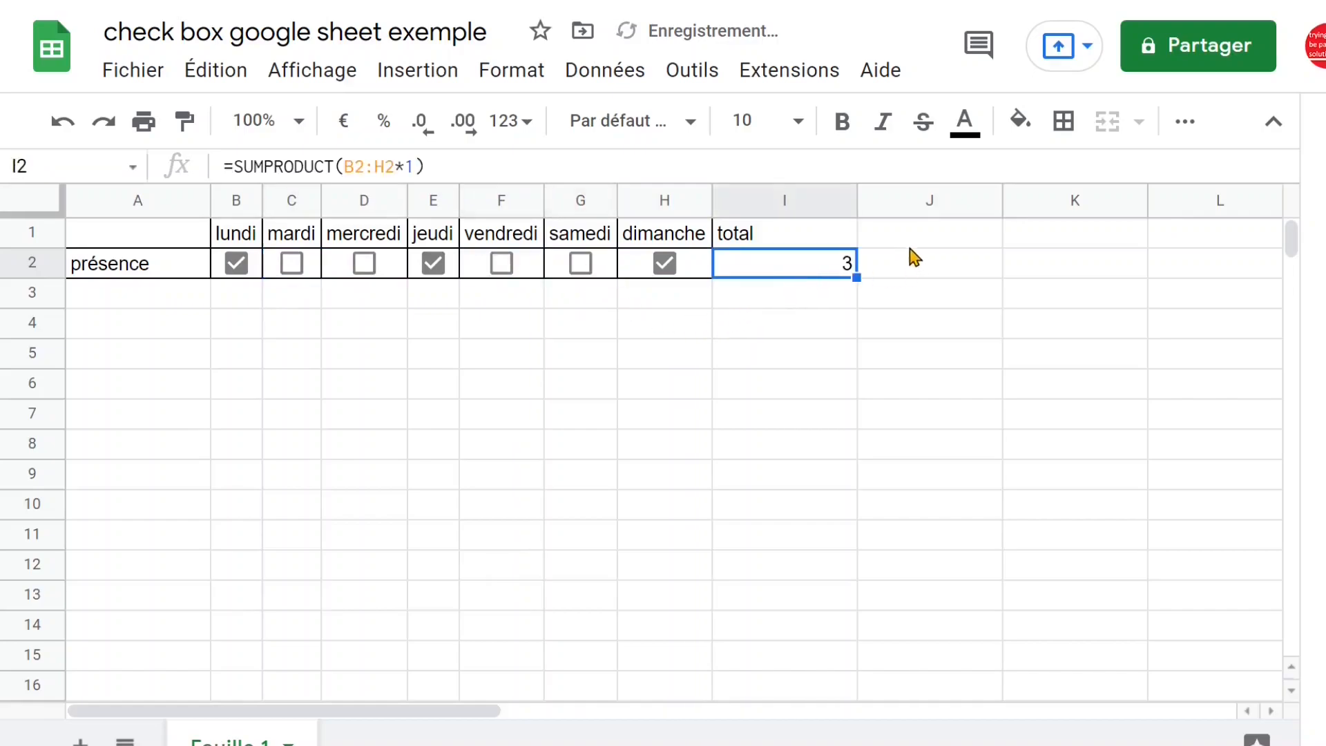
# Add a % heading in J1 and start the percentage formula =I2/nbval in J2
pyautogui.click(916, 241)
pyautogui.write('%')
pyautogui.click(923, 267)
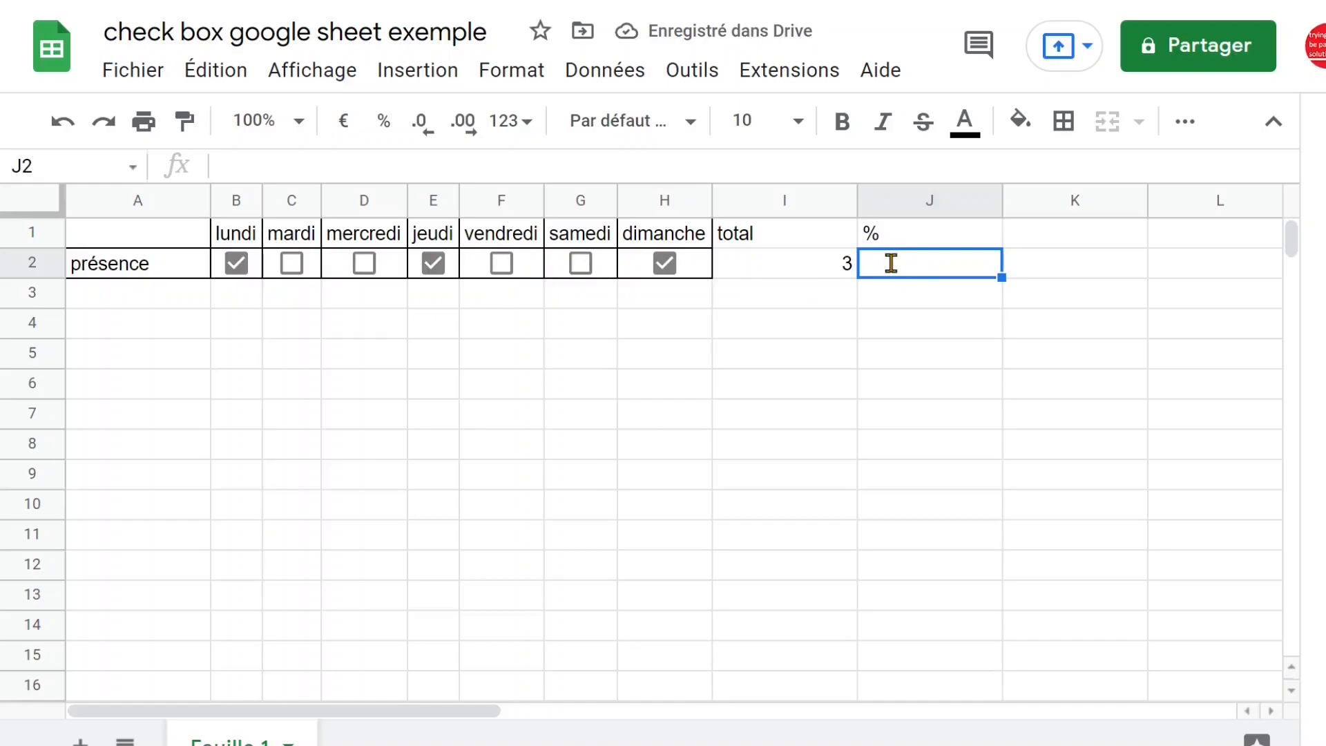
pyautogui.write('=')
pyautogui.click(819, 267)
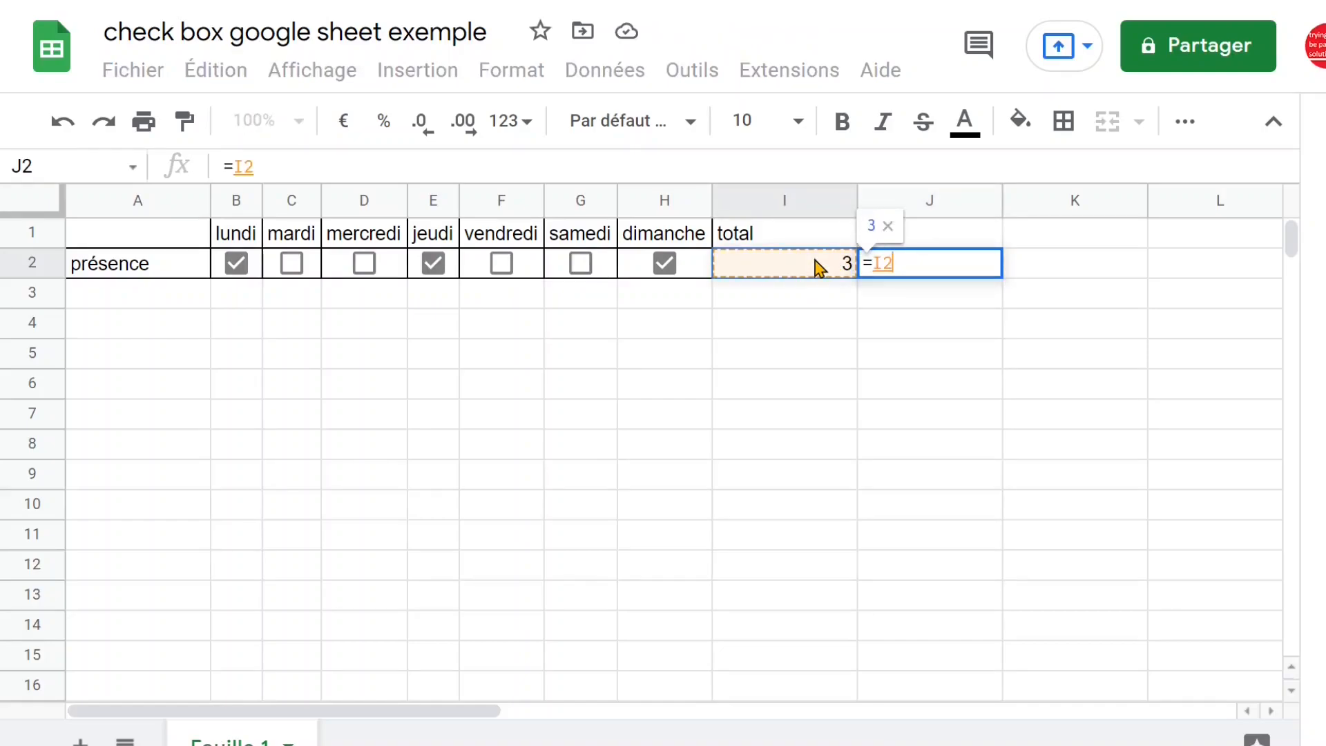
pyautogui.write('/')
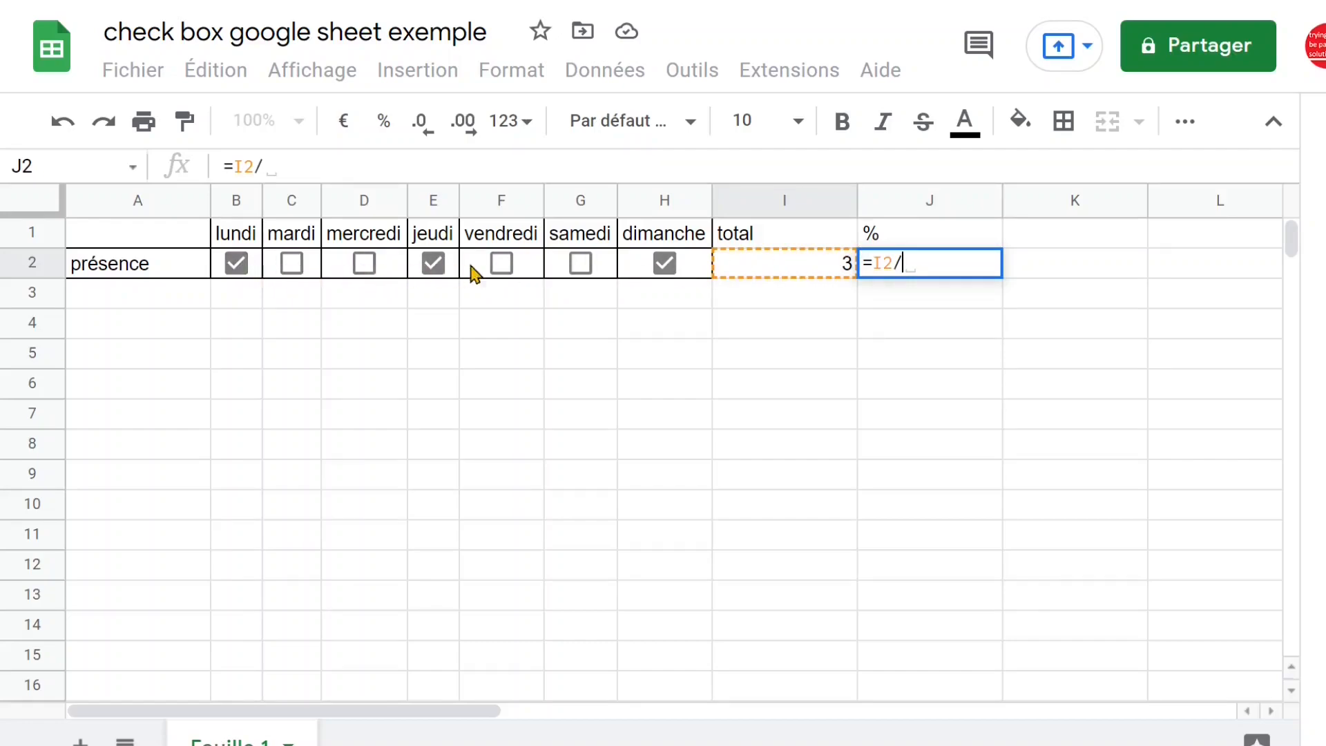
pyautogui.write('nb')
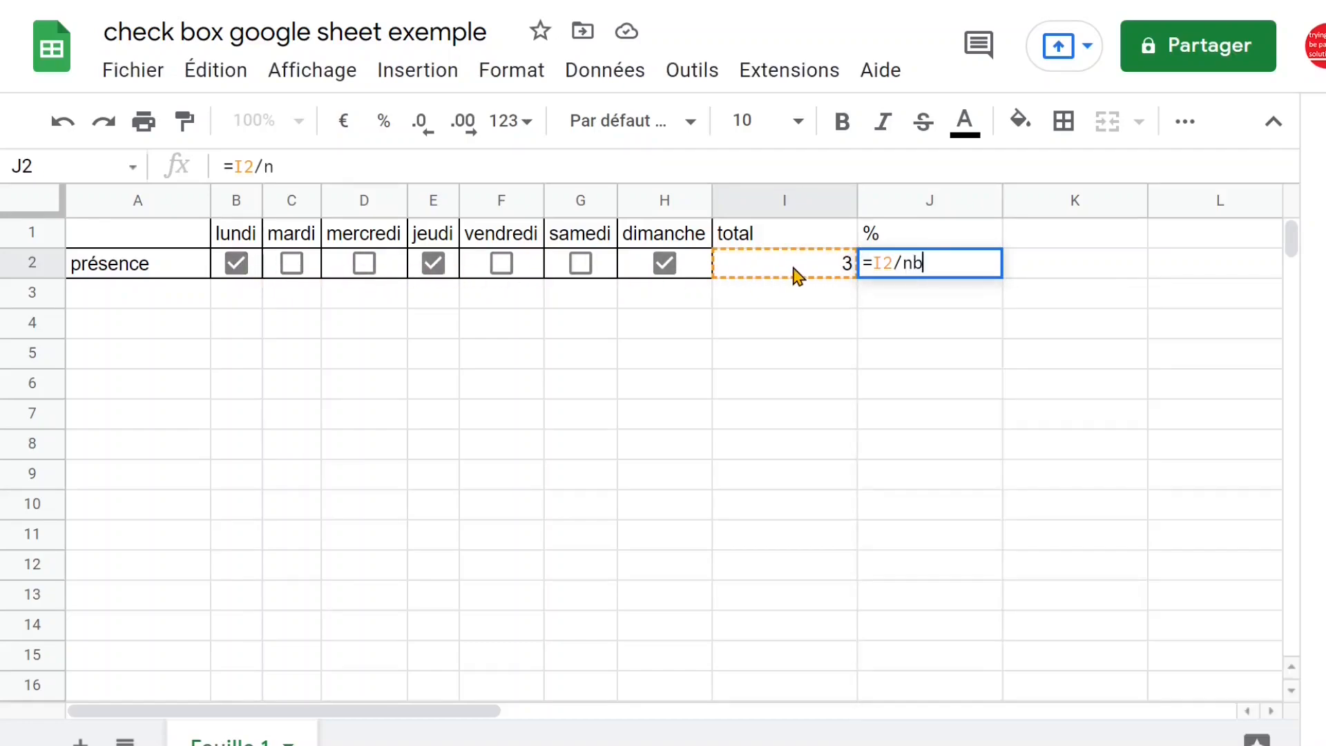
pyautogui.write('val')
pyautogui.press('Tab')
pyautogui.click(986, 266)
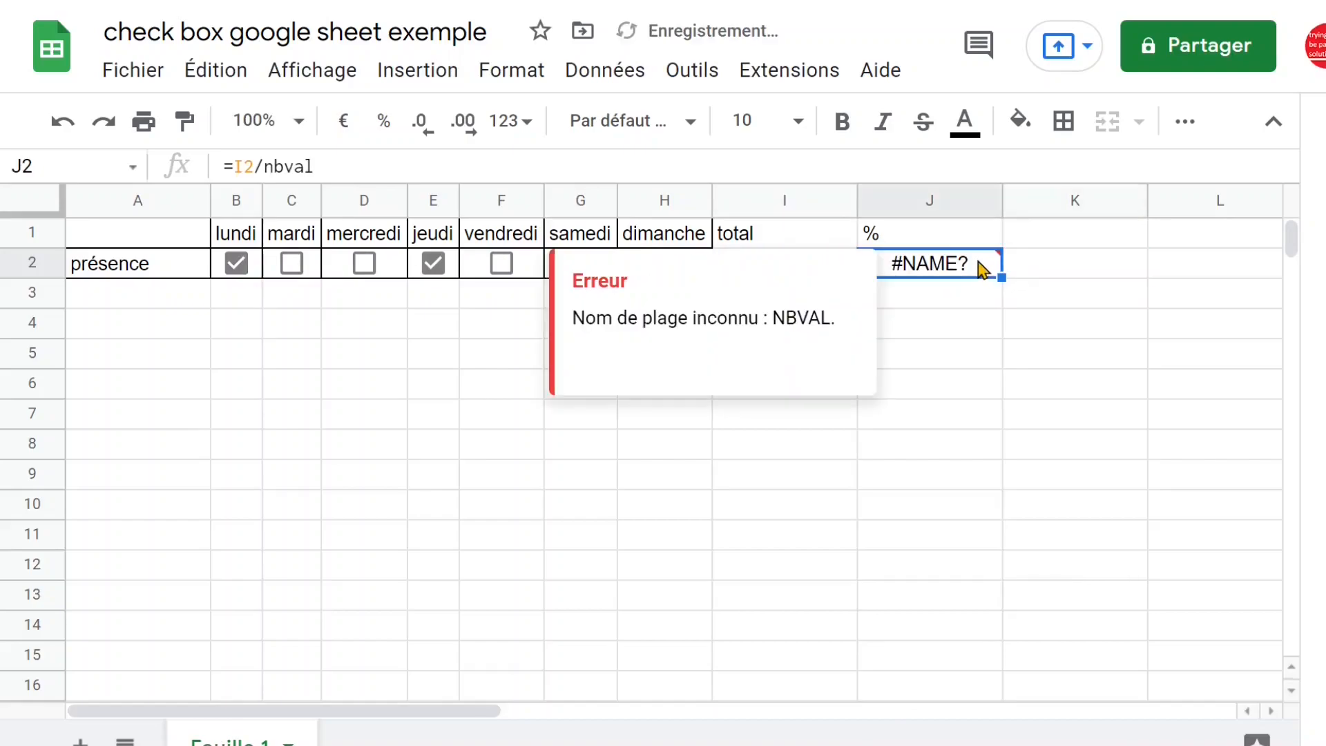
# Complete the percentage formula in J2 as =I2/nbval(B1:H1), using the weekday headings as the range
pyautogui.click(351, 166)
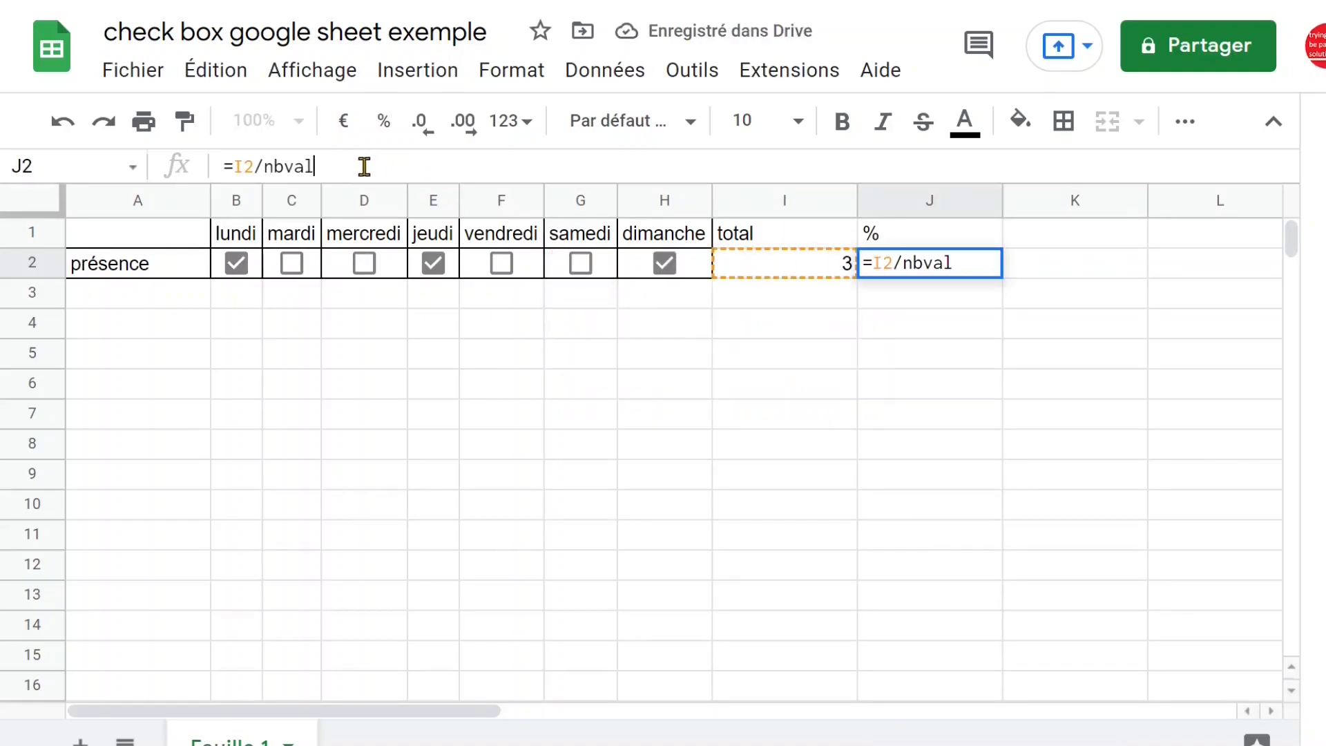
pyautogui.write('(')
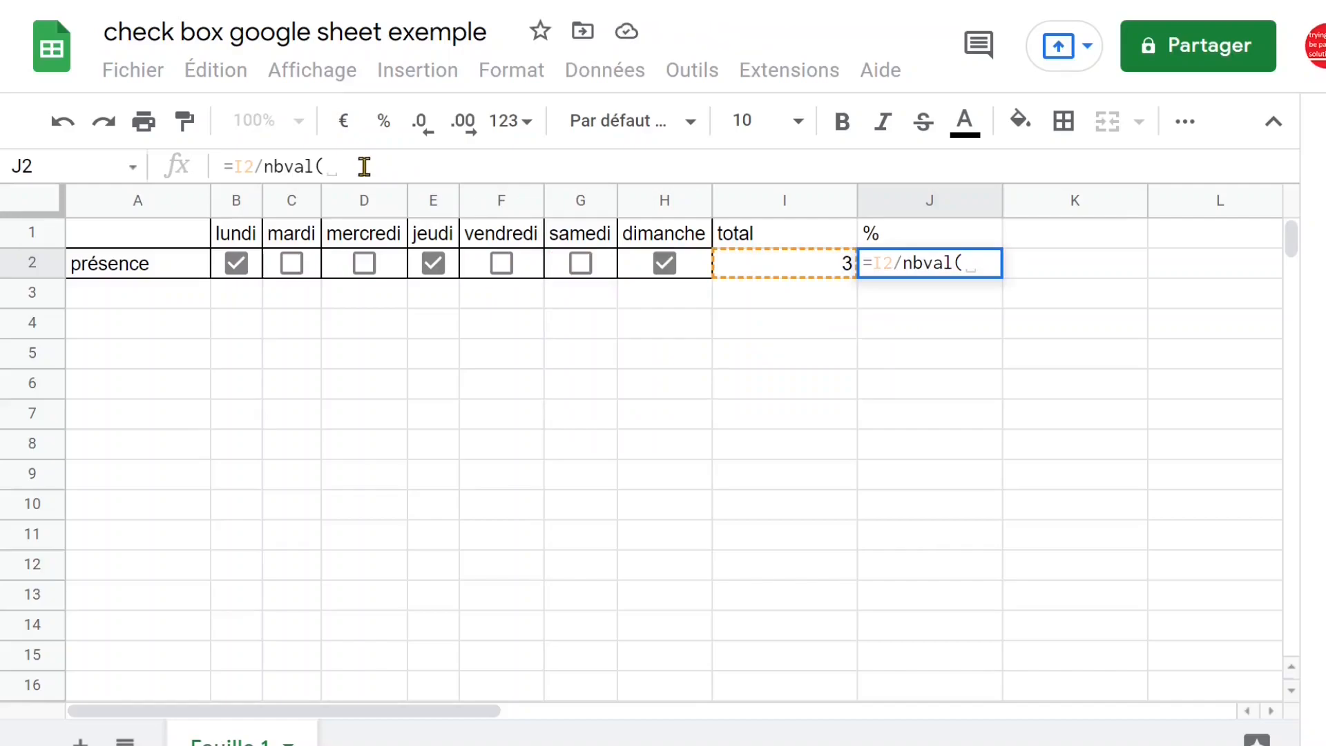
pyautogui.click(237, 233)
pyautogui.moveTo(286, 247); pyautogui.dragTo(700, 239)
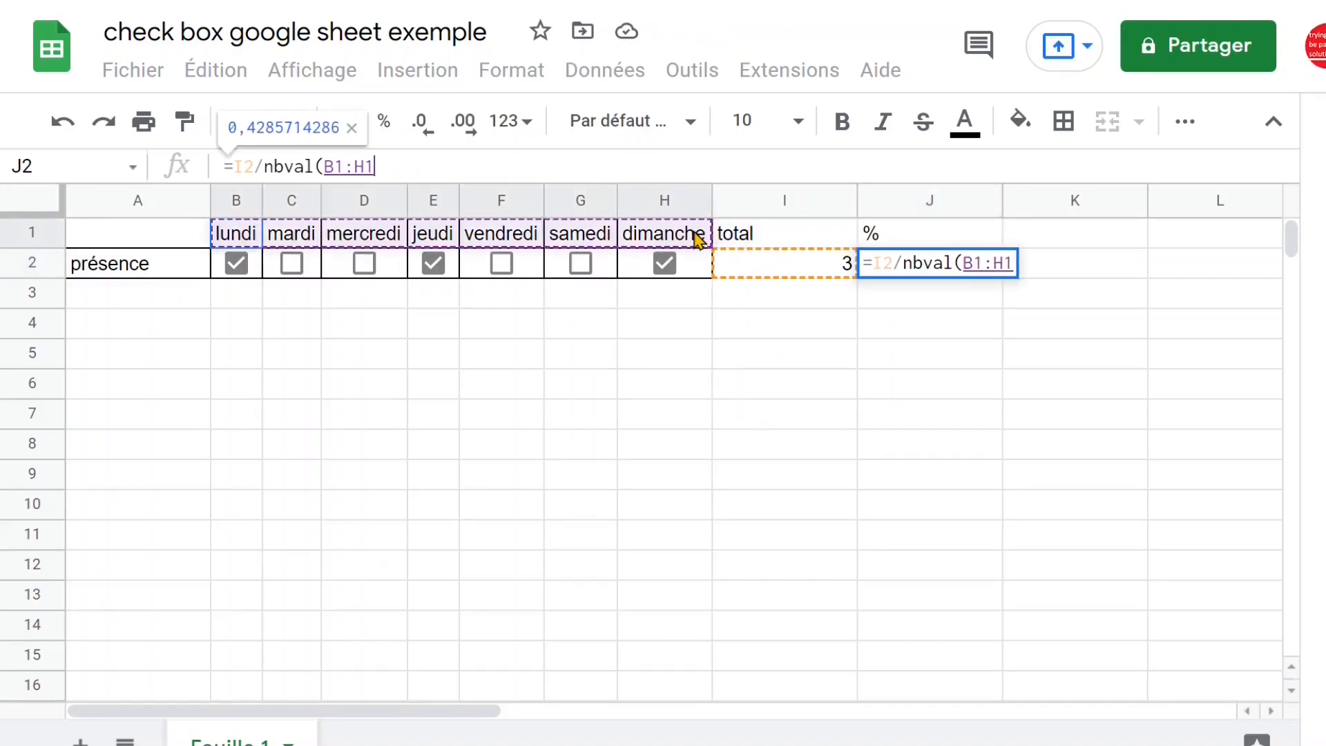
pyautogui.write(')')
pyautogui.press('Return')
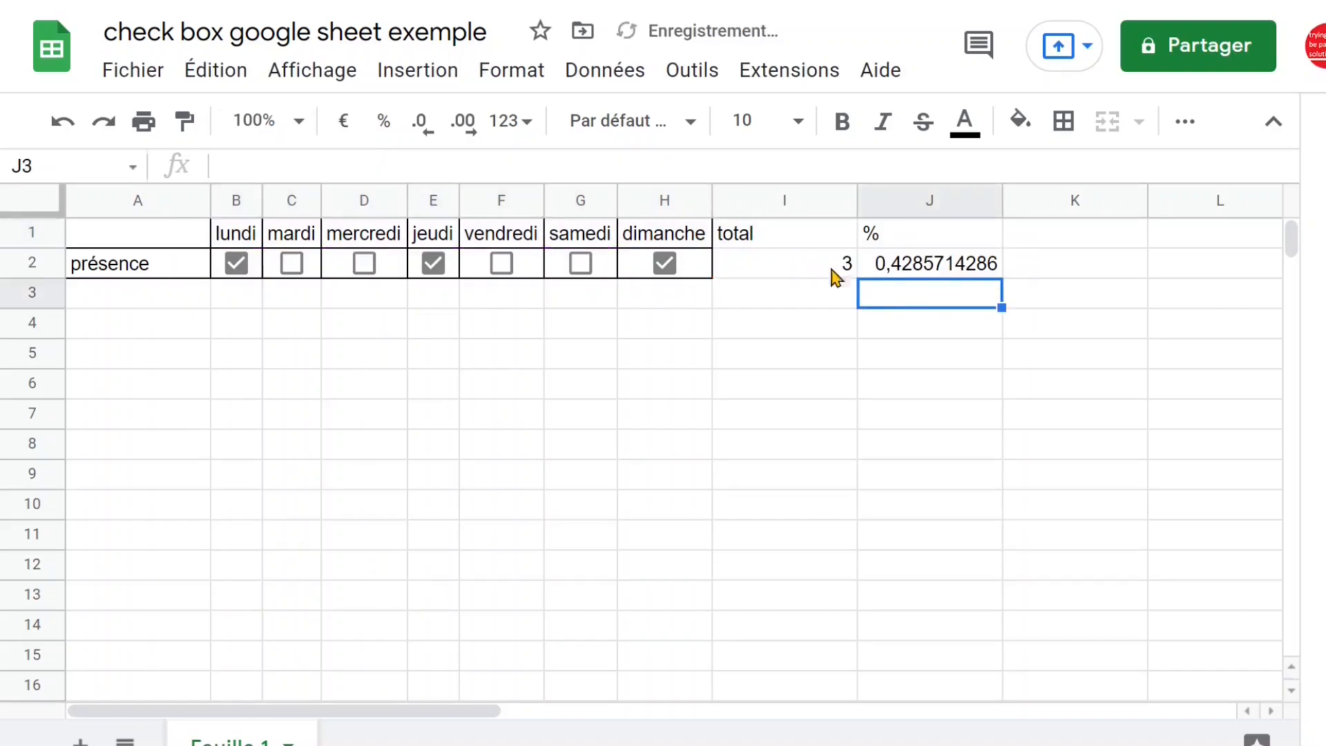
# Format J2 as a percentage with no decimal places
pyautogui.click(942, 275)
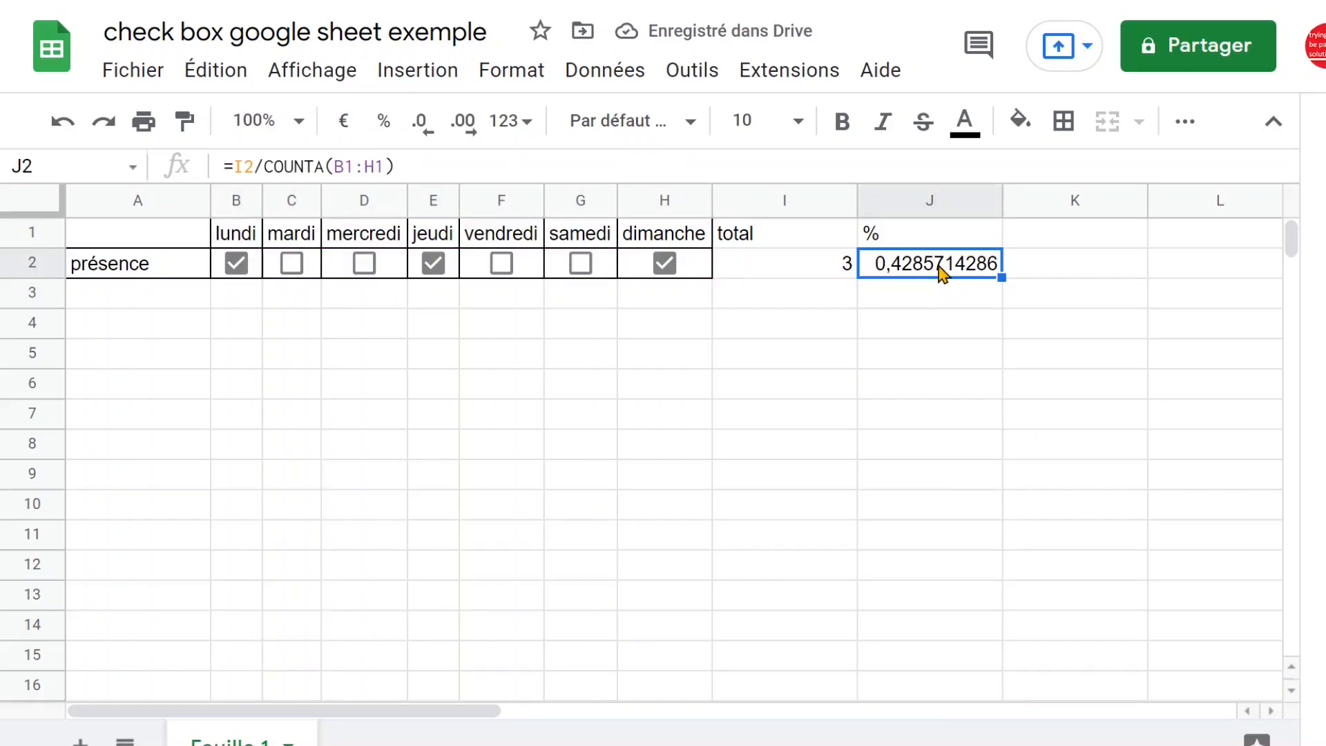
pyautogui.click(388, 128)
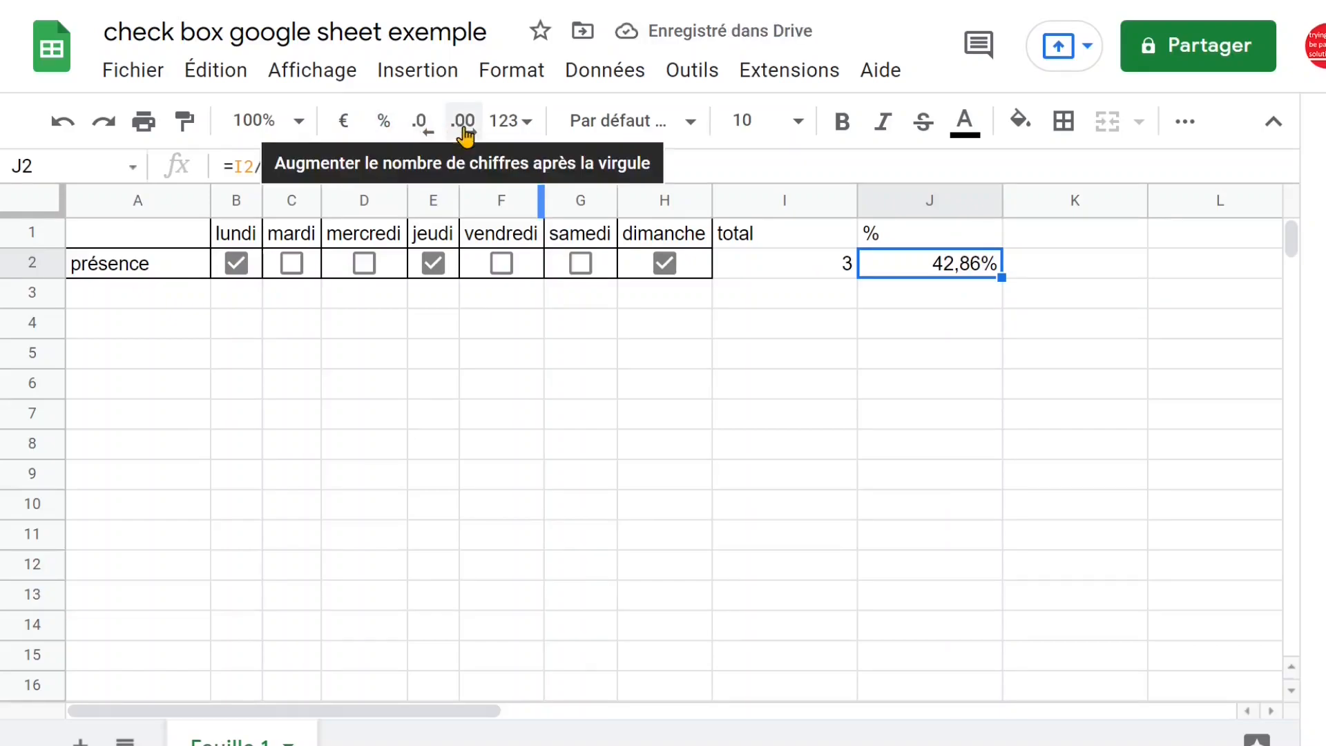
pyautogui.click(420, 130)
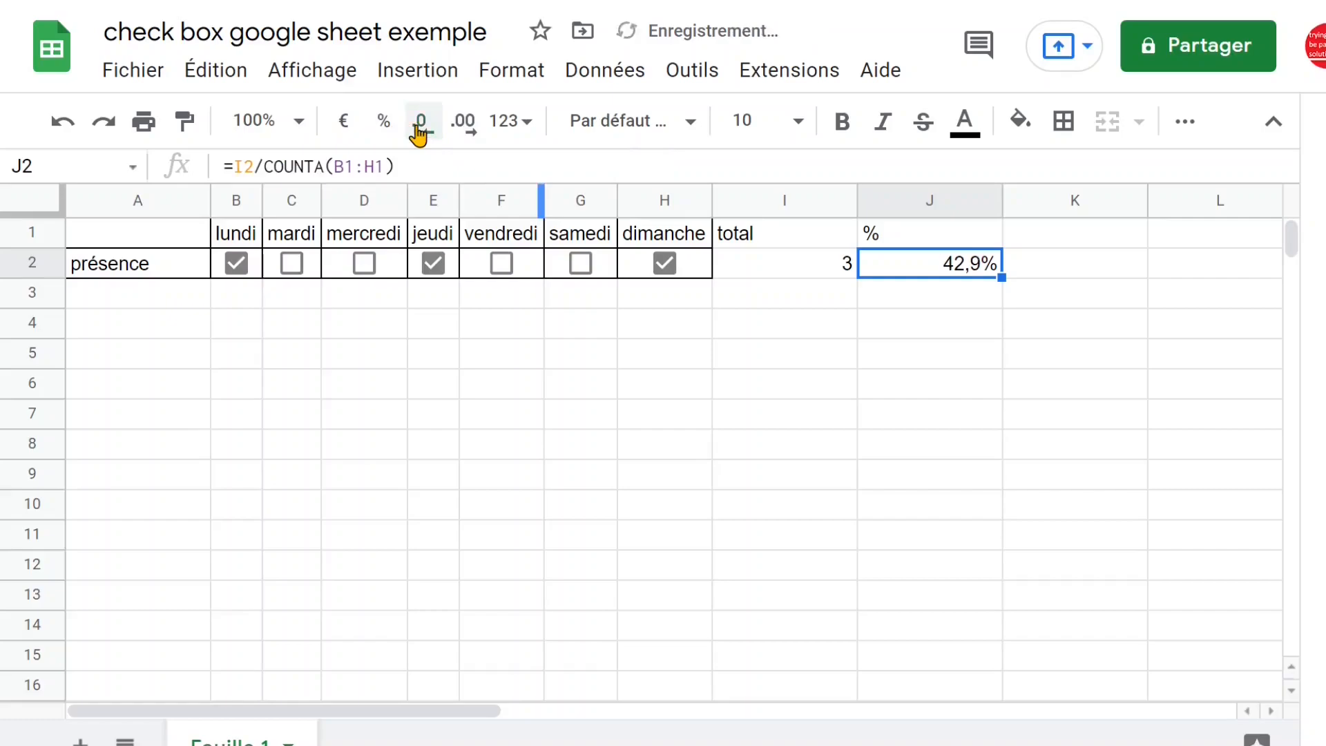
pyautogui.click(419, 130)
# Narrow column I, which holds the total, slightly
pyautogui.click(43, 206)
pyautogui.click(515, 325)
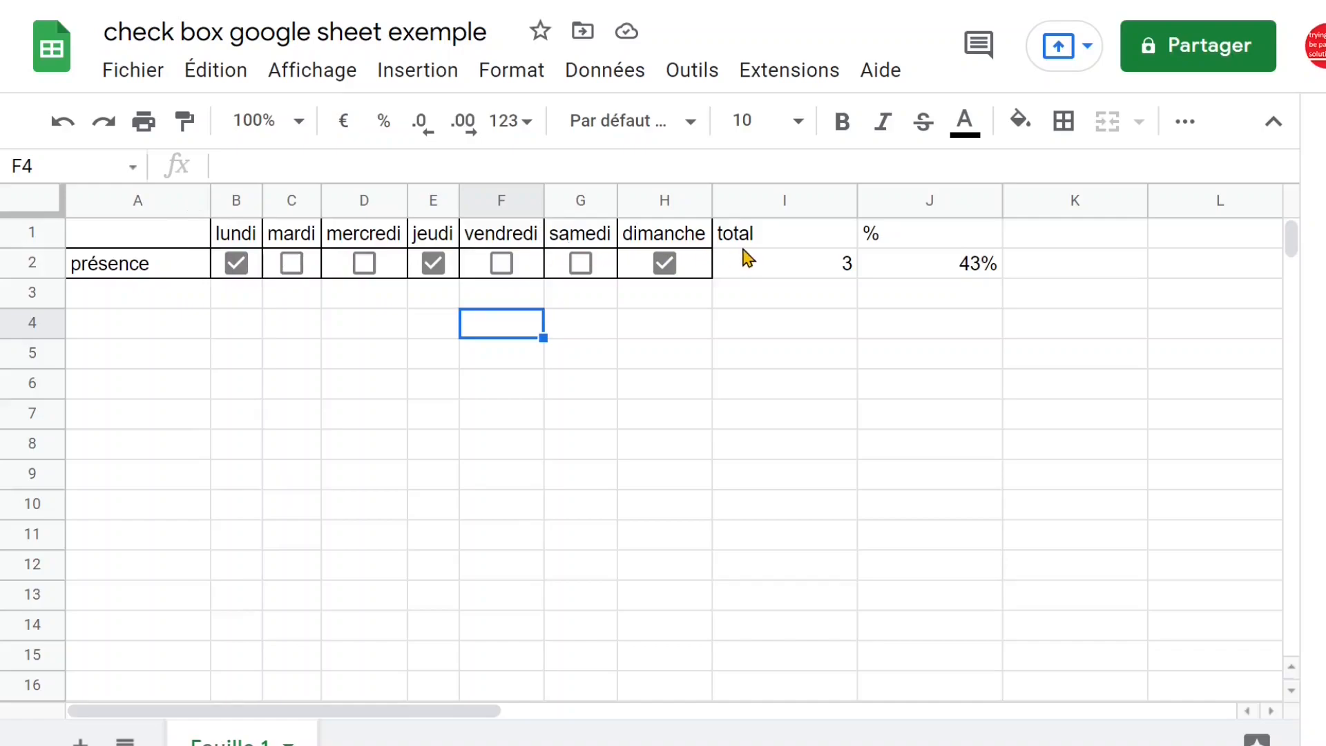
pyautogui.click(815, 236)
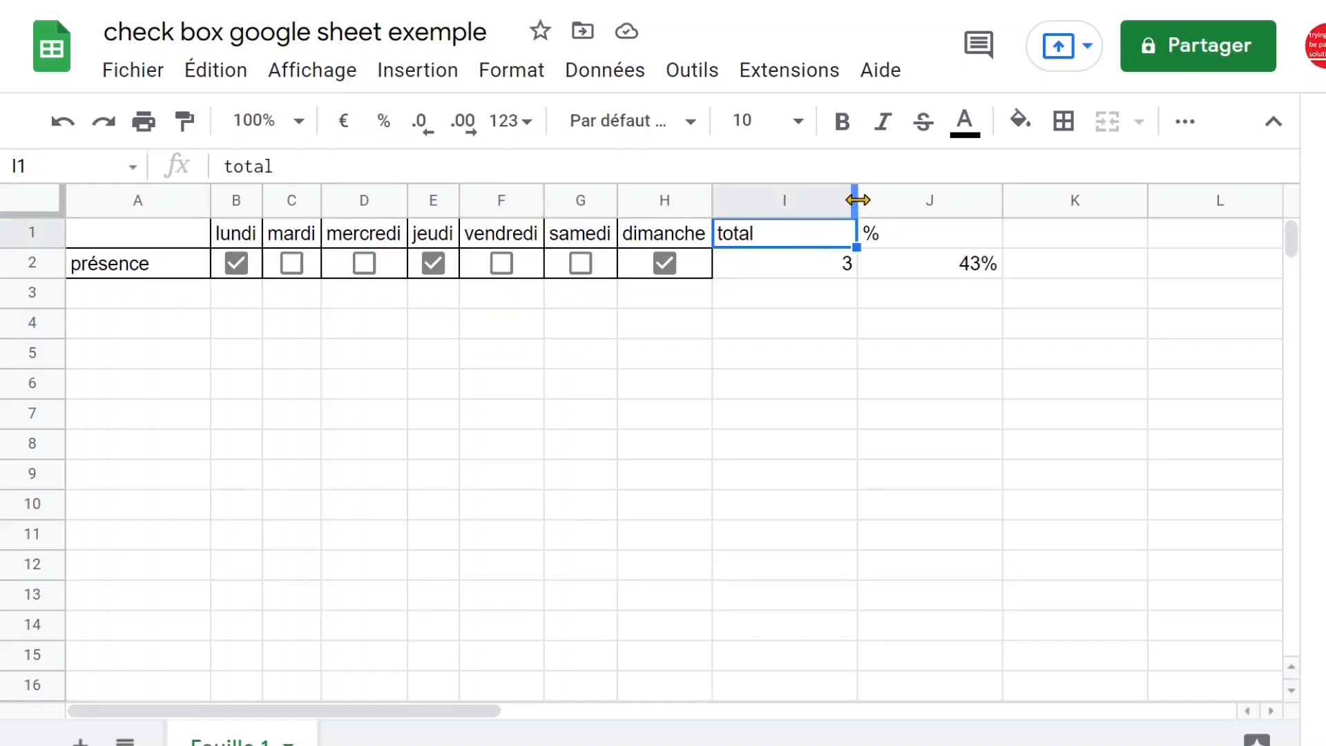
pyautogui.moveTo(858, 200); pyautogui.dragTo(837, 201)
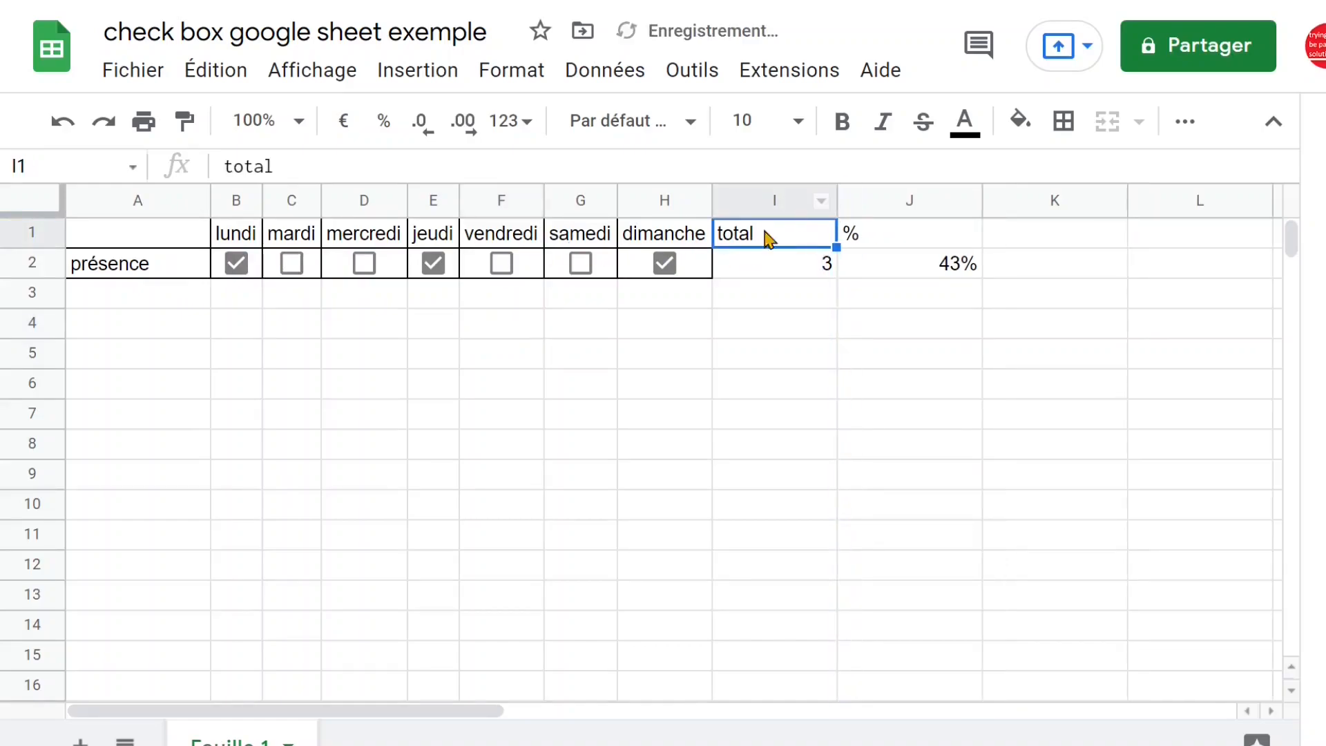
# Enter janvier in B5, fill the month series across to novembre, and move the series to start in A5
pyautogui.click(250, 360)
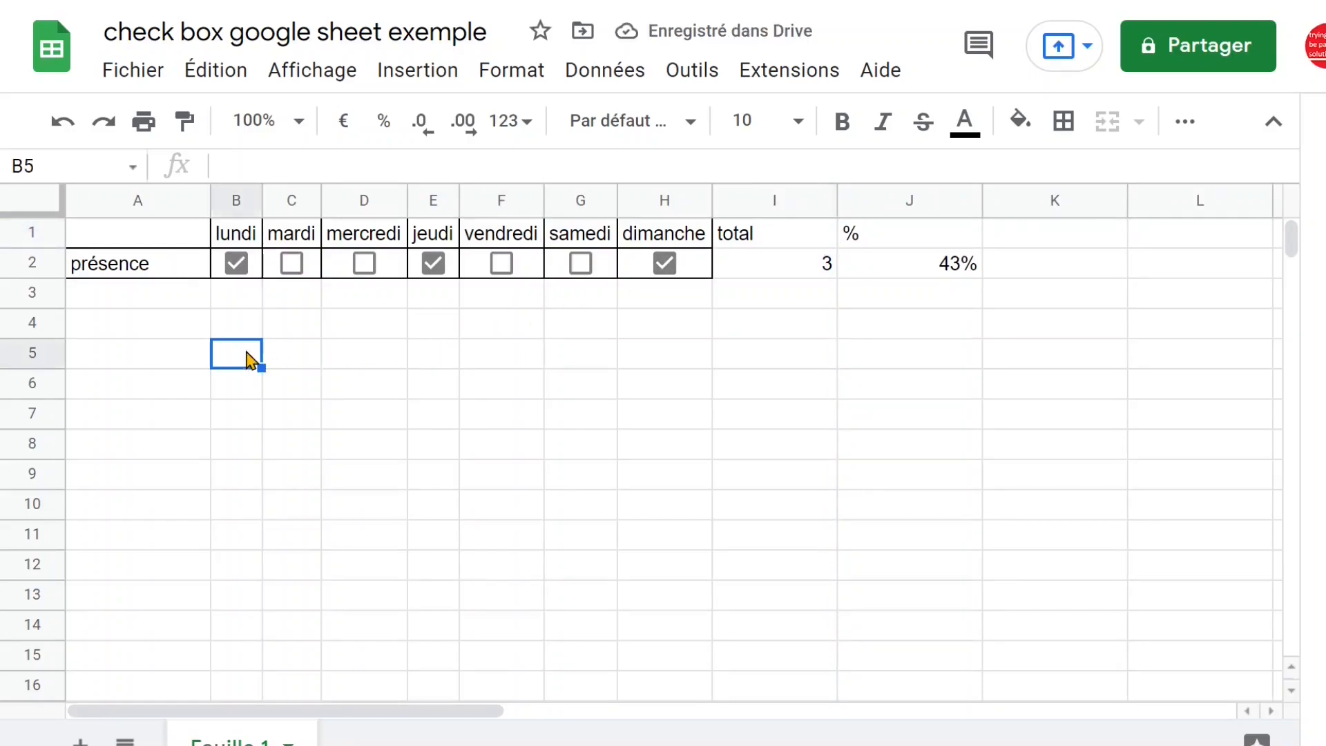
pyautogui.write('janvier')
pyautogui.click(271, 424)
pyautogui.click(256, 364)
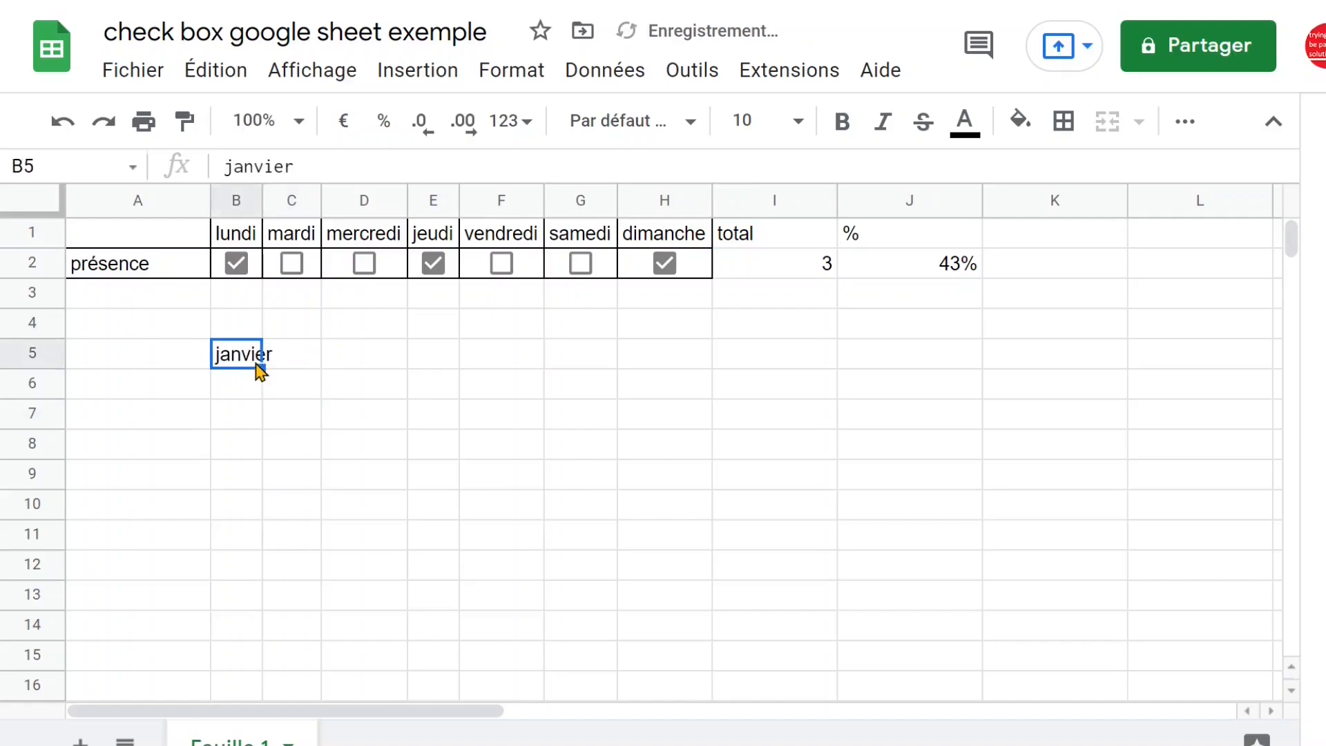
pyautogui.moveTo(261, 368); pyautogui.dragTo(1226, 367)
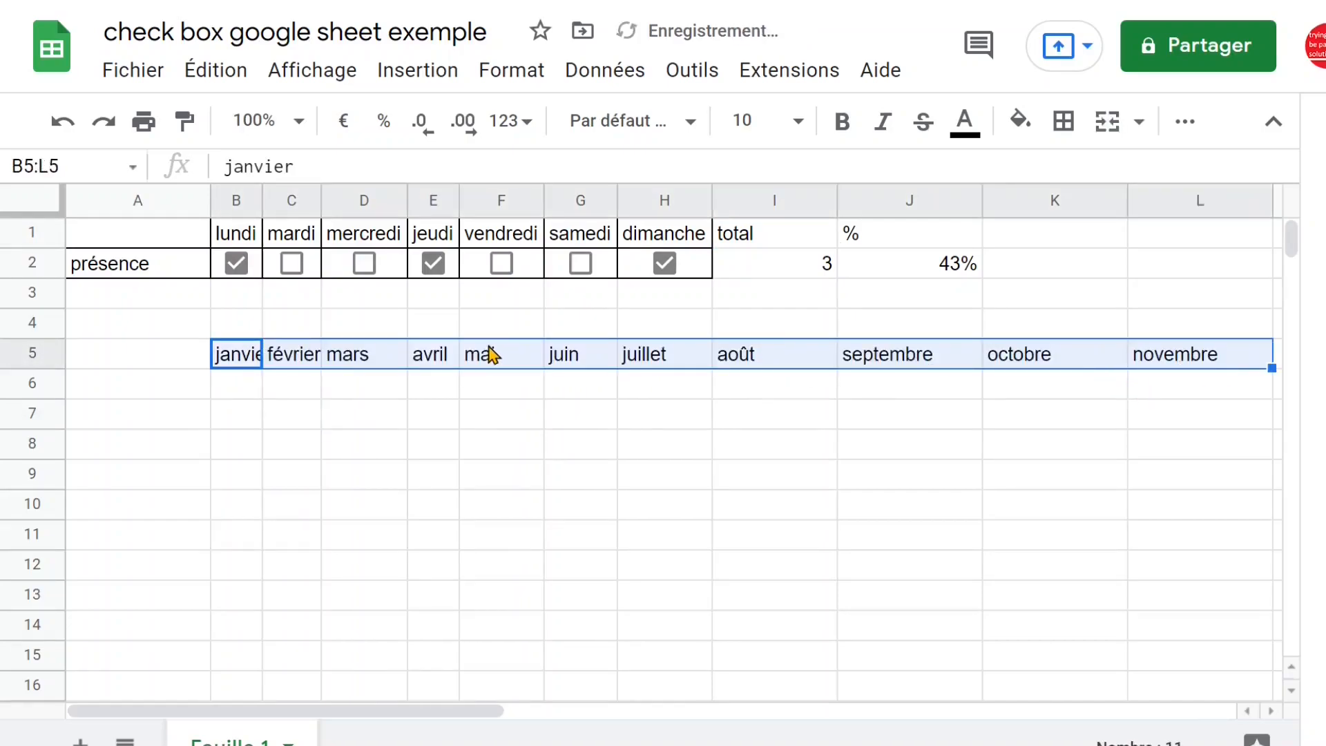
pyautogui.hotkey('ctrl', 'c')
pyautogui.moveTo(209, 352); pyautogui.dragTo(197, 361)
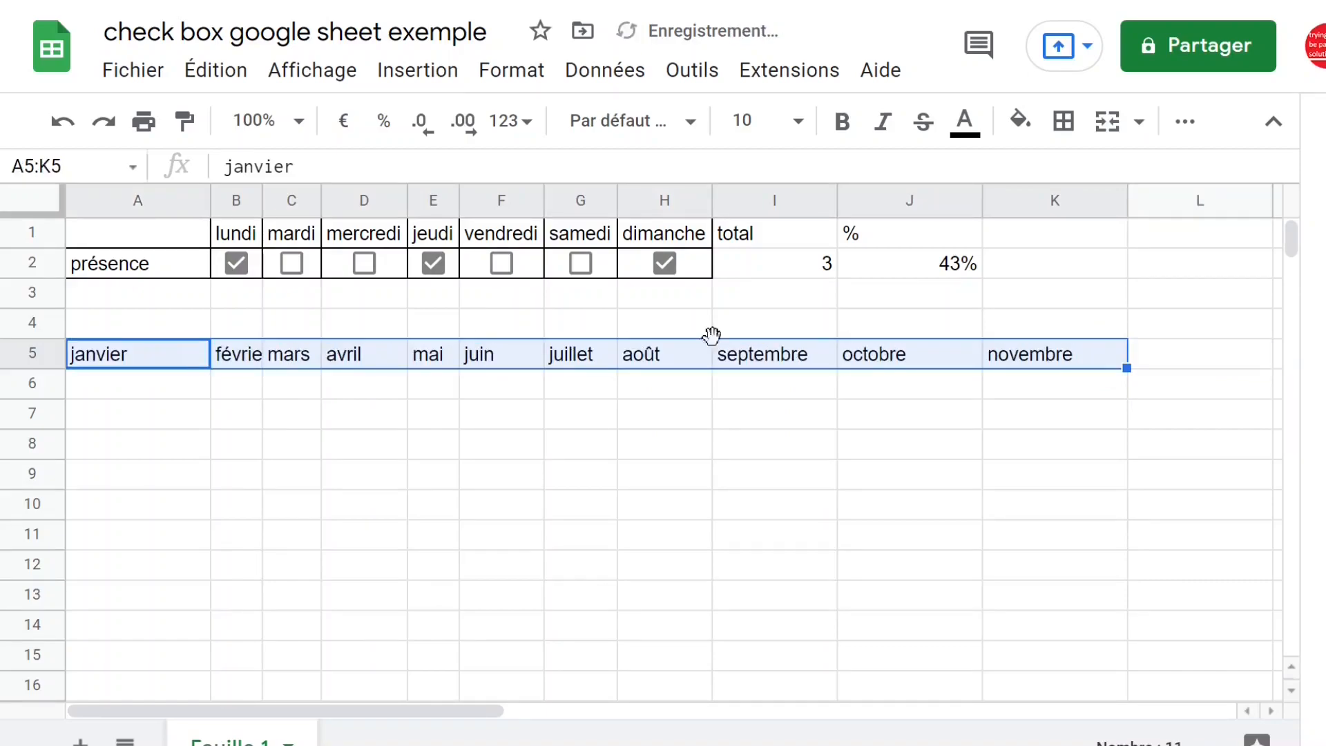
# Fit the widths of columns H to K to their contents
pyautogui.click(646, 197)
pyautogui.moveTo(646, 196); pyautogui.dragTo(1037, 201)
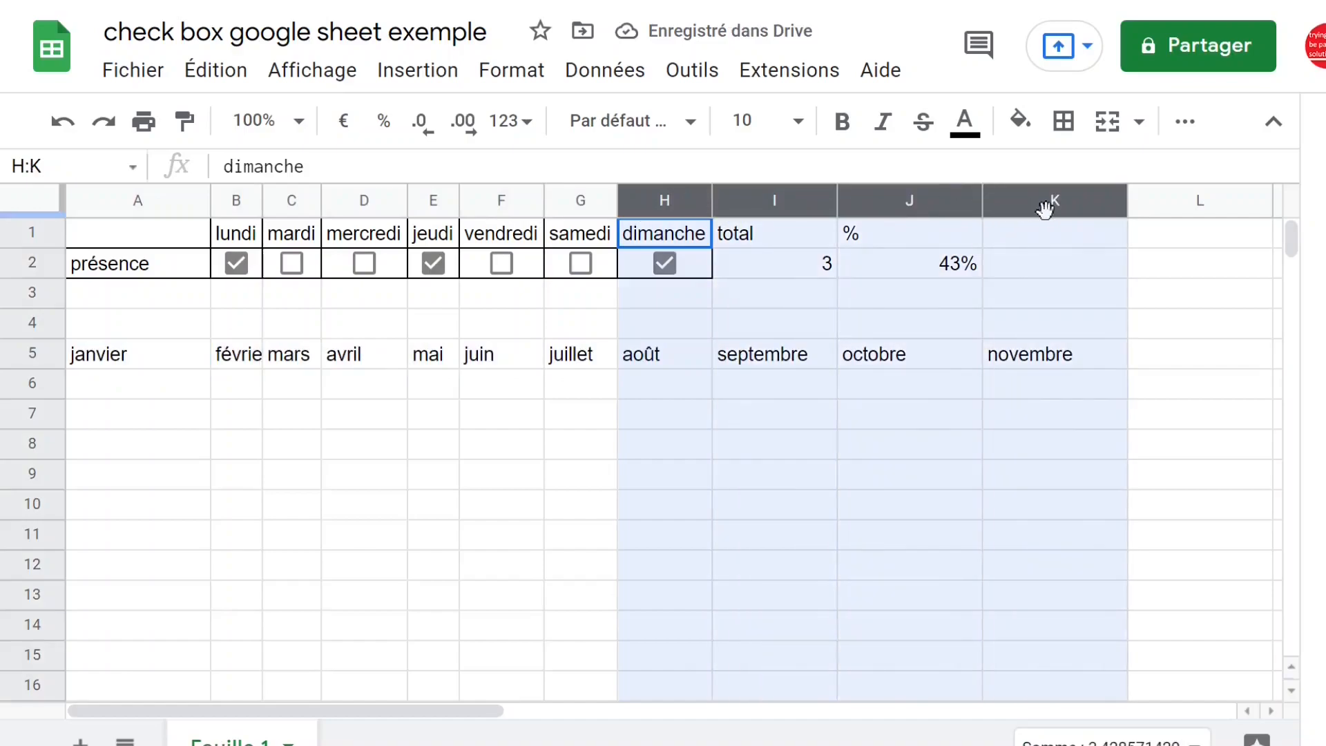
pyautogui.doubleClick(979, 200)
# Extend the month series to décembre in L5 and fit column L to its content
pyautogui.click(874, 355)
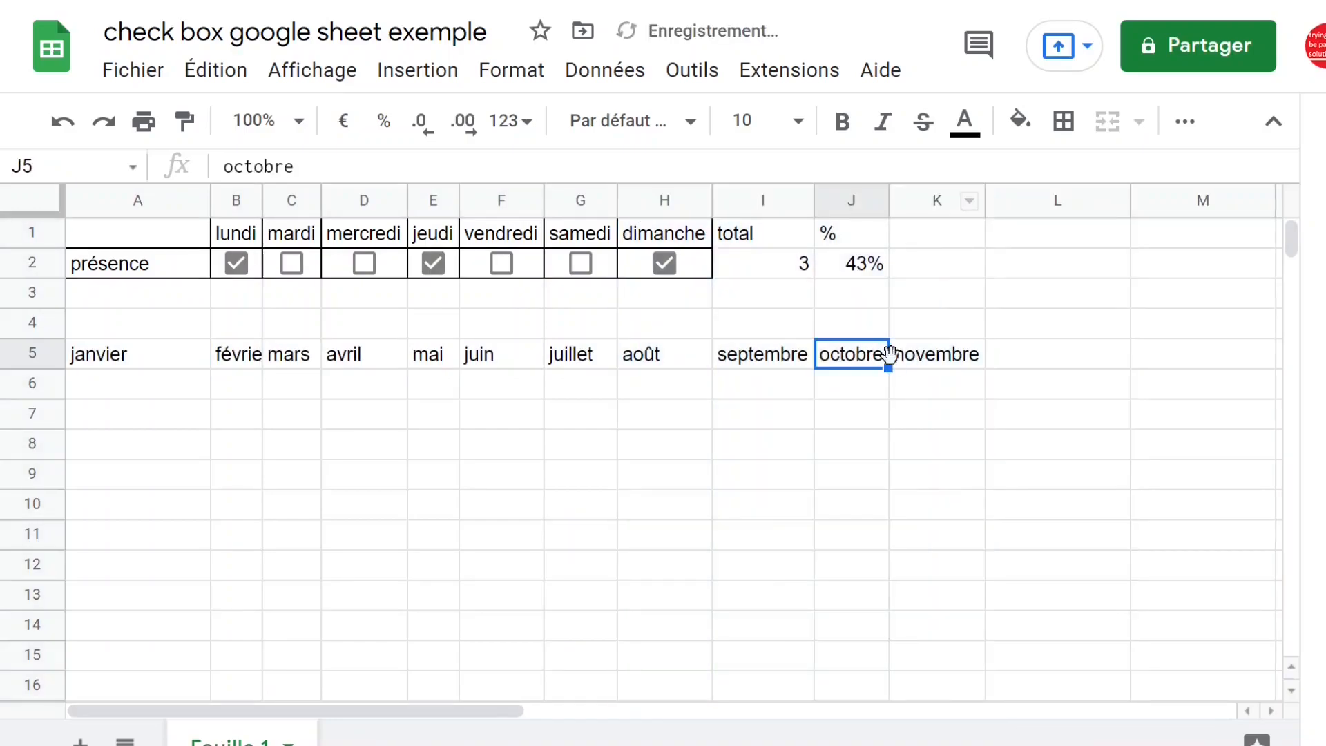
pyautogui.moveTo(888, 368); pyautogui.dragTo(1238, 366)
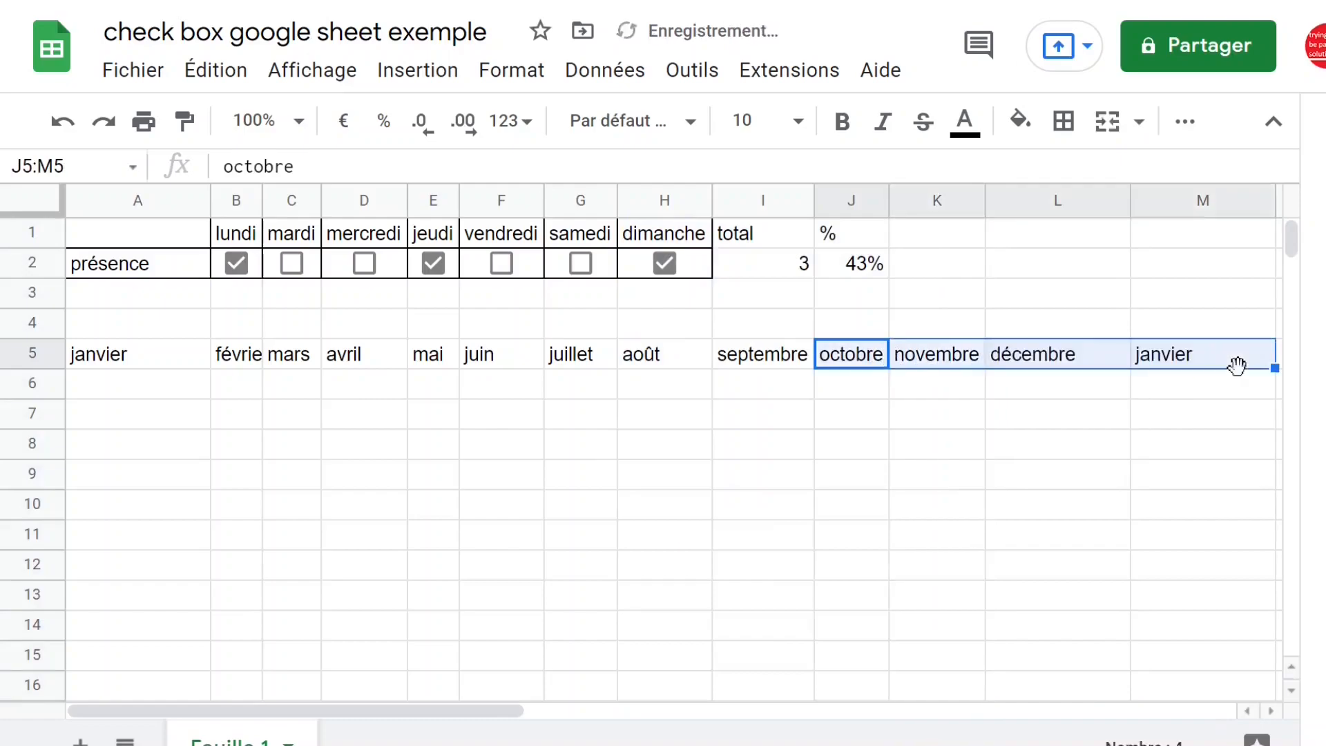
pyautogui.hotkey('ctrl', 'z')
pyautogui.doubleClick(1126, 201)
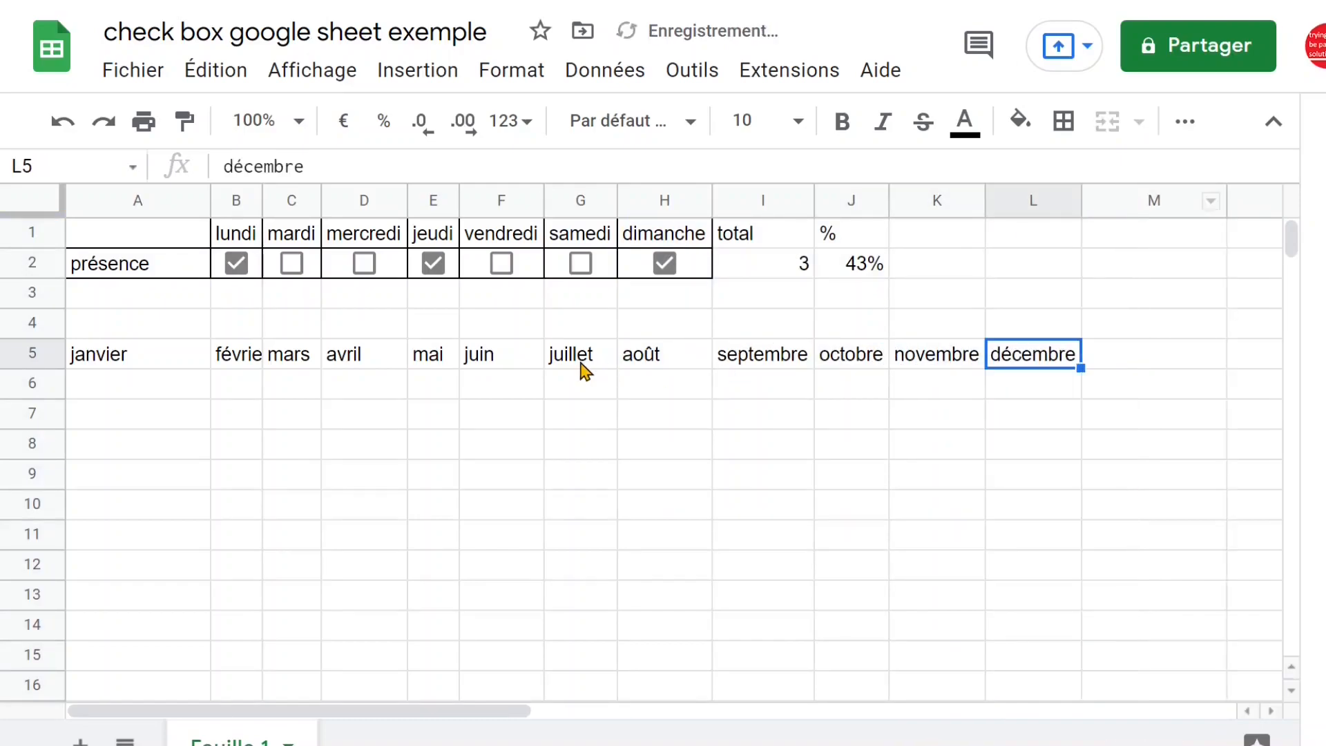
# Apply all borders to the month table in A5:L6
pyautogui.moveTo(148, 358); pyautogui.dragTo(1030, 362)
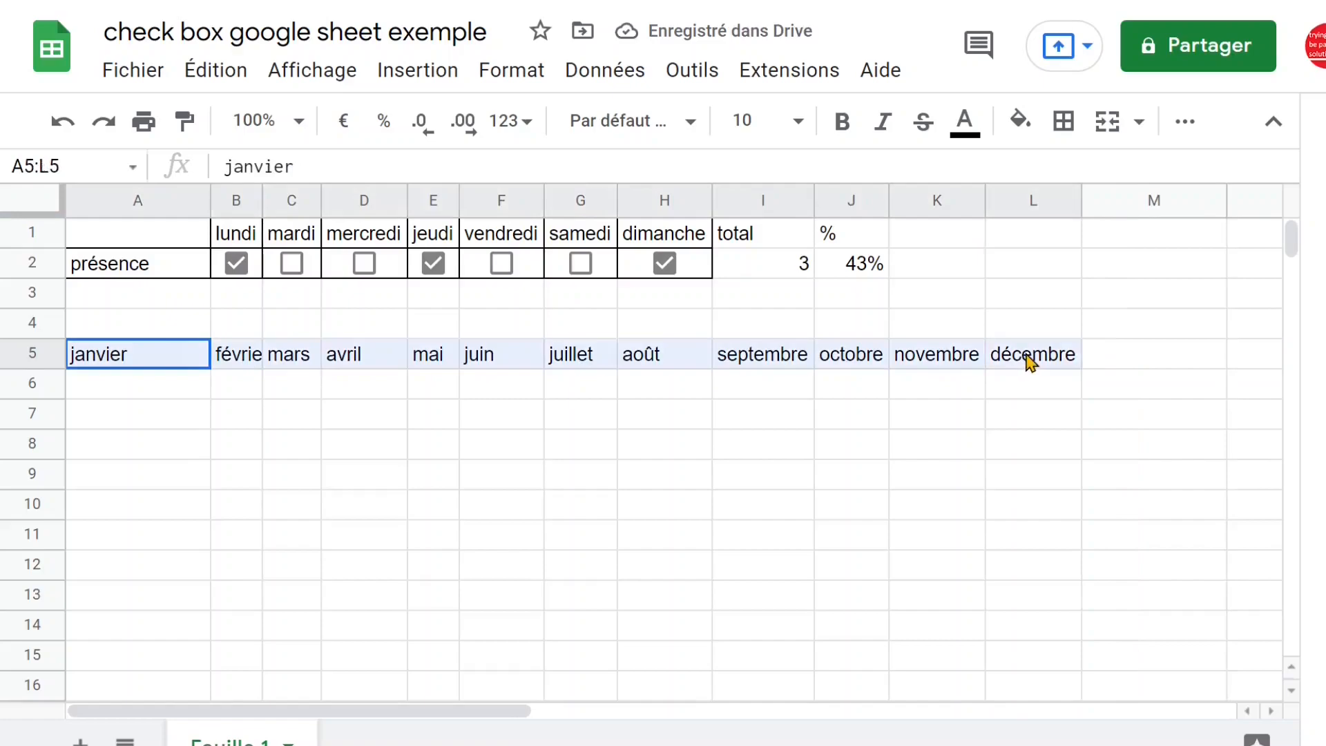
pyautogui.moveTo(127, 367); pyautogui.dragTo(1043, 402)
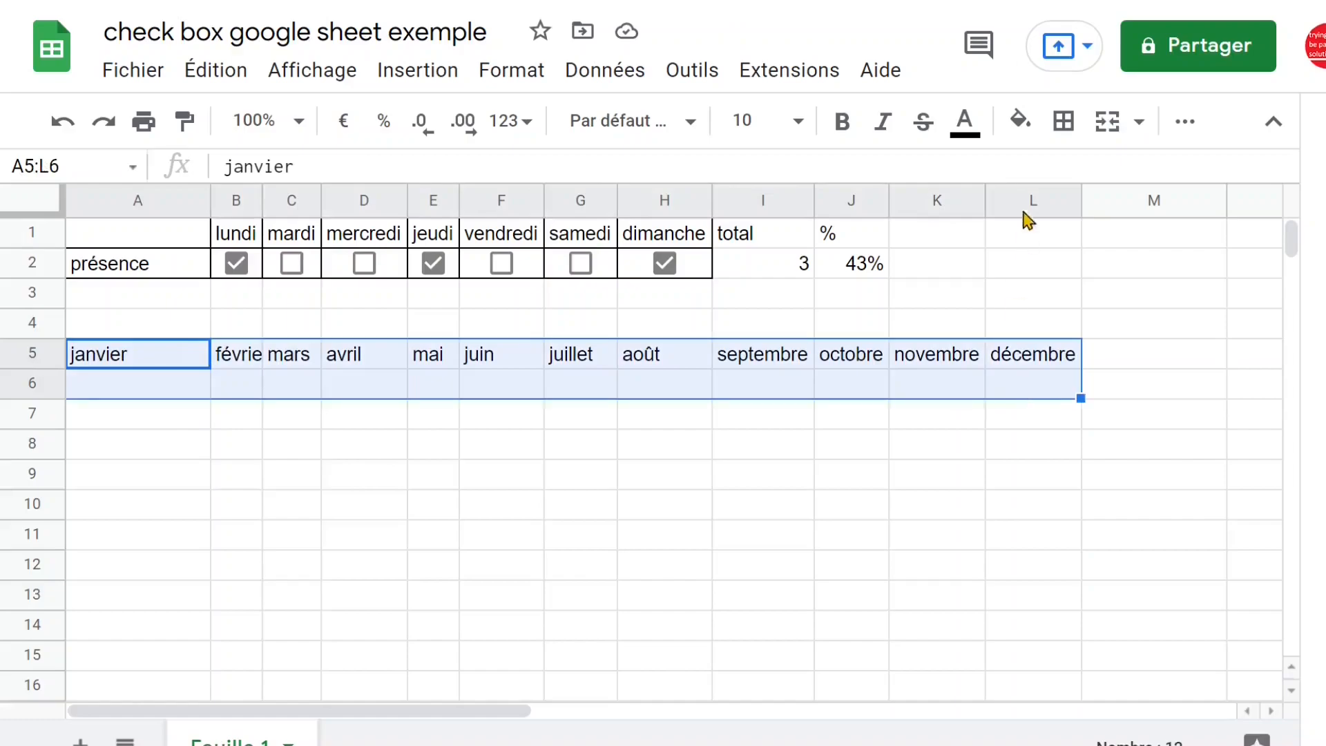
pyautogui.click(1064, 121)
pyautogui.click(1078, 178)
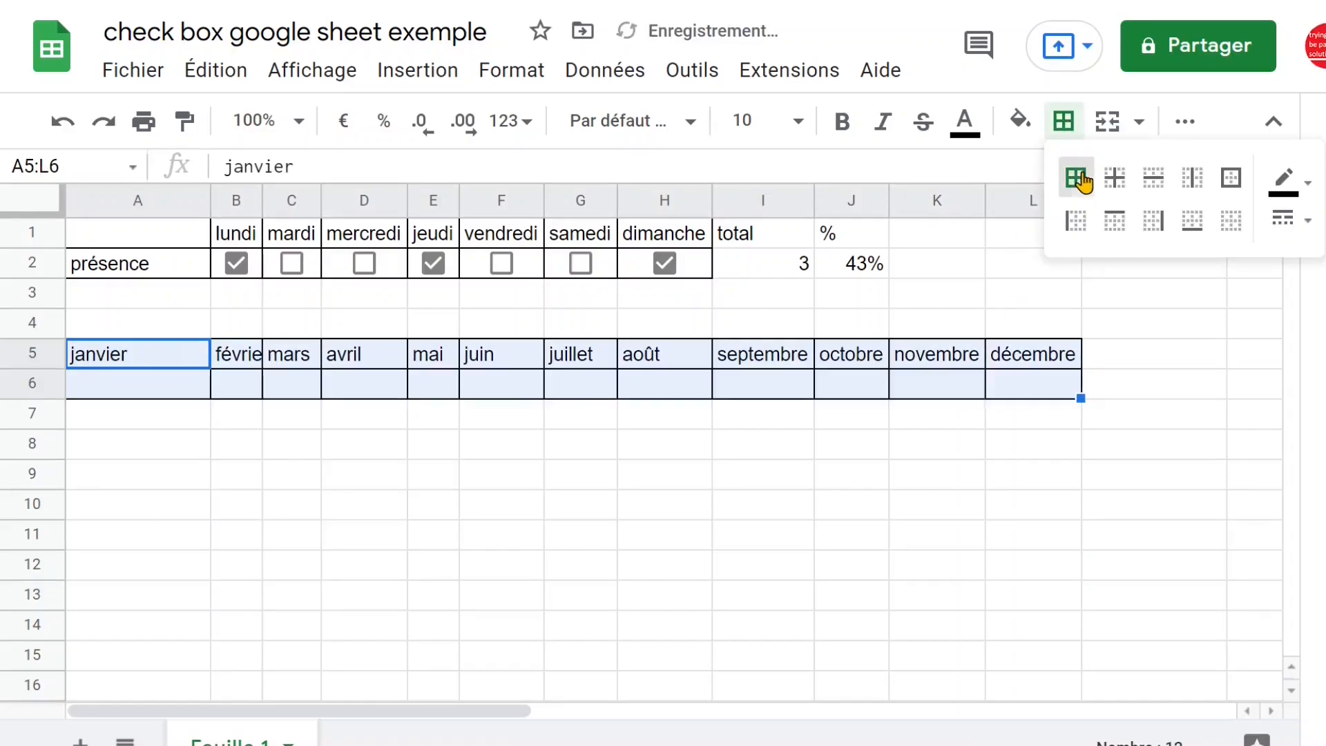
pyautogui.click(1137, 385)
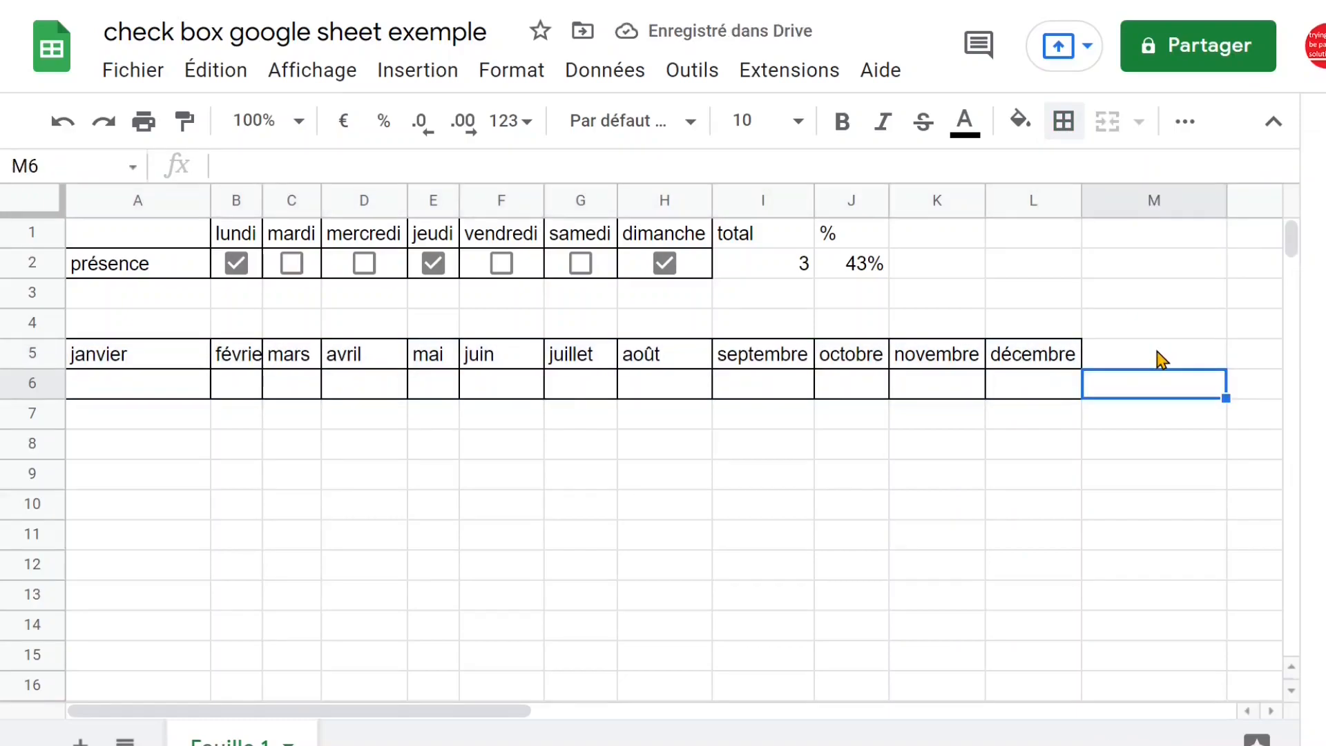
# Insert checkboxes in B6:L6 under the months février to décembre and collapse the menu header
pyautogui.click(786, 271)
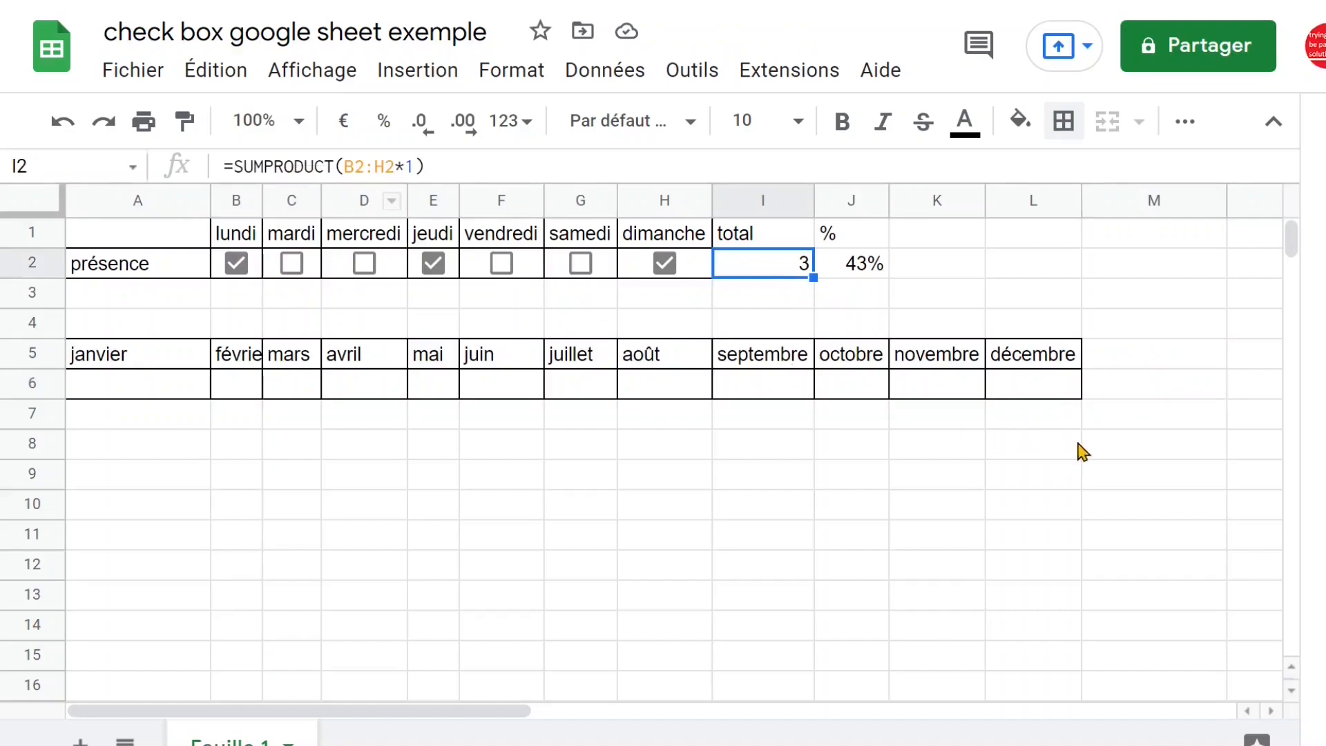
pyautogui.click(1131, 393)
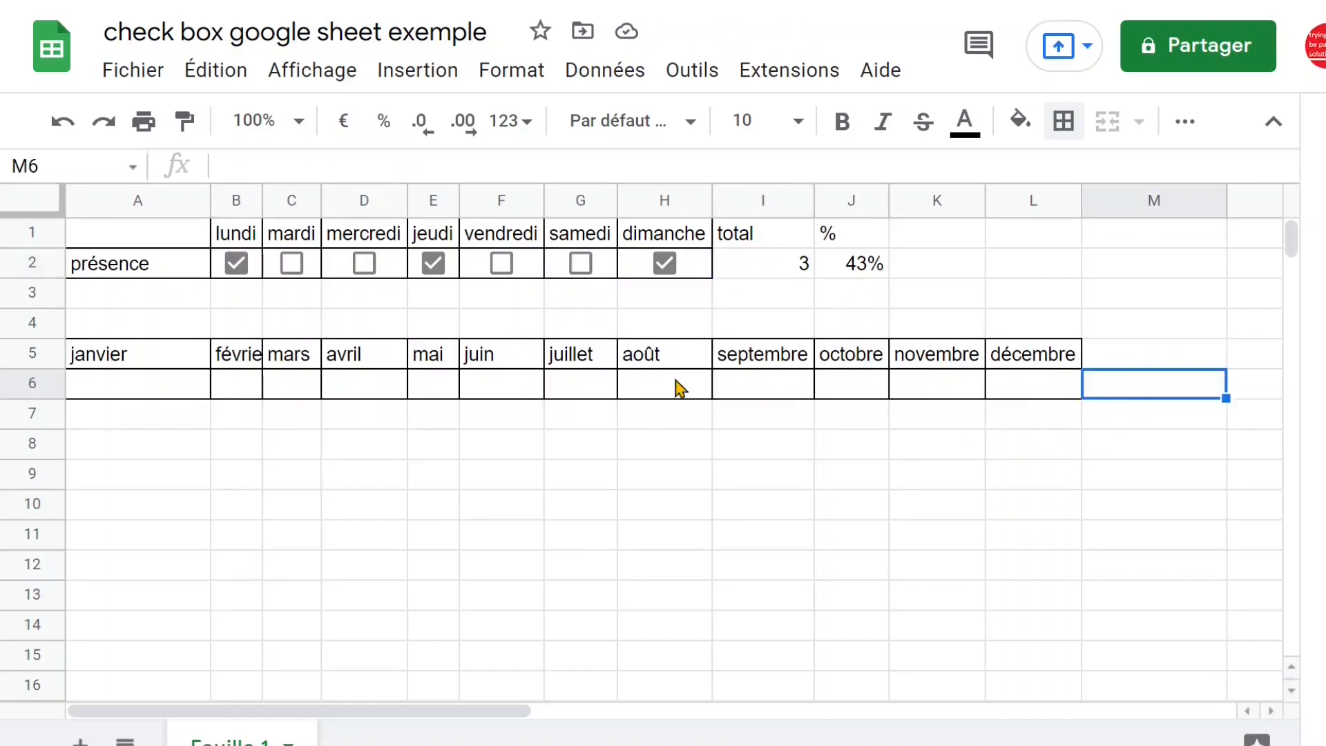
pyautogui.click(246, 390)
pyautogui.moveTo(246, 390); pyautogui.dragTo(1032, 402)
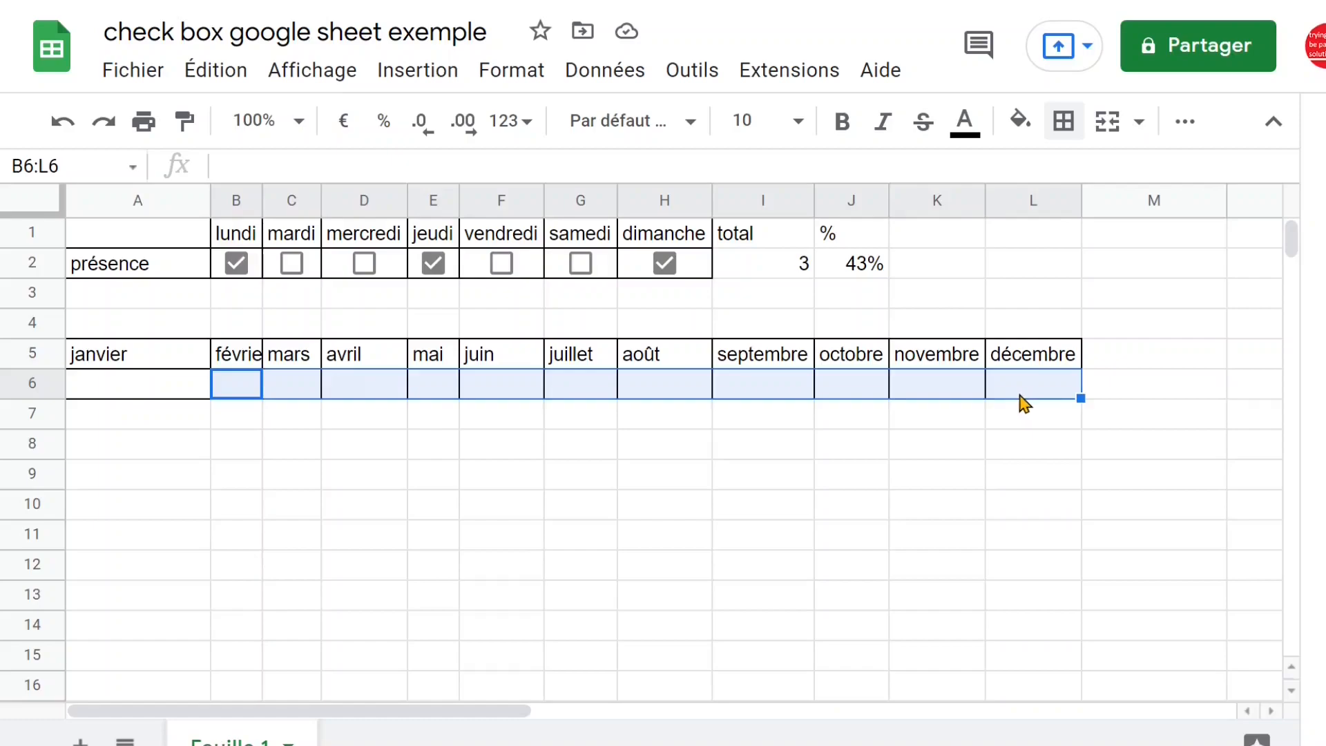
pyautogui.click(1276, 132)
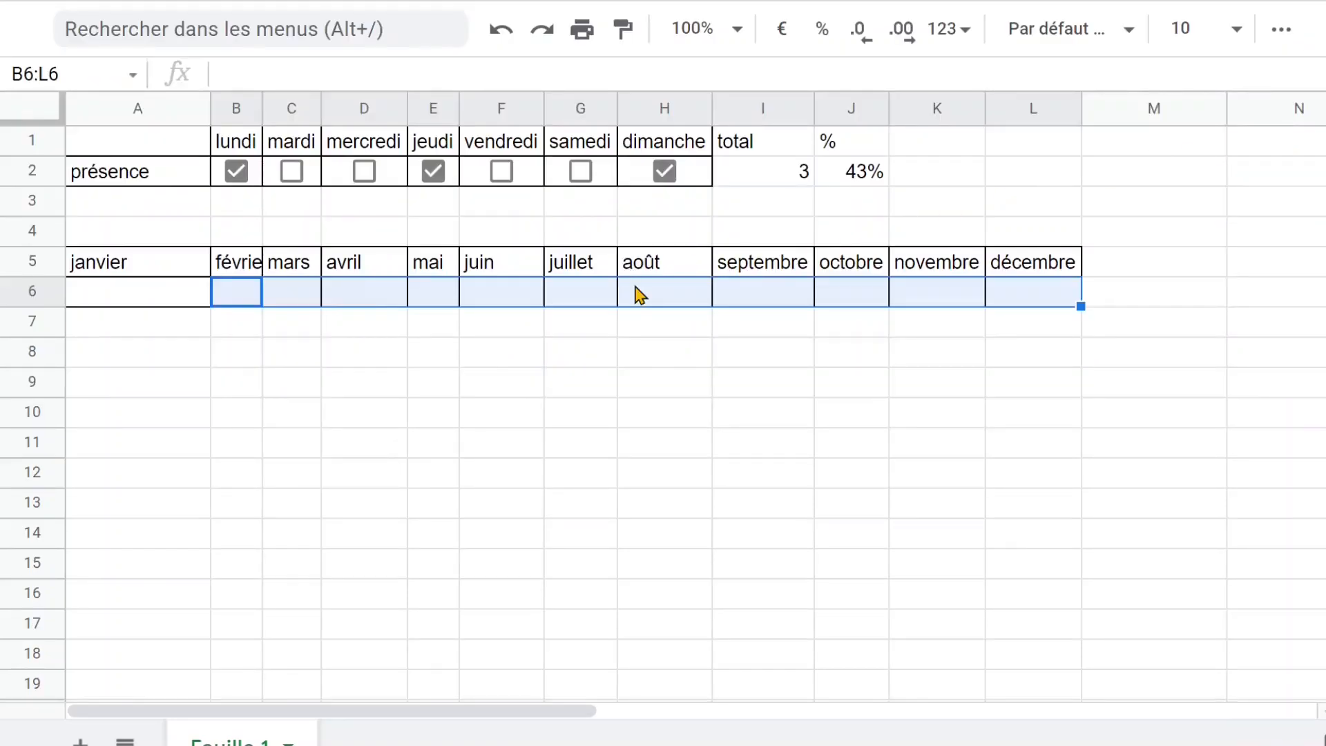
pyautogui.click(1322, 29)
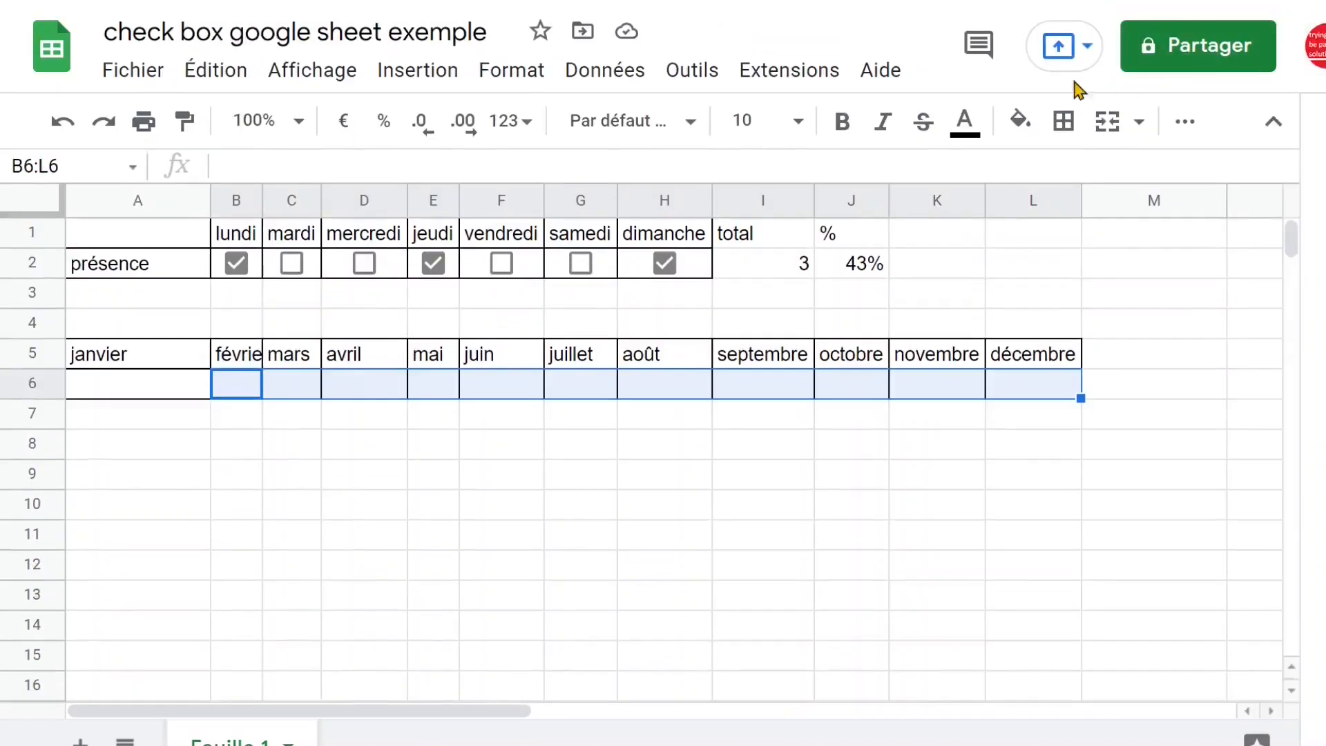
pyautogui.click(436, 76)
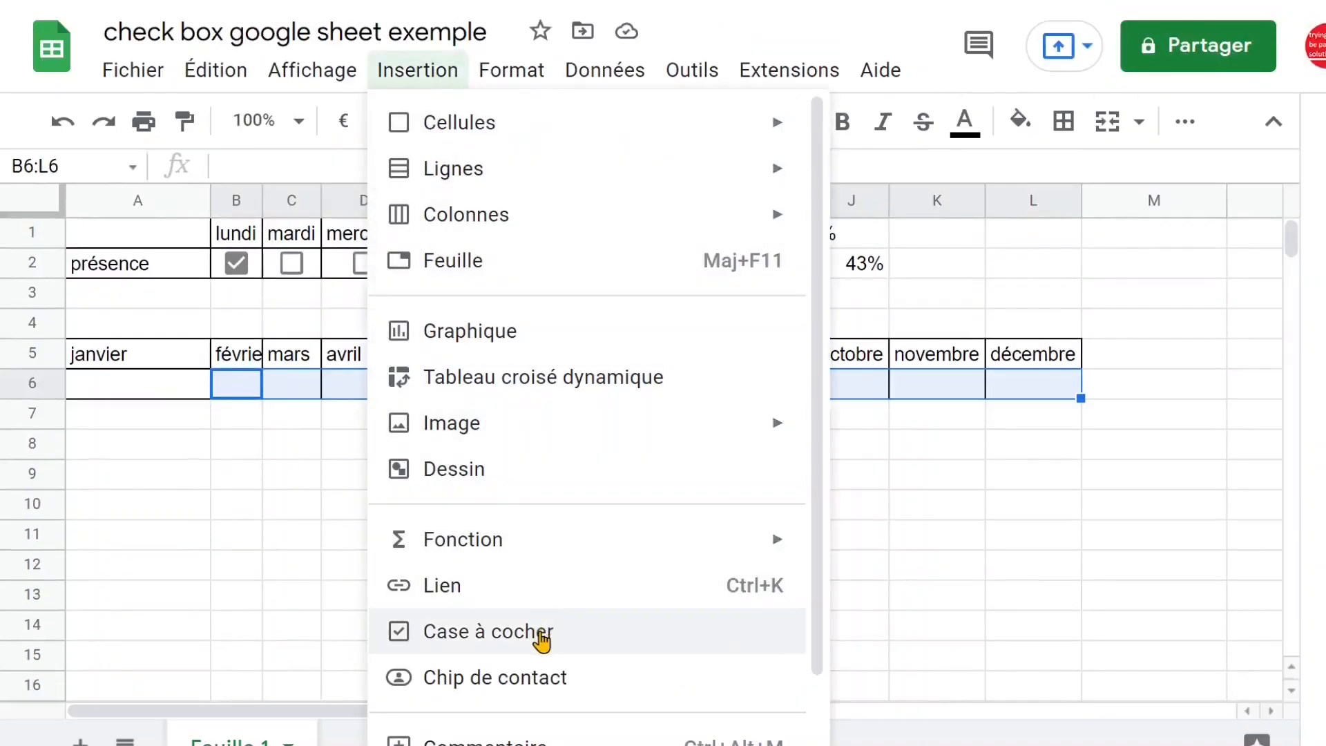
pyautogui.click(542, 634)
pyautogui.click(665, 503)
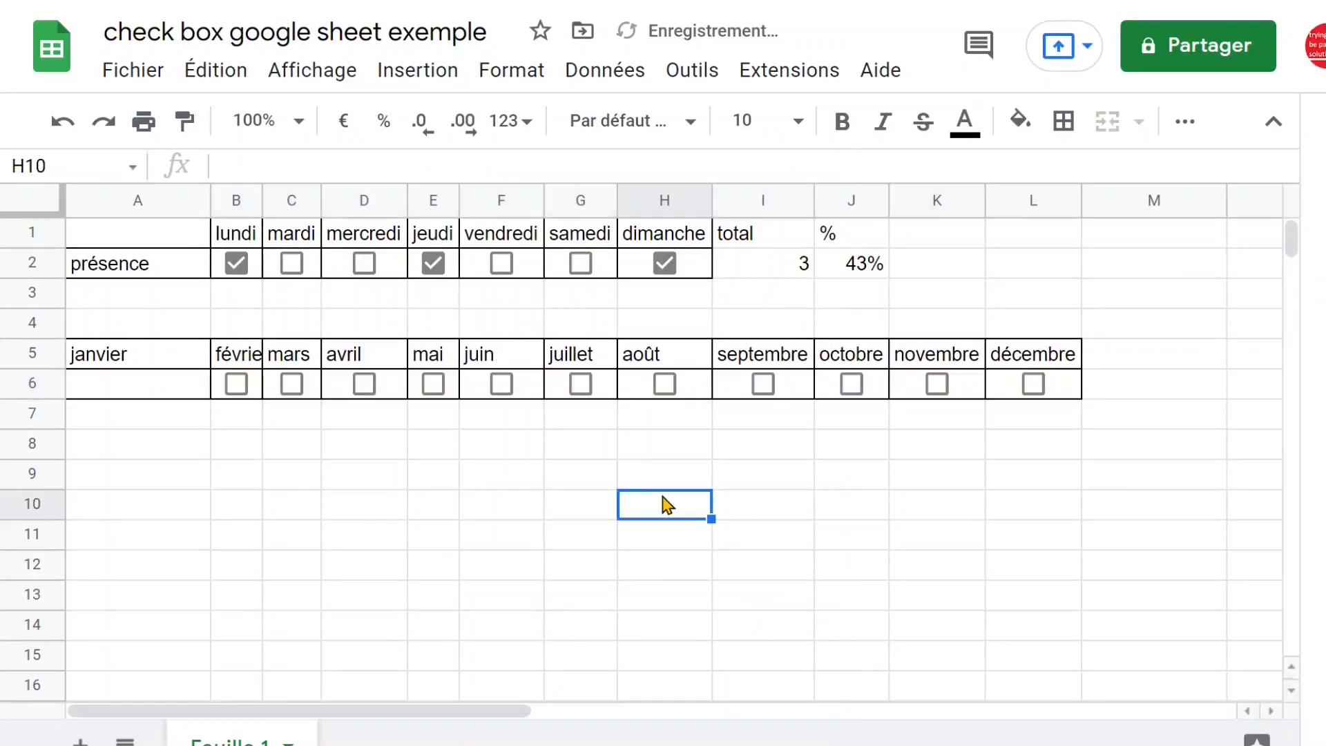
pyautogui.click(1275, 127)
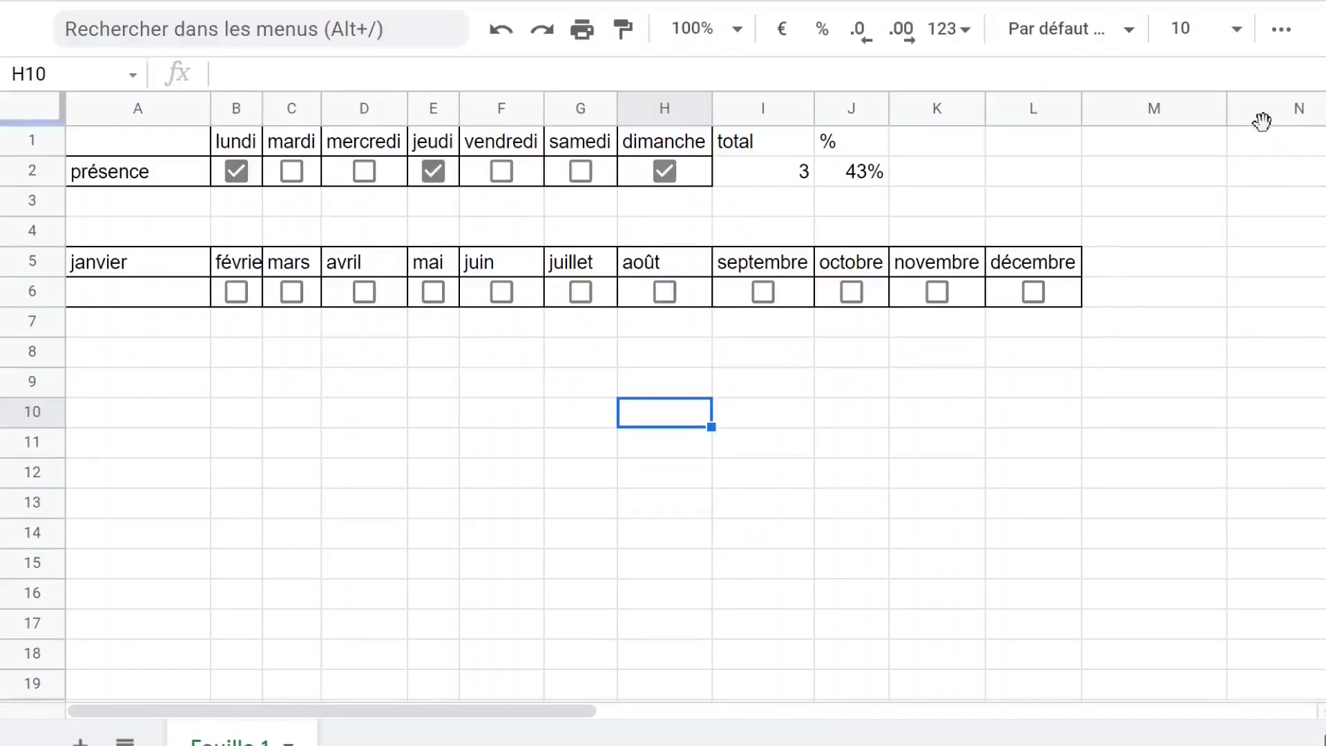
# Try to count the ticked month checkboxes in M6 with the formula =nb.si(B6:L6,"true")
pyautogui.click(1127, 304)
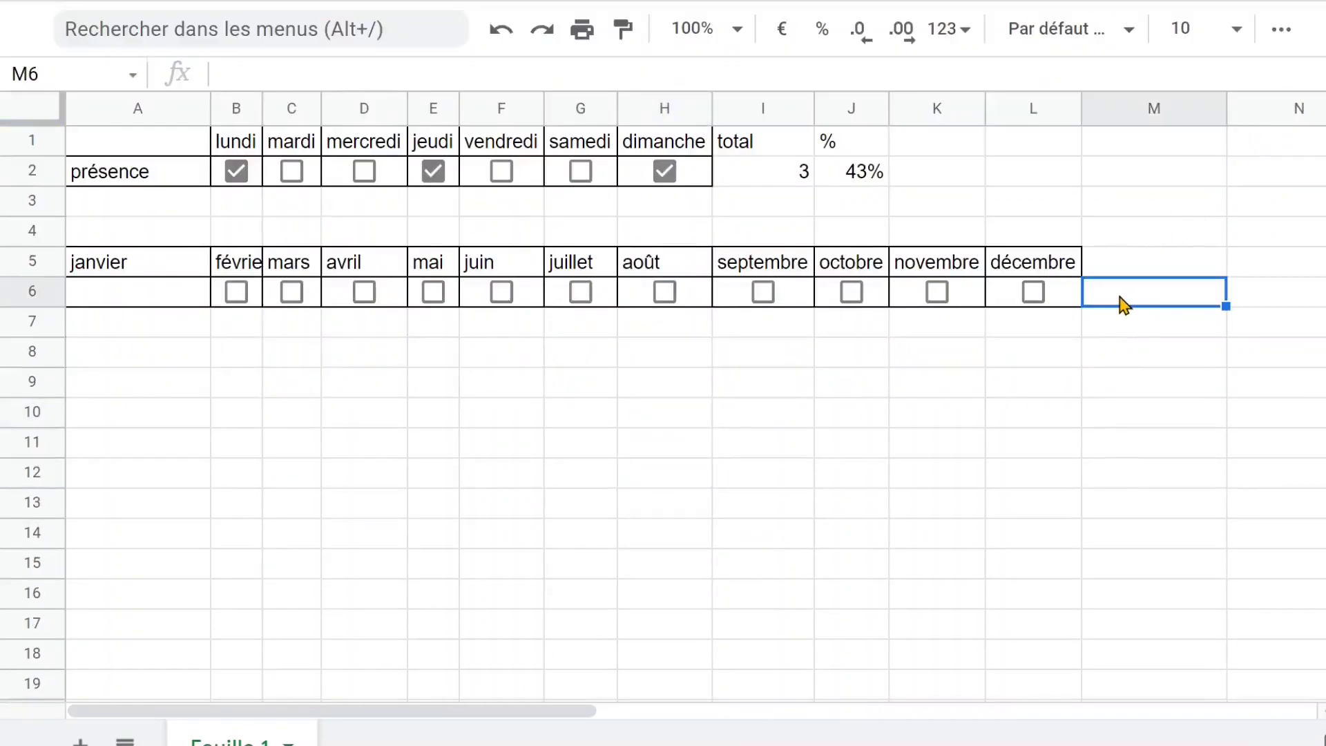
pyautogui.doubleClick(710, 108)
pyautogui.write('=')
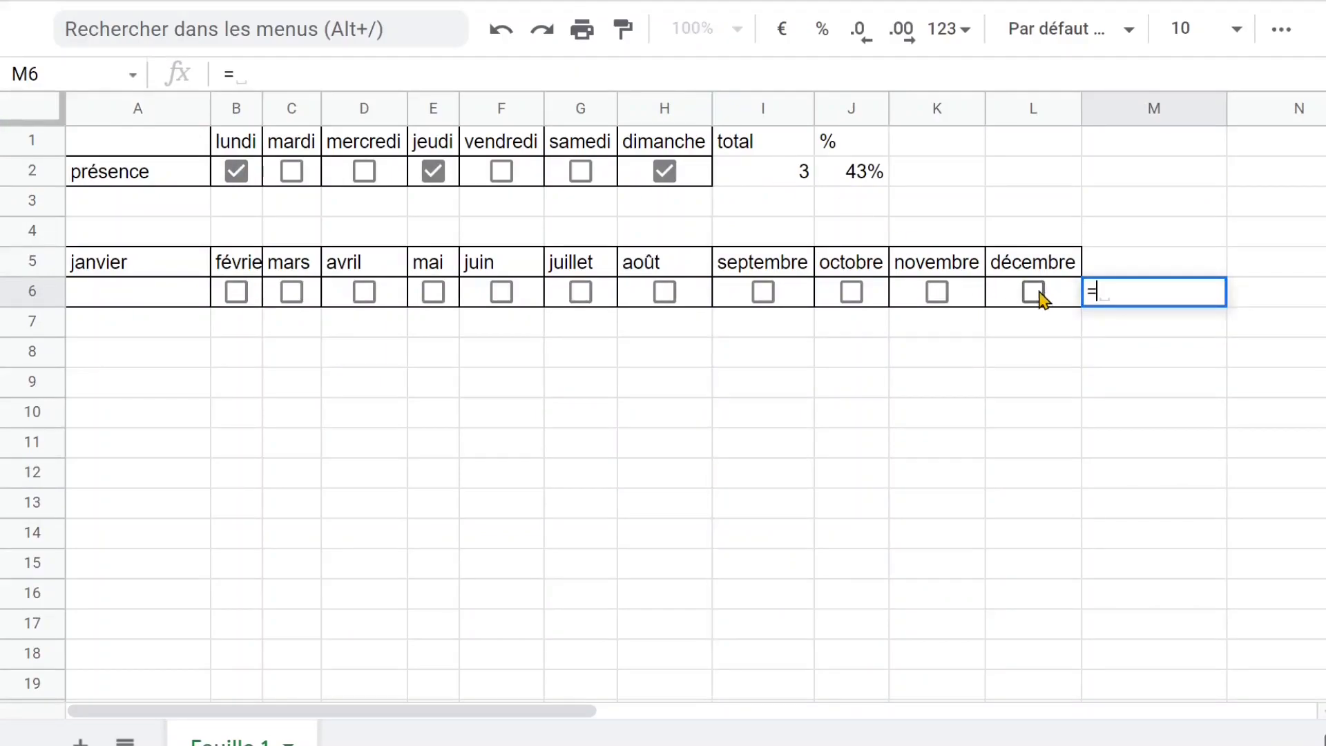
pyautogui.write('nb.si(')
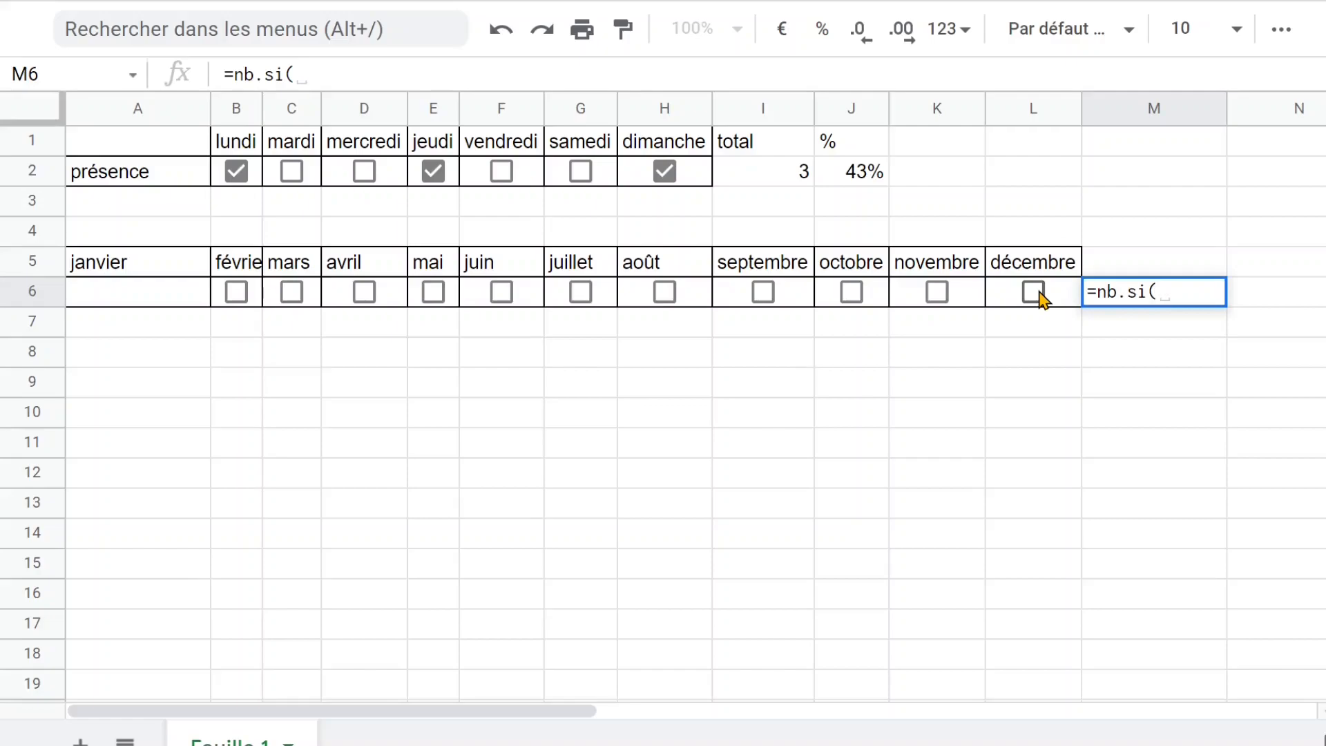
pyautogui.click(237, 297)
pyautogui.moveTo(237, 299); pyautogui.dragTo(1039, 301)
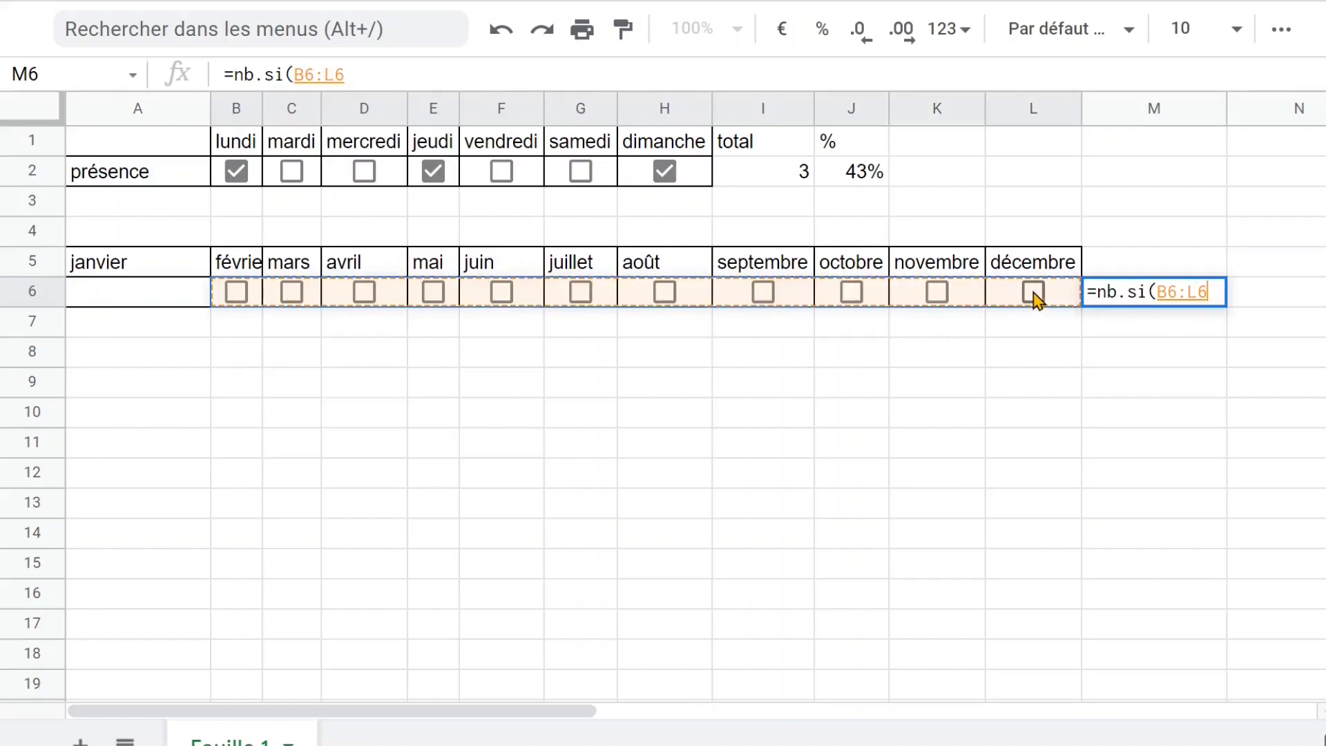
pyautogui.write(',')
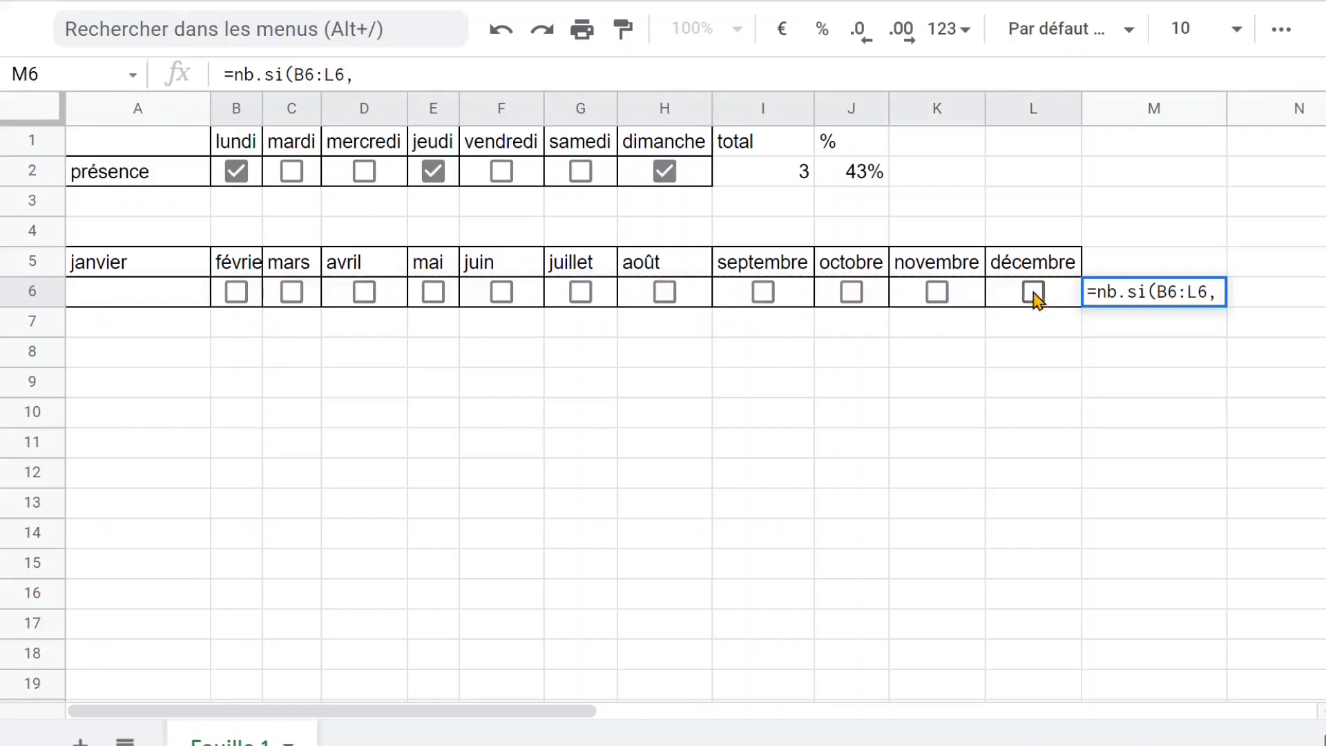
pyautogui.write('"true"')
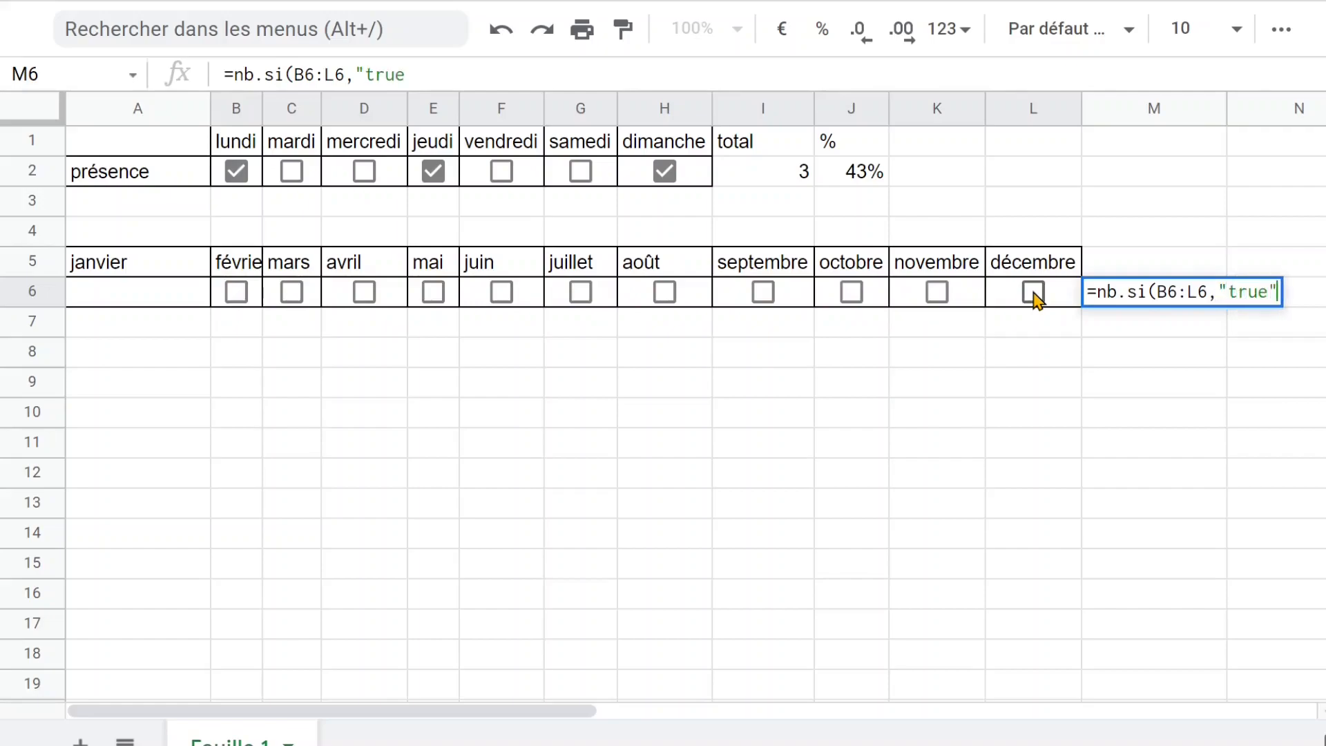
pyautogui.write(')')
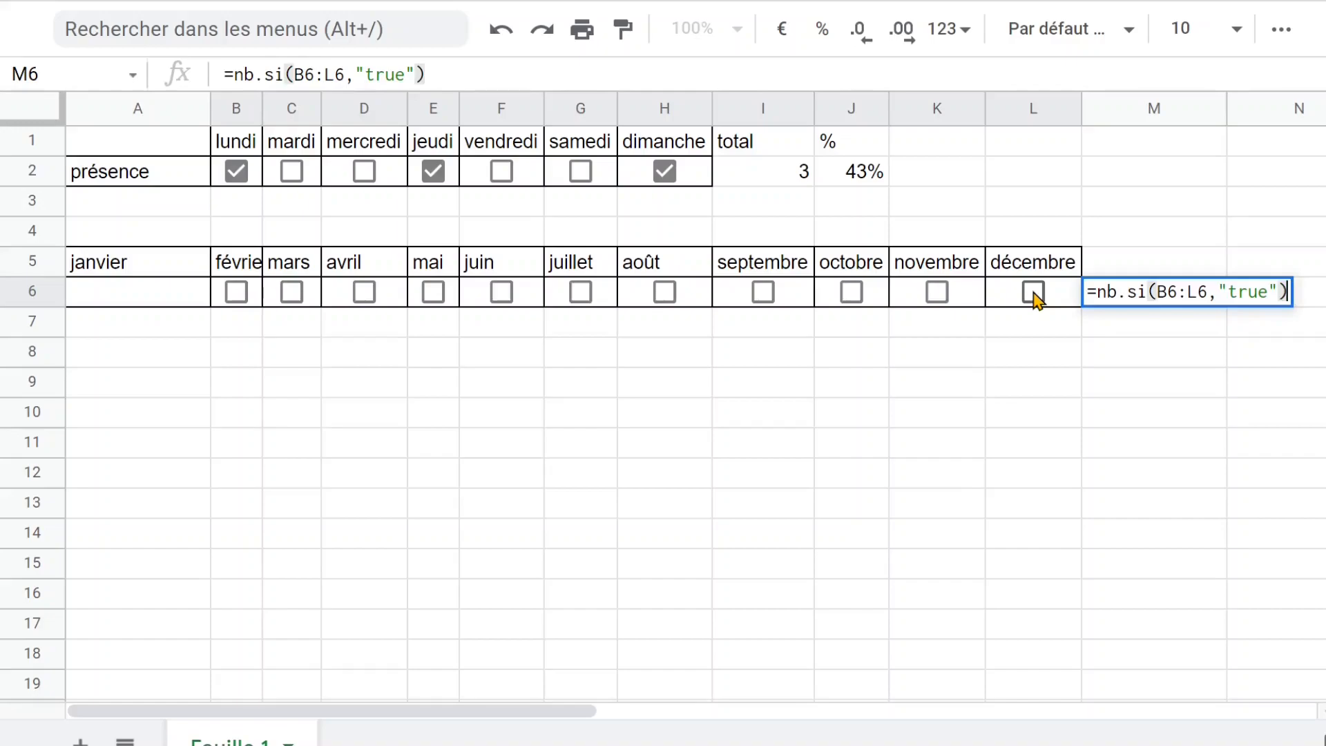
pyautogui.press('Return')
pyautogui.click(1151, 287)
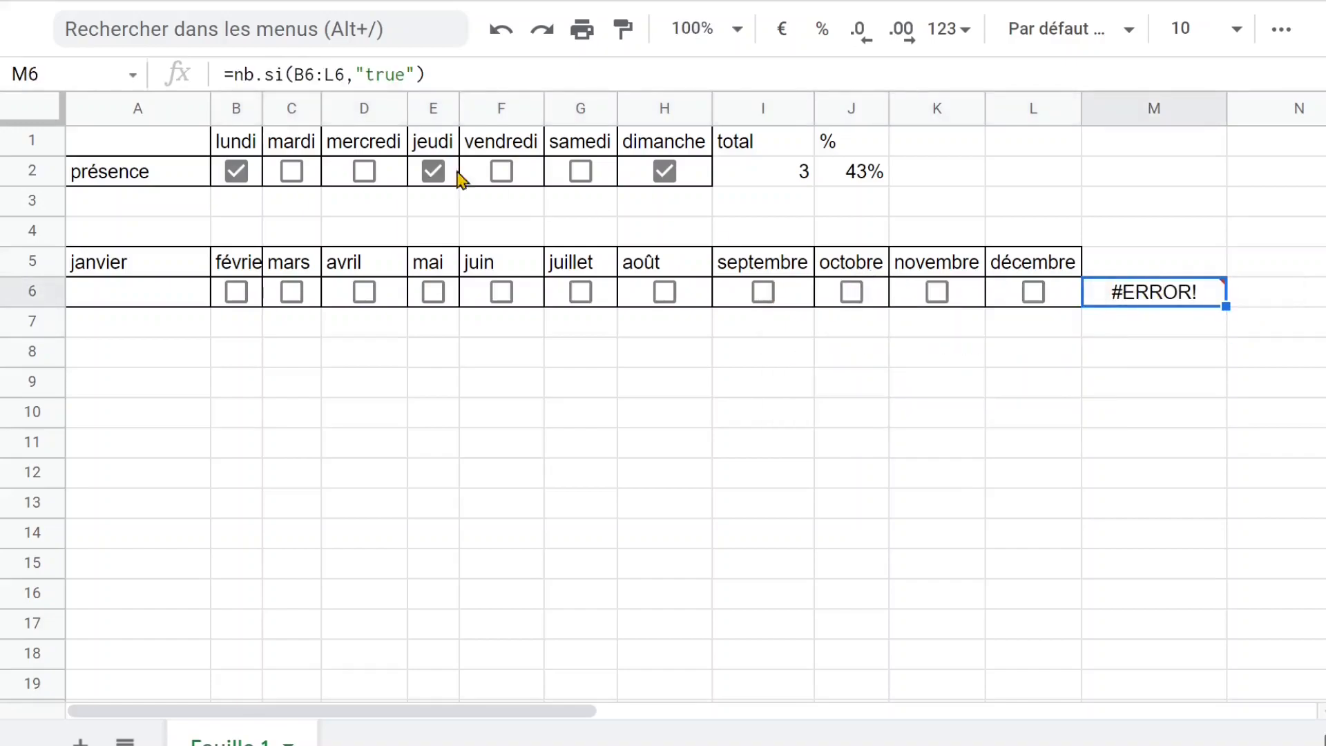
# Clear the nb.si formula from M6
pyautogui.click(243, 75)
pyautogui.press('BackSpace')
pyautogui.press('Delete')
pyautogui.press('Delete')
pyautogui.press('Delete')
pyautogui.press('Delete')
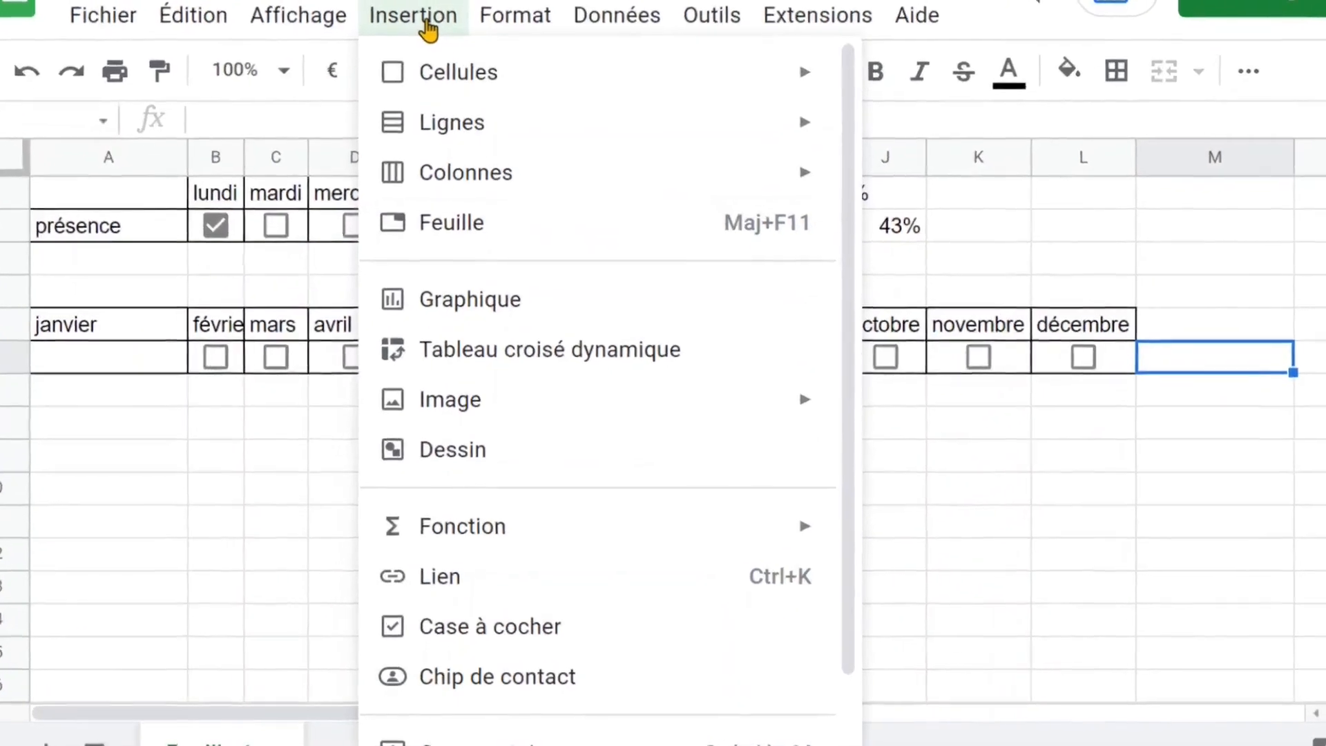
# Insert the COUNTIF function in M6 to count the ticked month checkboxes: =COUNTIF(B6:L6;"true")
pyautogui.moveTo(519, 492)
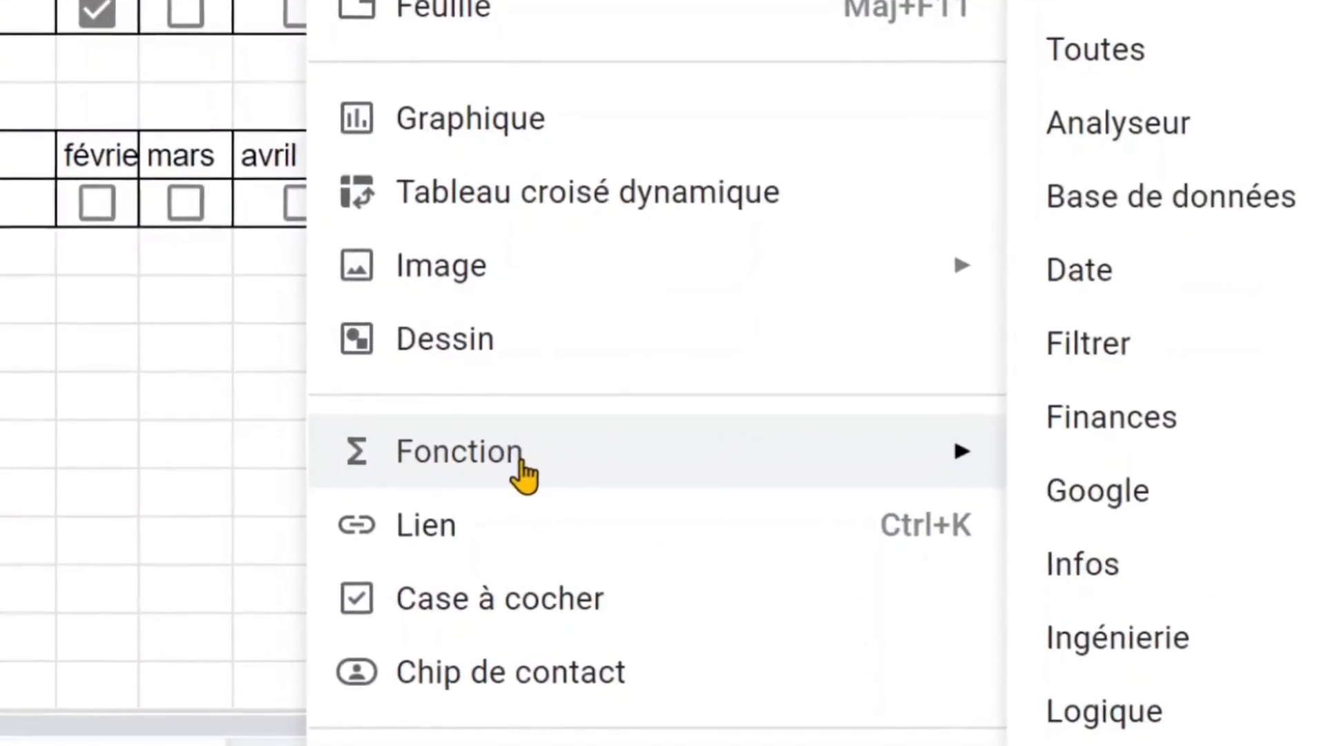
pyautogui.moveTo(1148, 430)
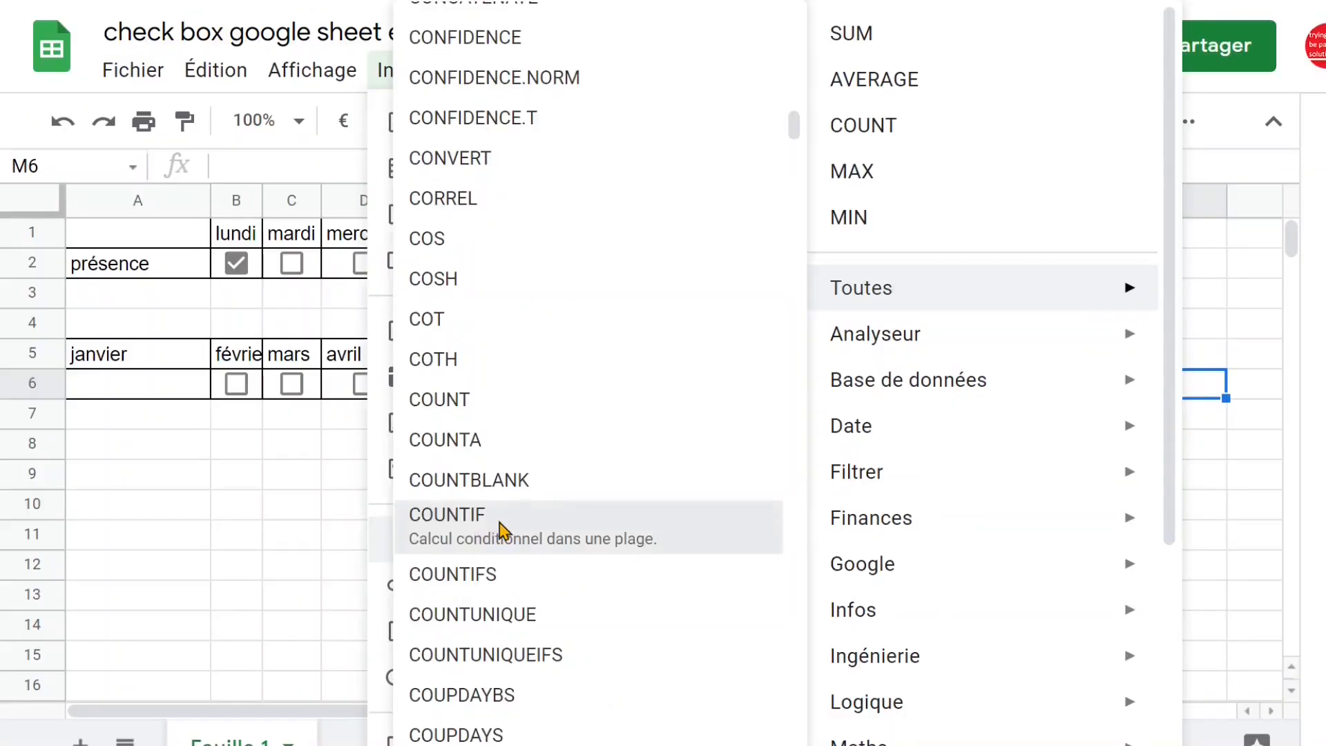
pyautogui.click(529, 399)
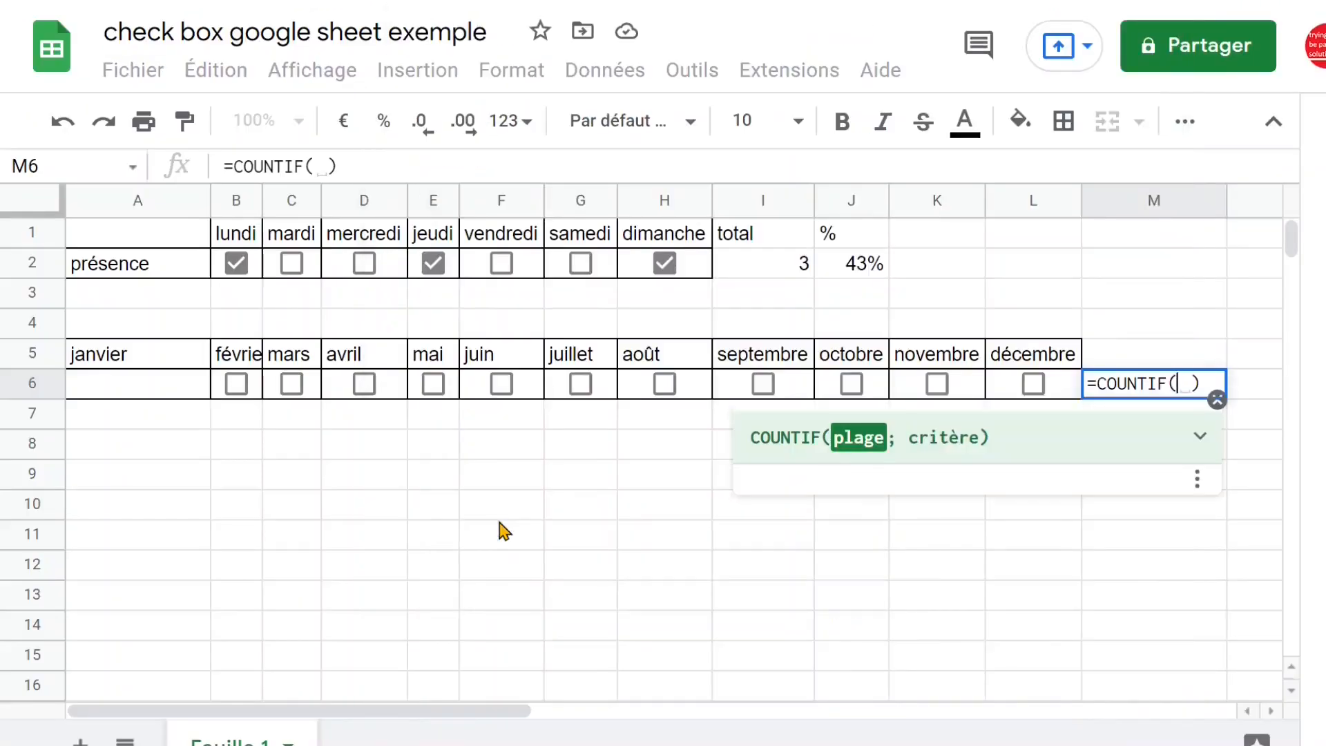
pyautogui.click(1031, 393)
pyautogui.moveTo(1030, 392); pyautogui.dragTo(257, 405)
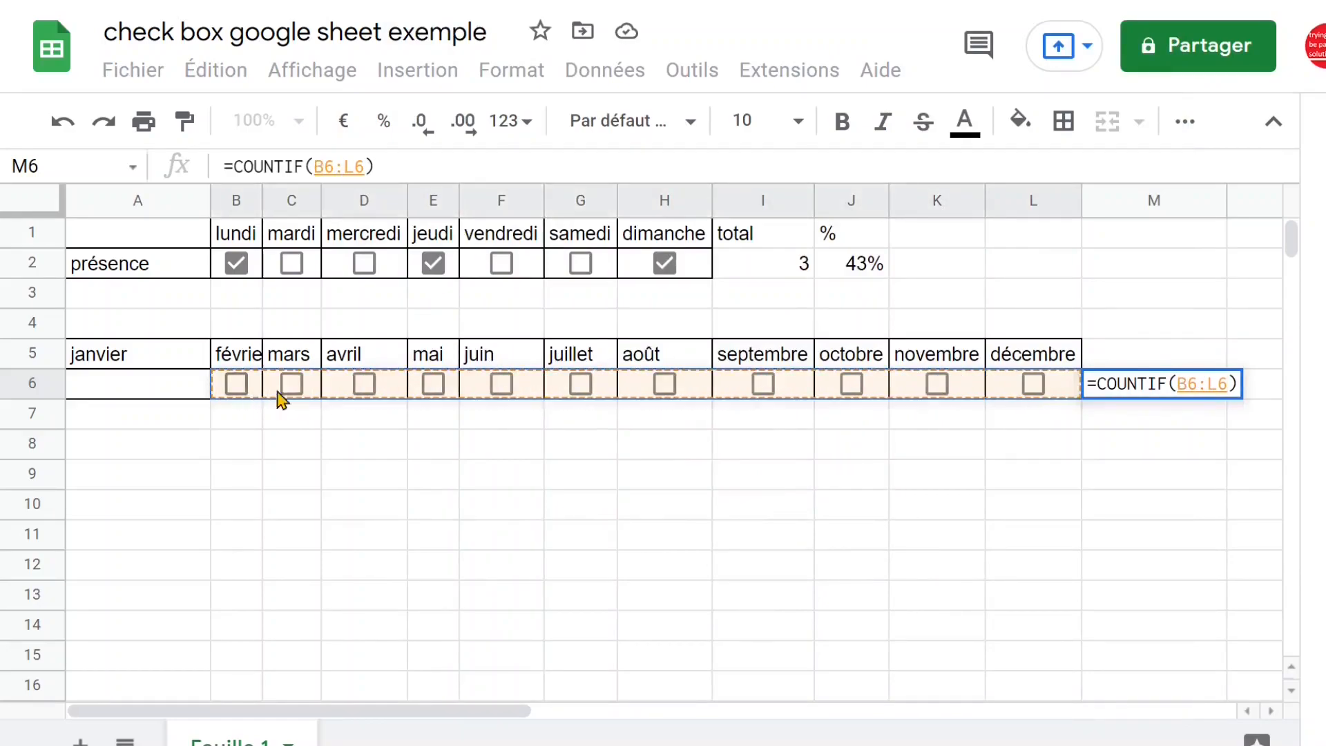
pyautogui.click(367, 164)
pyautogui.write(';"true"')
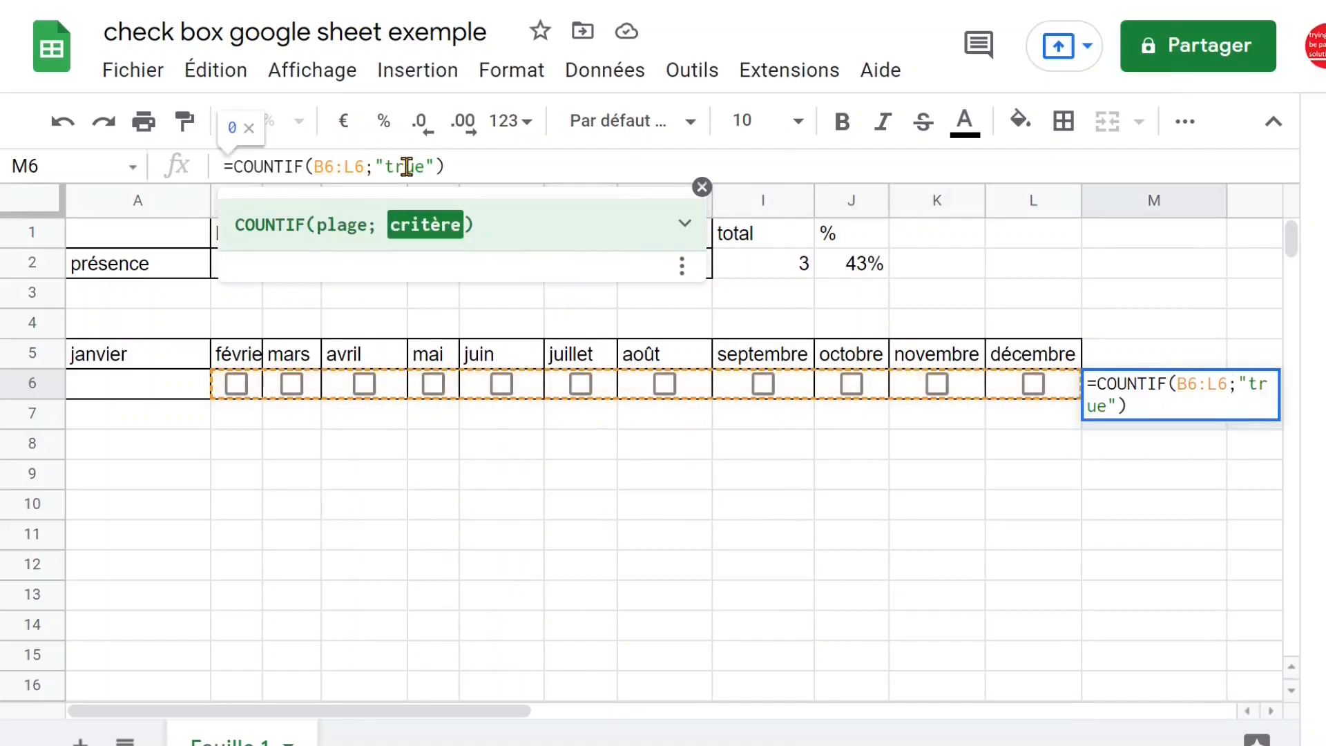
pyautogui.click(482, 166)
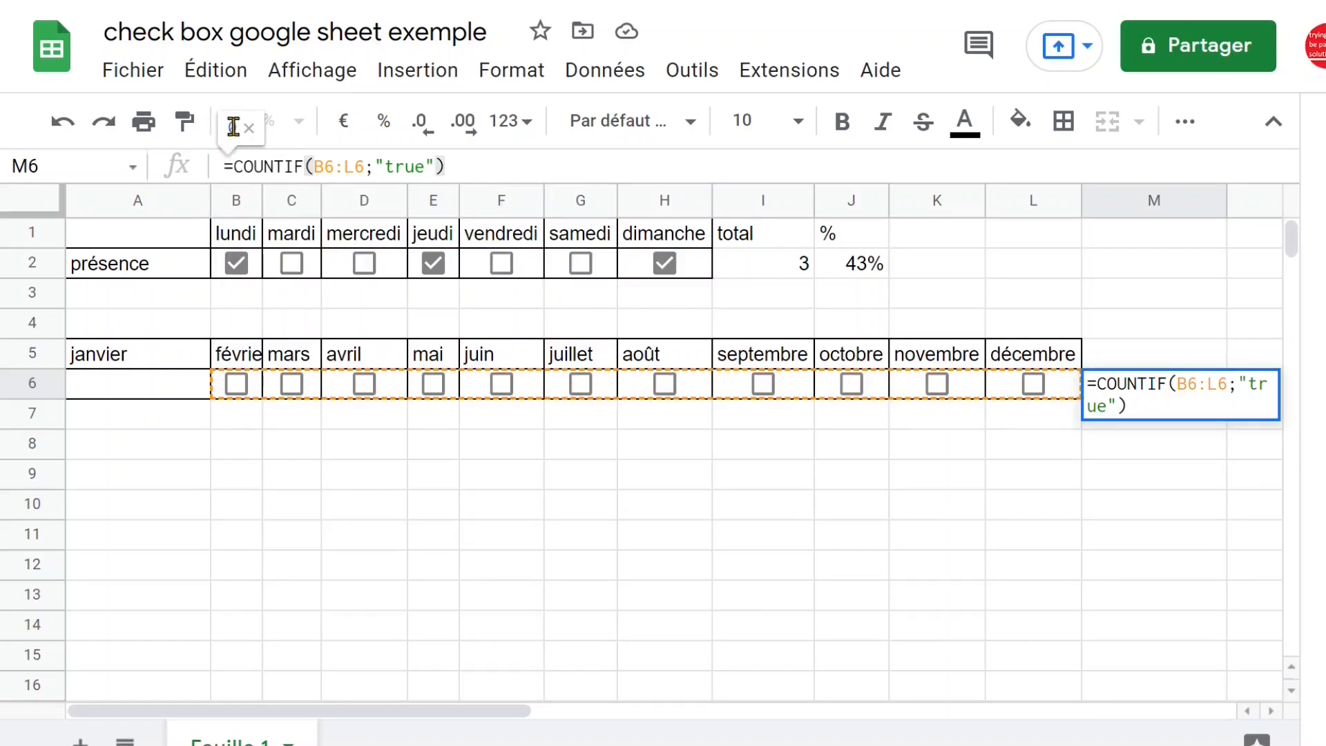
pyautogui.press('Return')
# Tick the checkboxes under février, mars, mai, juillet, septembre, octobre, novembre and décembre in row 6
pyautogui.click(238, 386)
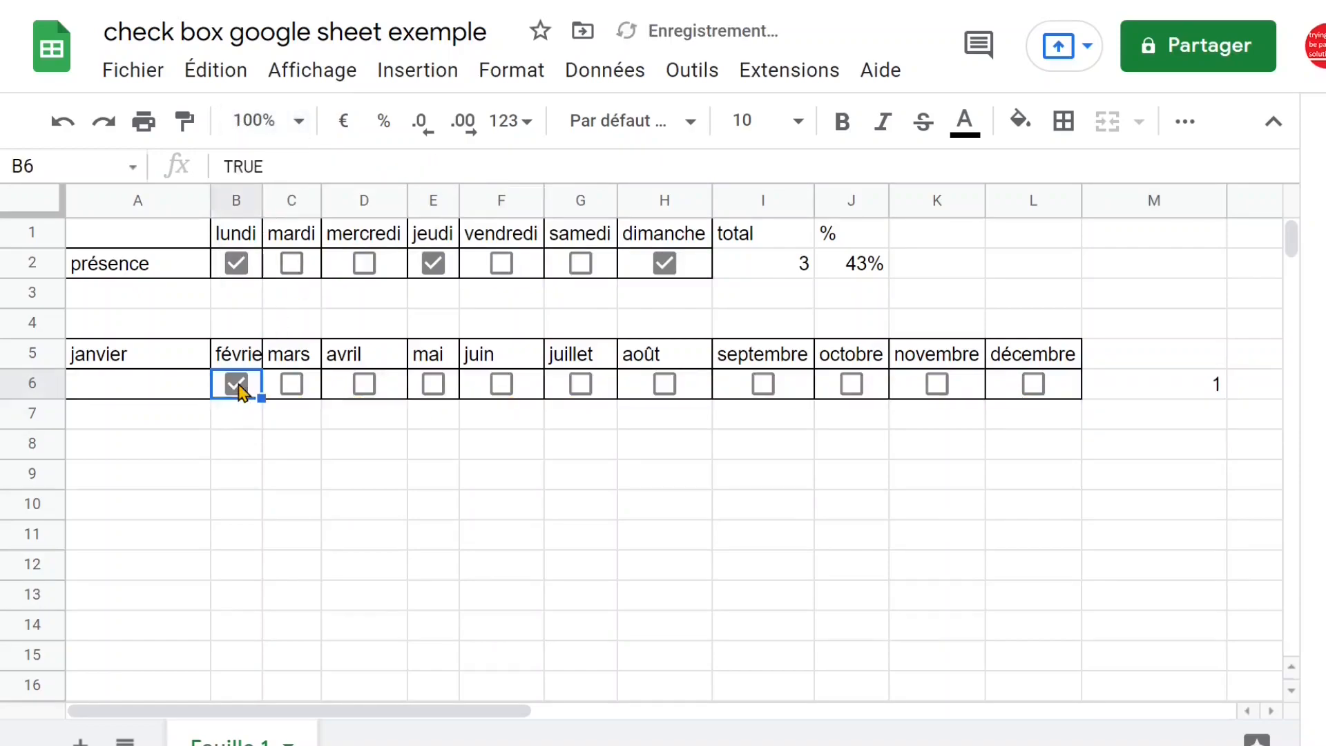
pyautogui.click(295, 389)
pyautogui.click(440, 388)
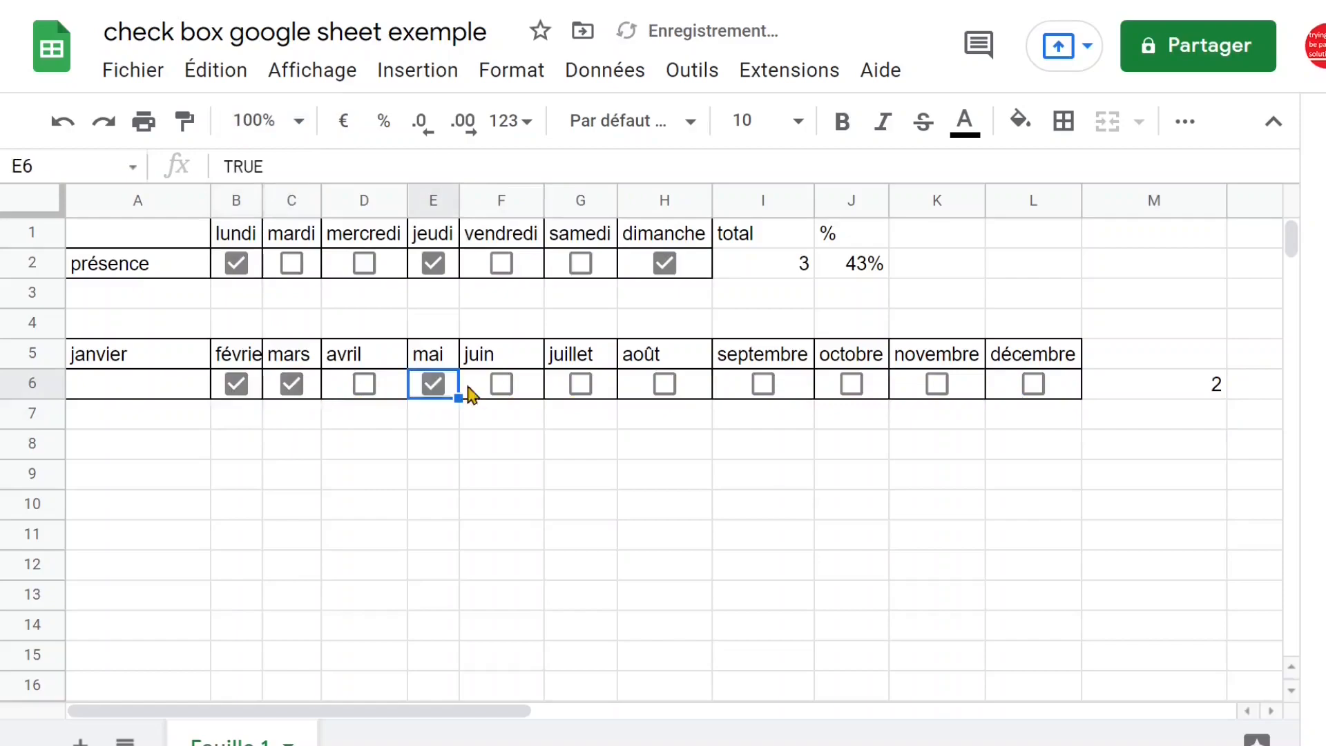
pyautogui.click(580, 387)
pyautogui.click(763, 388)
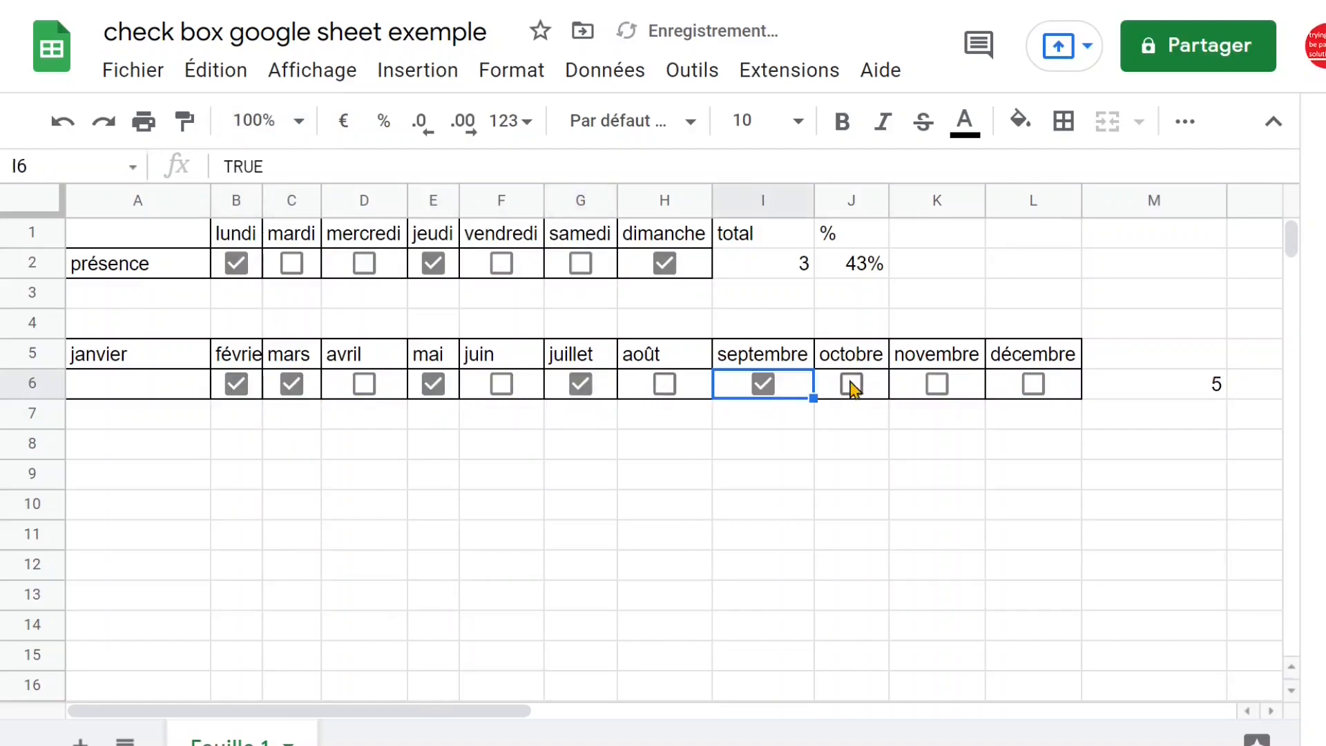
pyautogui.click(853, 387)
pyautogui.click(941, 388)
pyautogui.click(1032, 391)
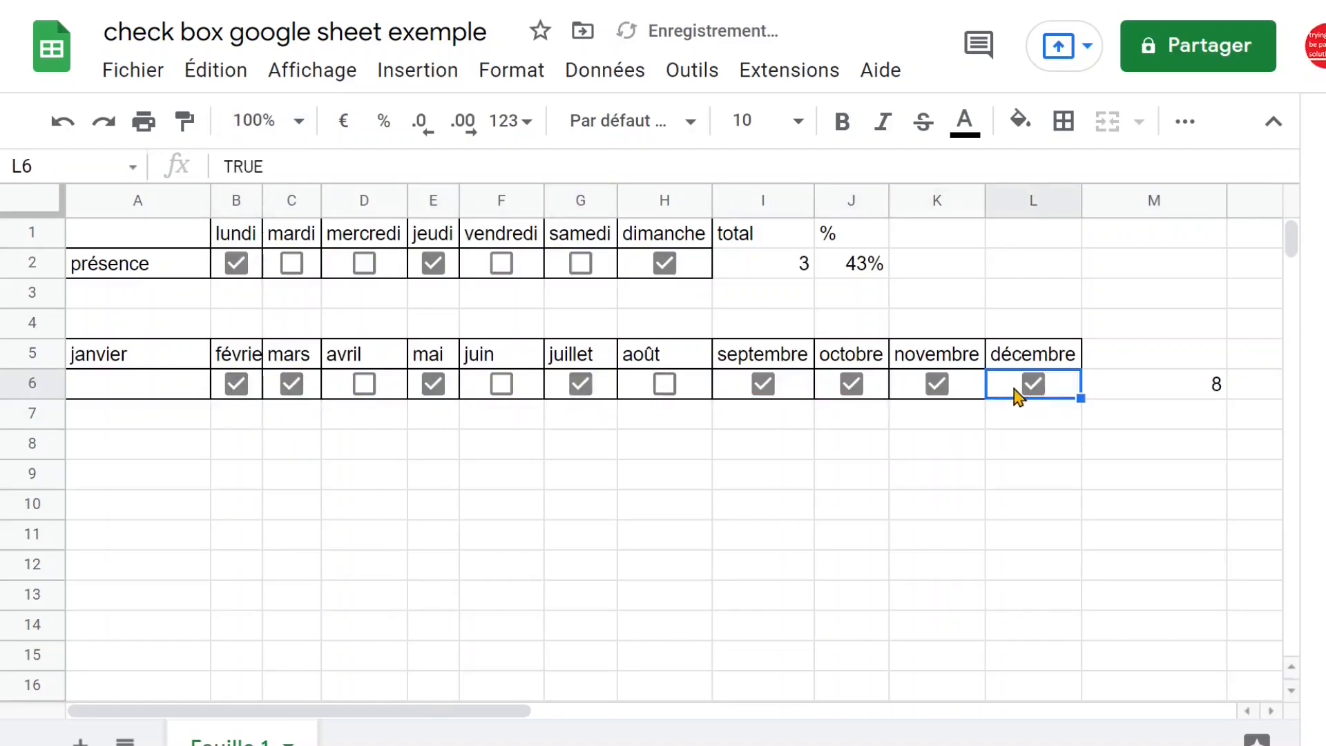
# Examine the COUNTIF formula in M6 and the weekly total in I2
pyautogui.click(1202, 392)
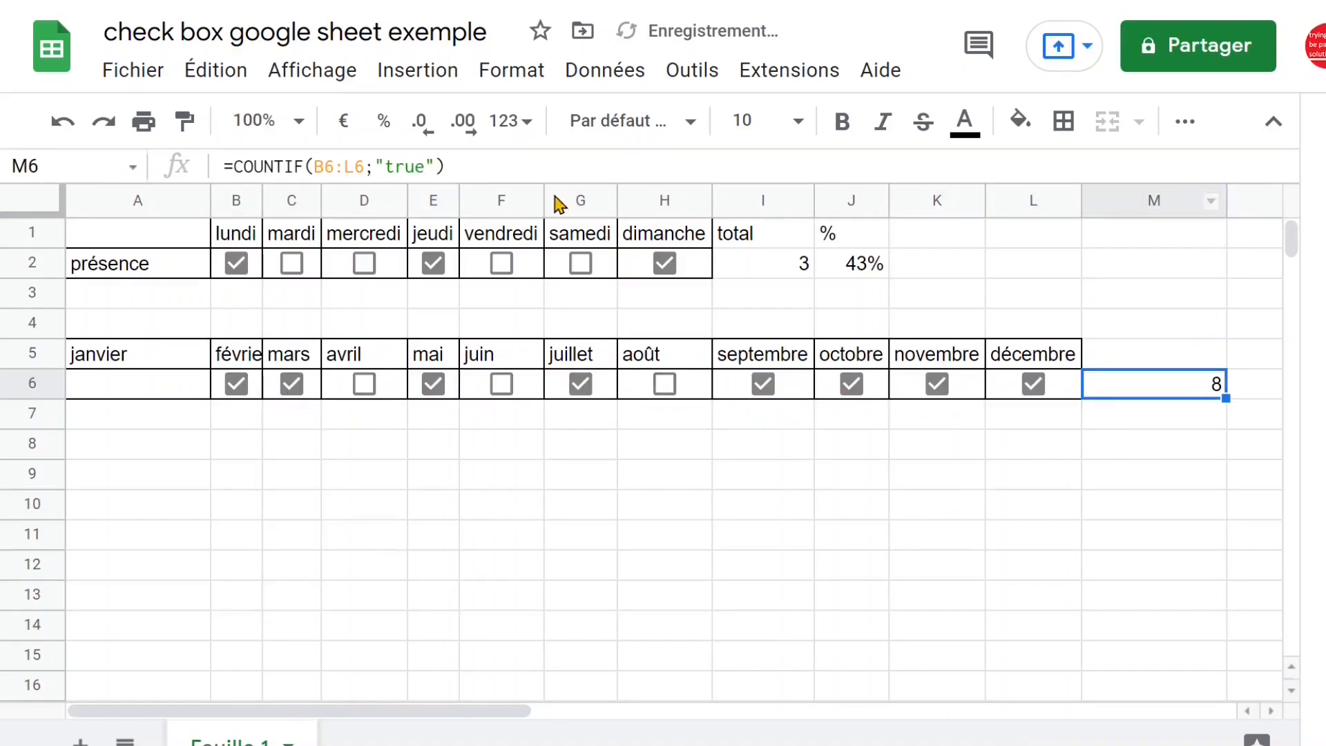
pyautogui.moveTo(446, 166); pyautogui.dragTo(218, 167)
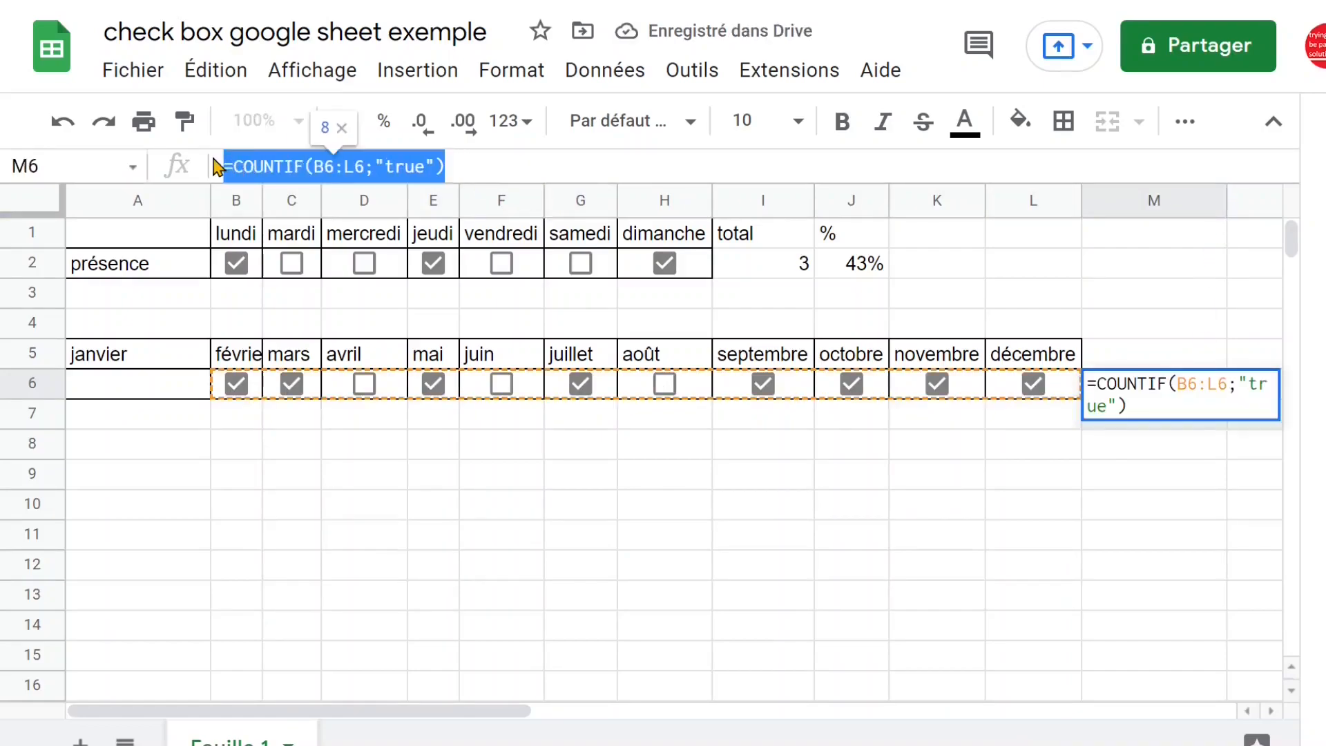
pyautogui.press('Escape')
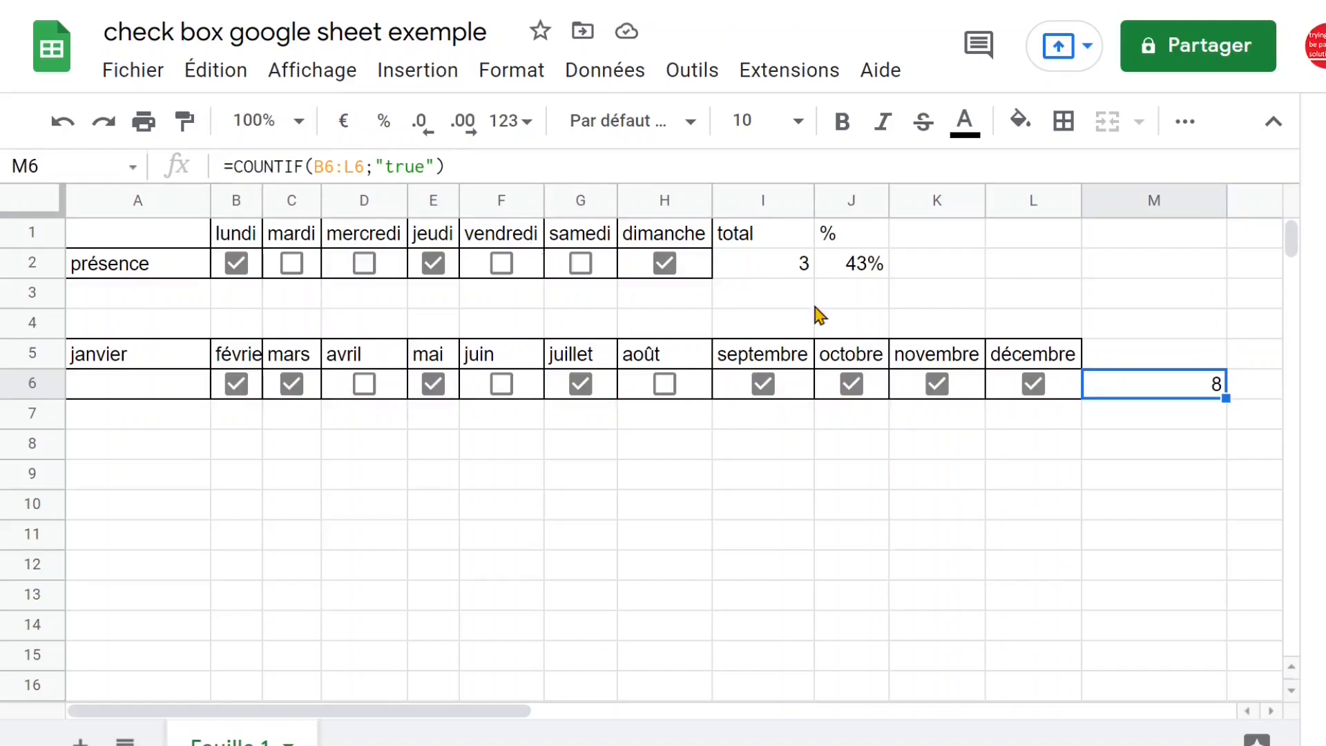
pyautogui.click(783, 262)
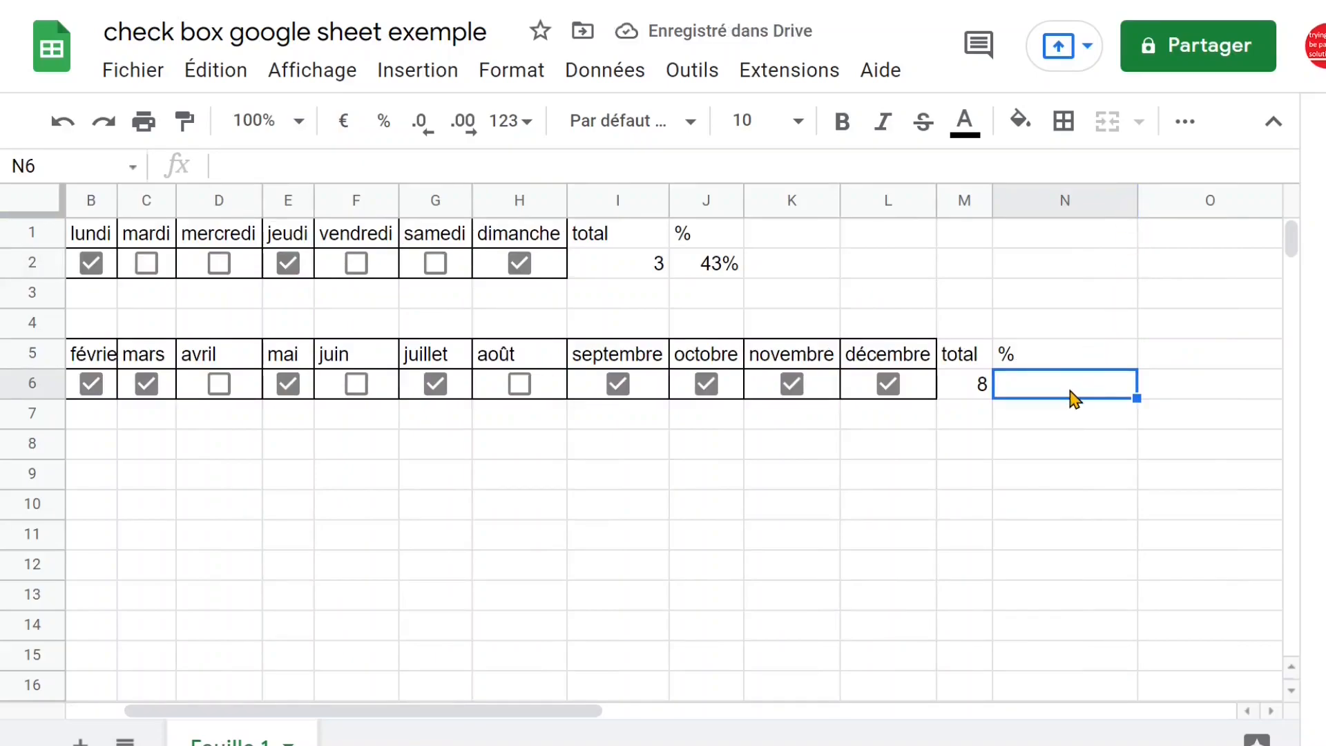
# Begin the month table's percentage formula in N6 with =COUNTIF(B6:L6;"true")
pyautogui.write('=')
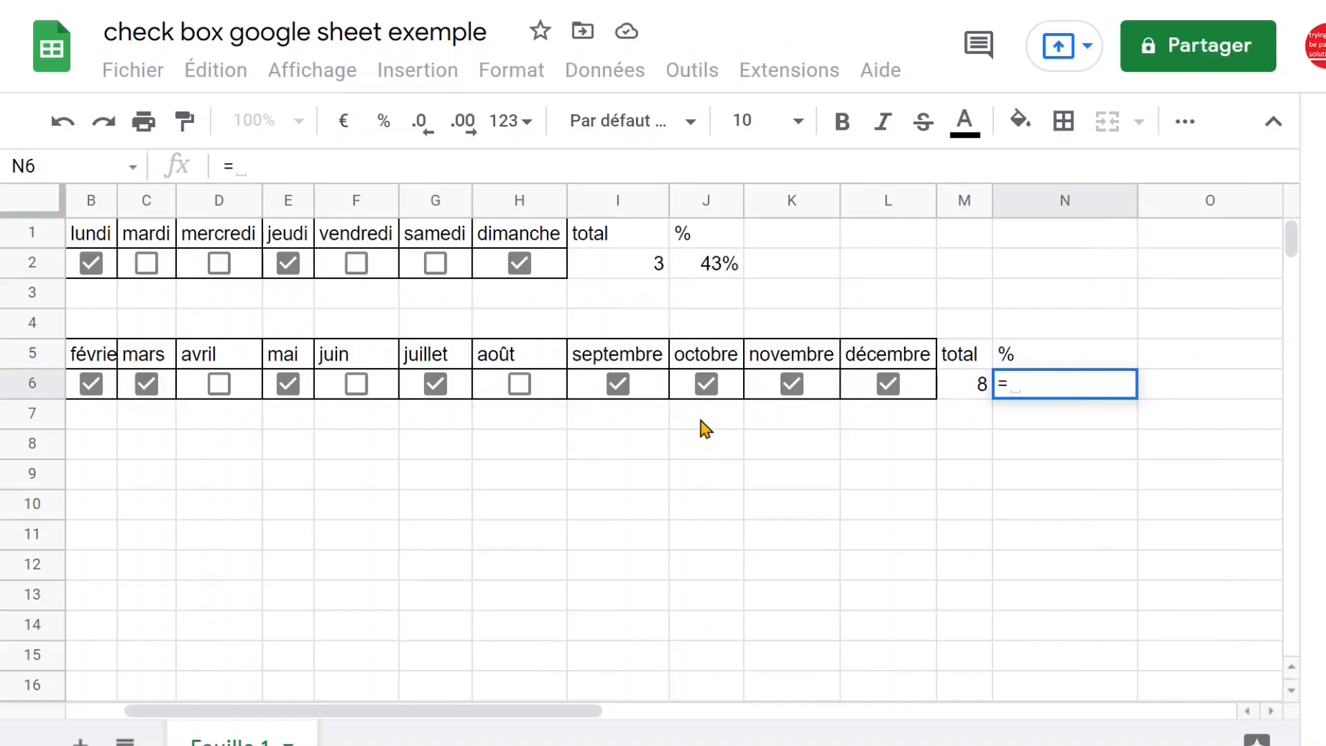
pyautogui.write('counti')
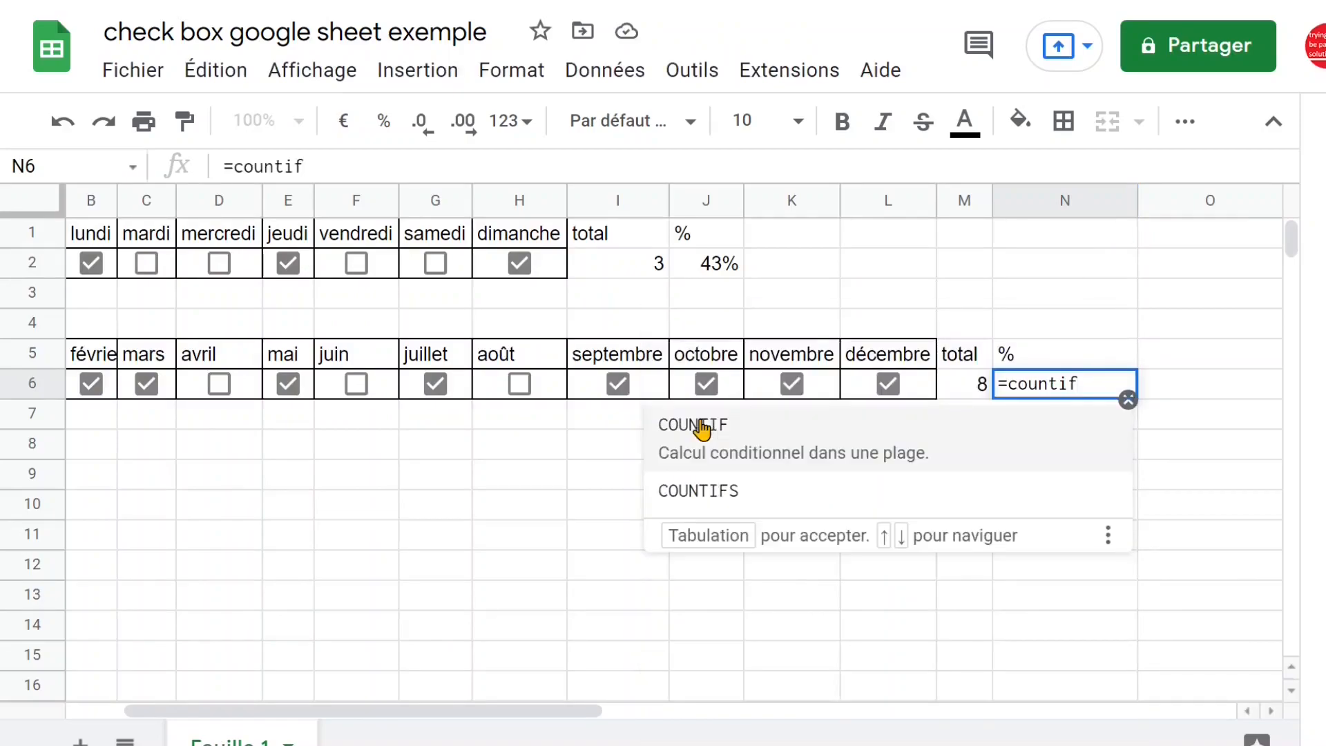
pyautogui.write('f')
pyautogui.click(702, 430)
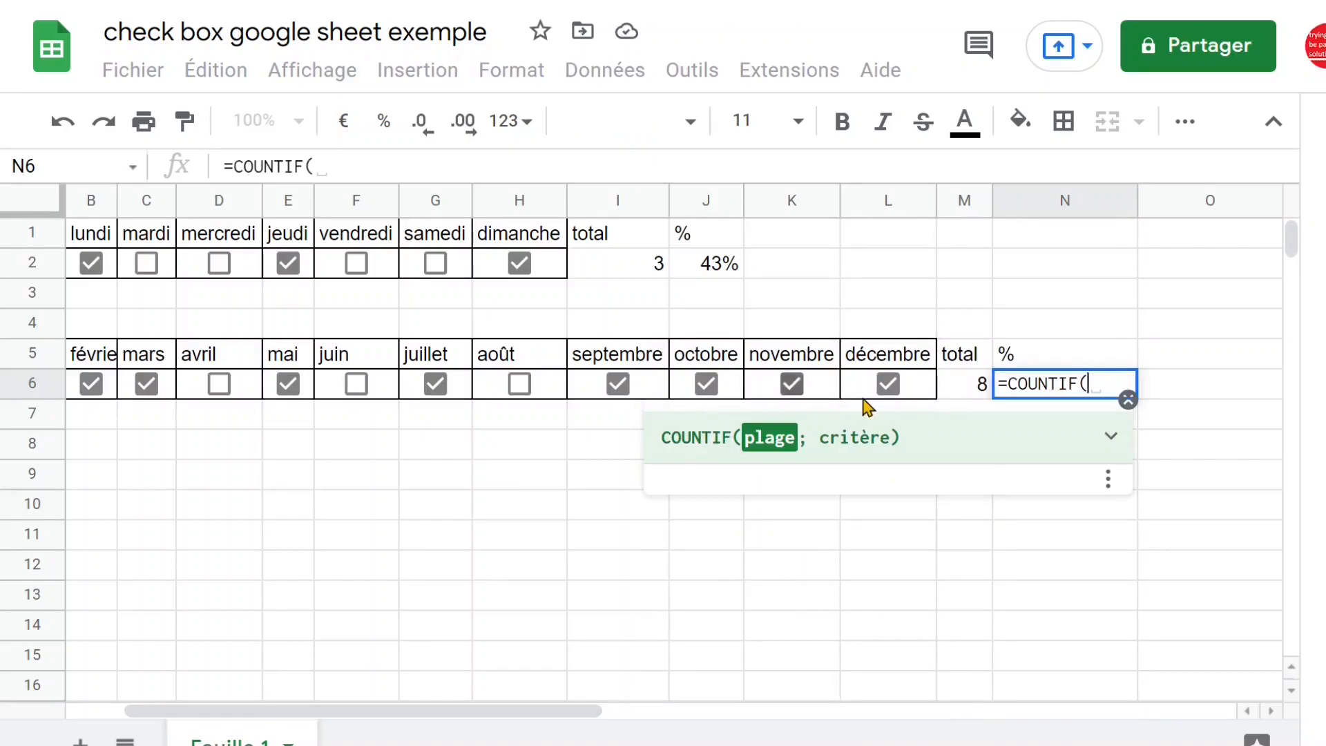
pyautogui.click(921, 393)
pyautogui.moveTo(817, 395); pyautogui.dragTo(235, 388)
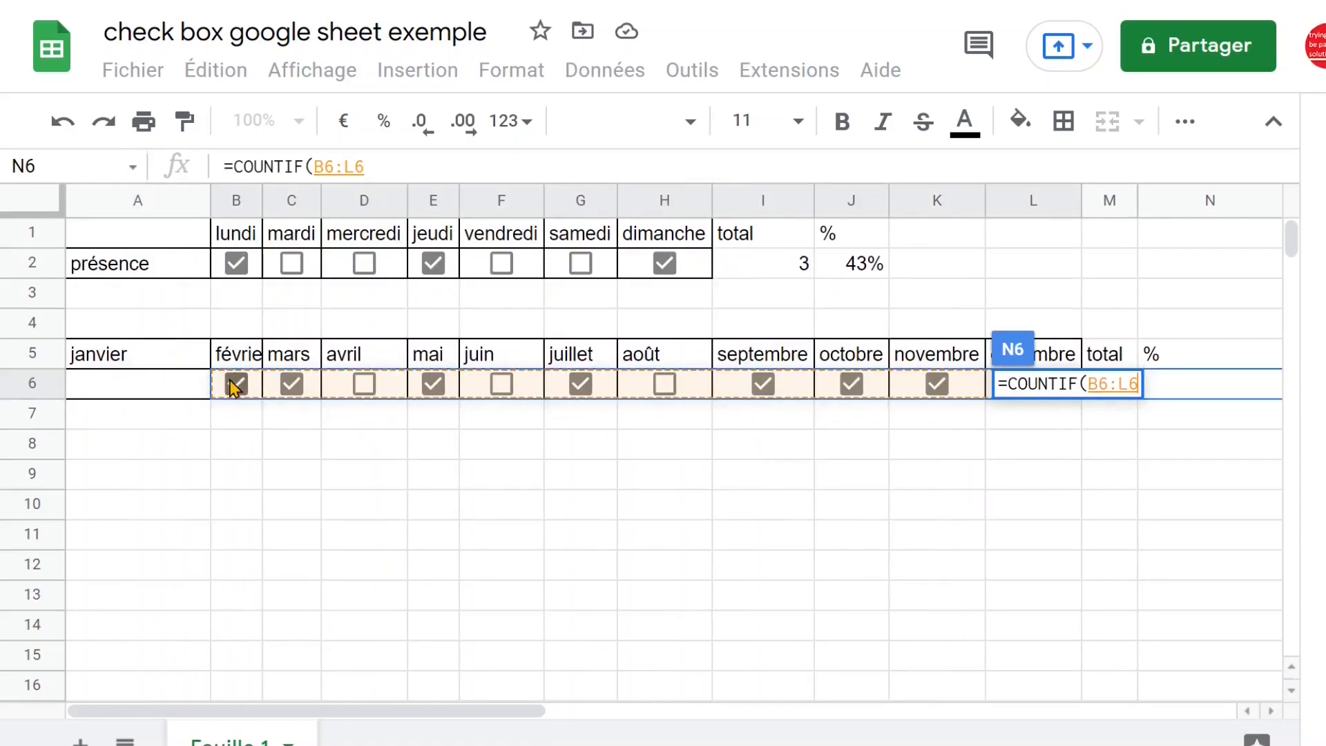
pyautogui.click(367, 166)
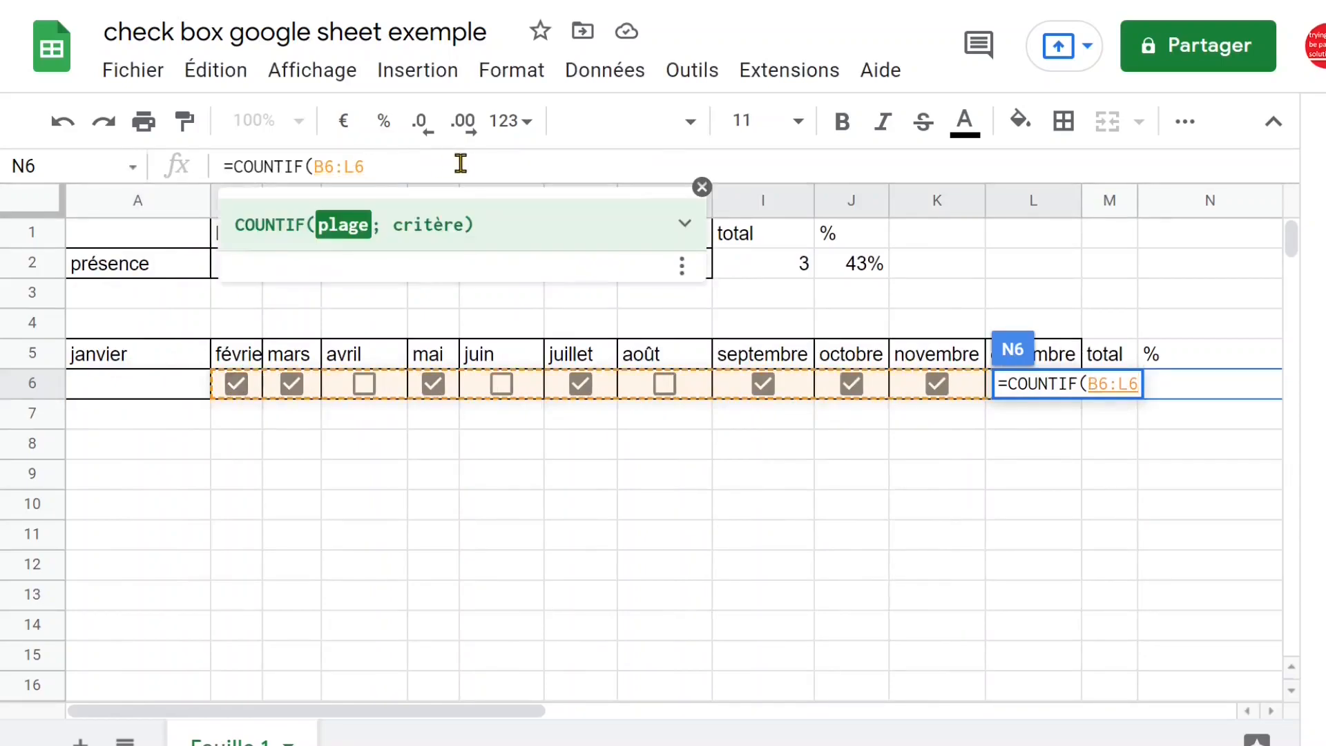
pyautogui.write(';')
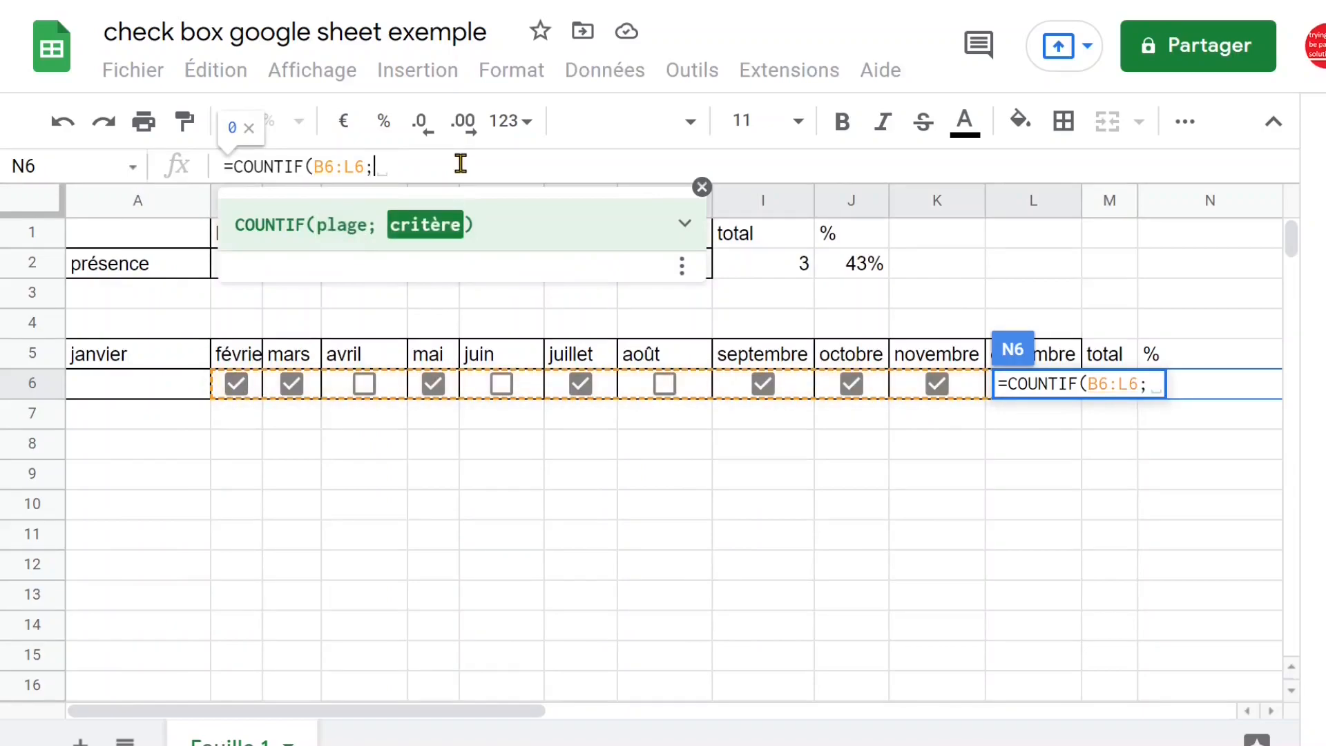
pyautogui.write('"true"')
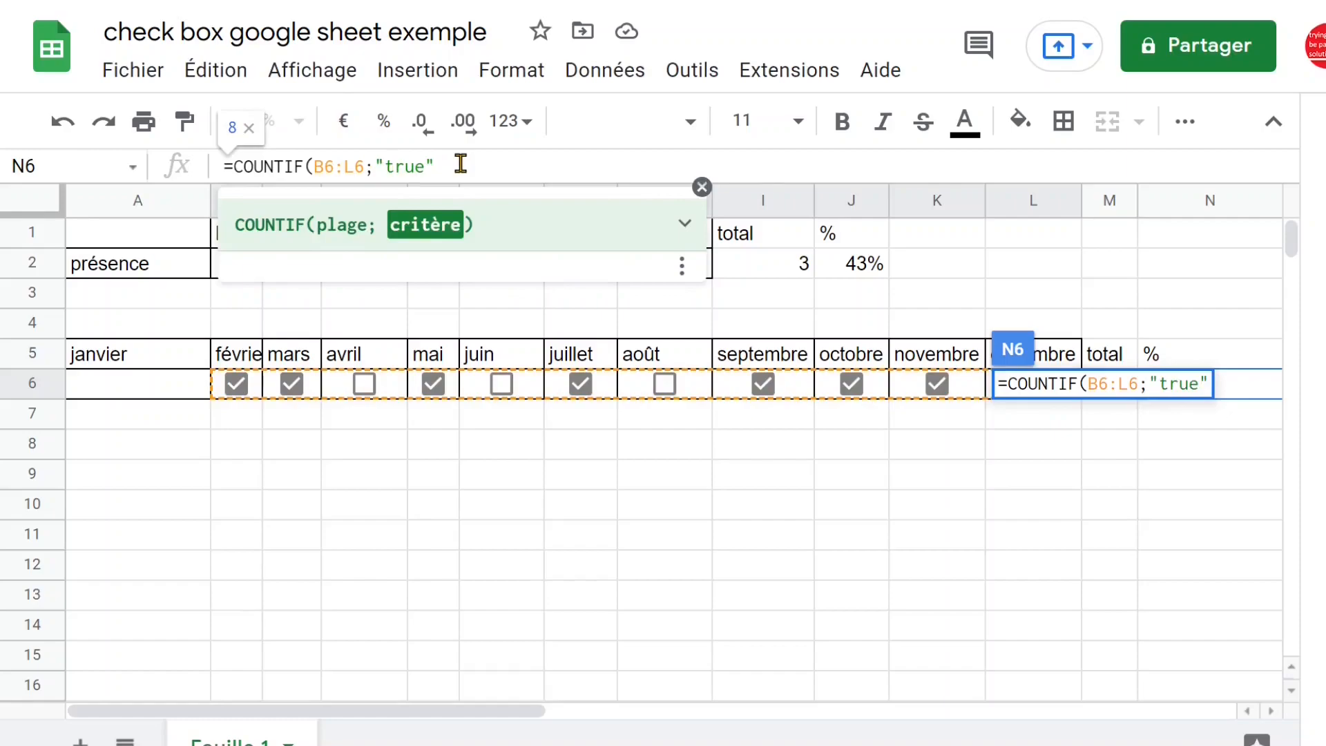
pyautogui.write(')')
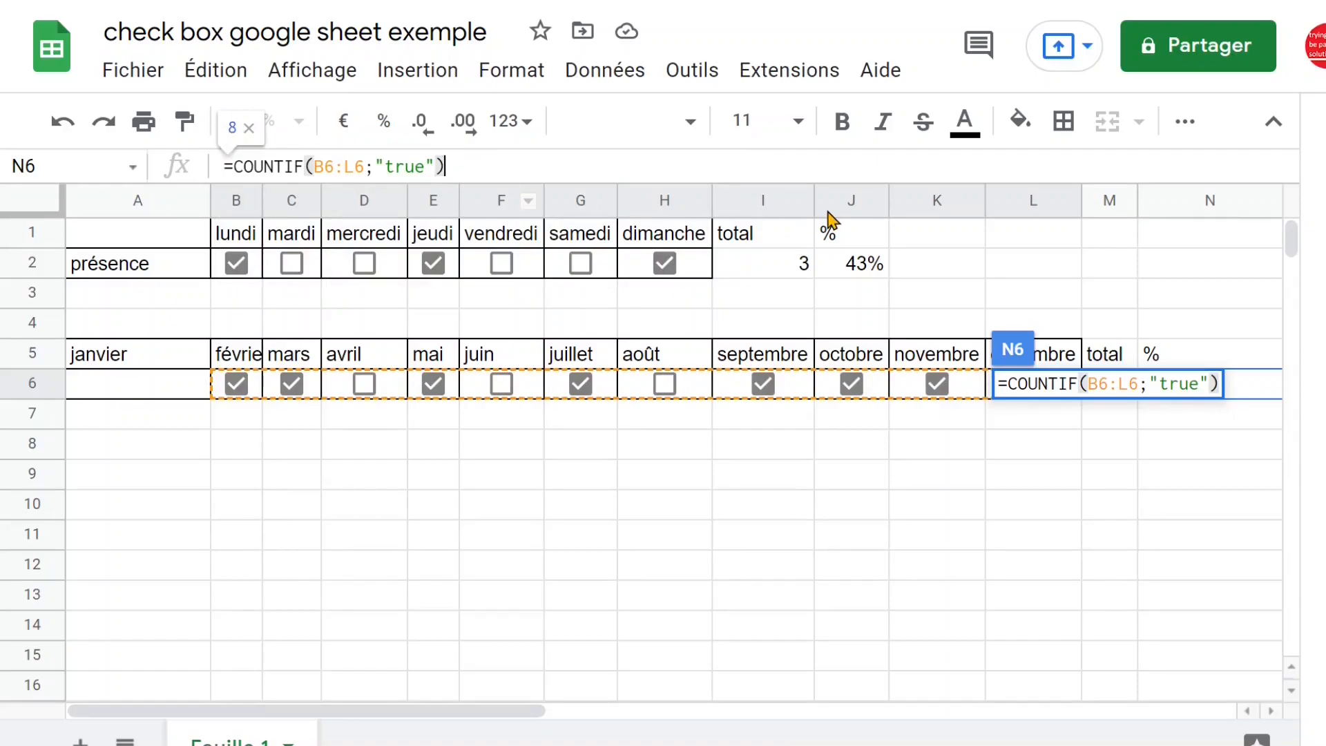
# Divide the count in N6 by nbval($B$5:$L$5), with the month header range absolute, and enter the formula
pyautogui.write('/nbval(B5:L5')
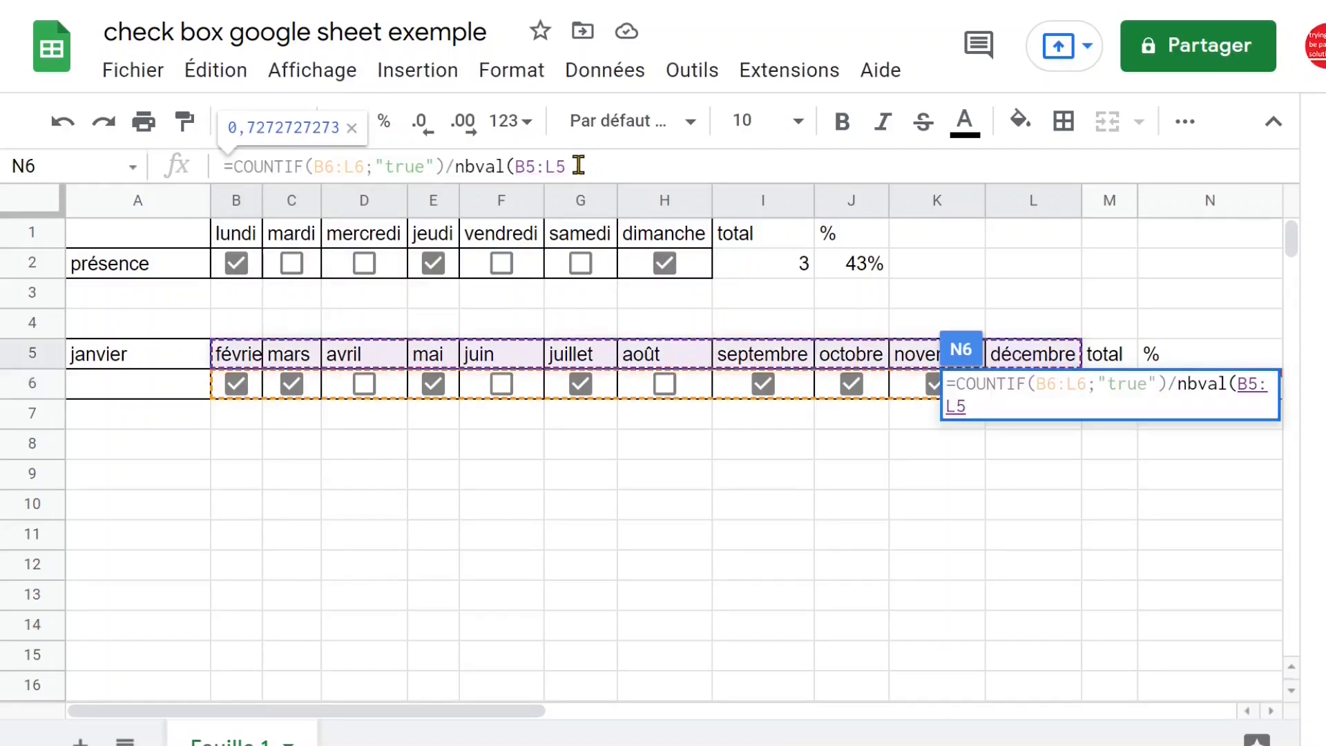
pyautogui.press('F4')
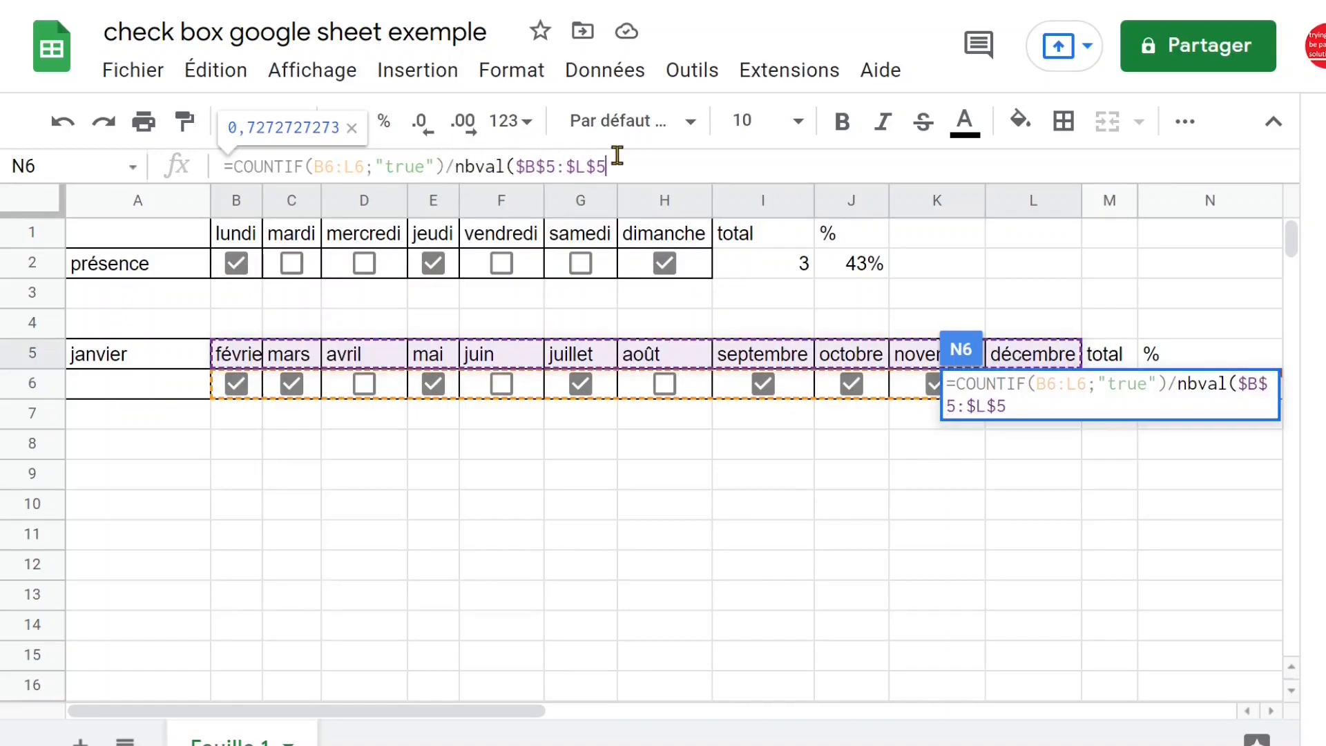
pyautogui.write(')')
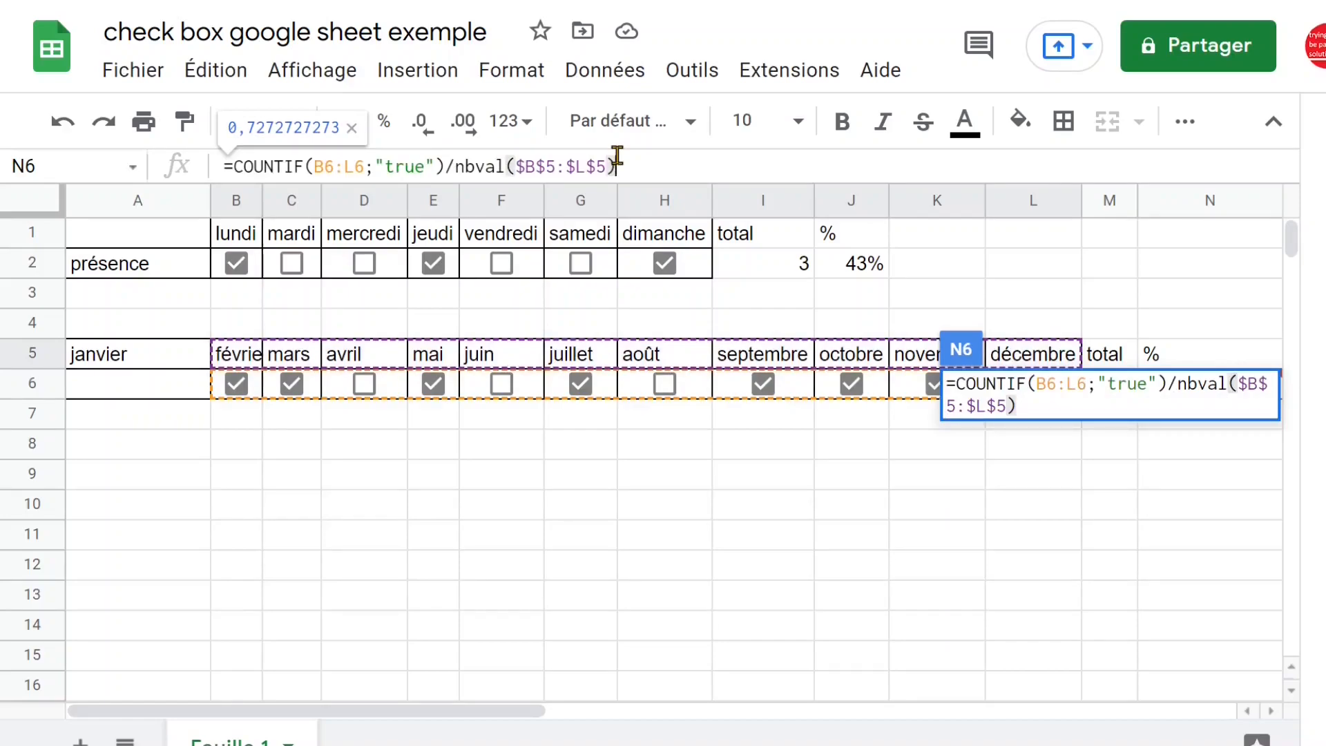
pyautogui.press('Return')
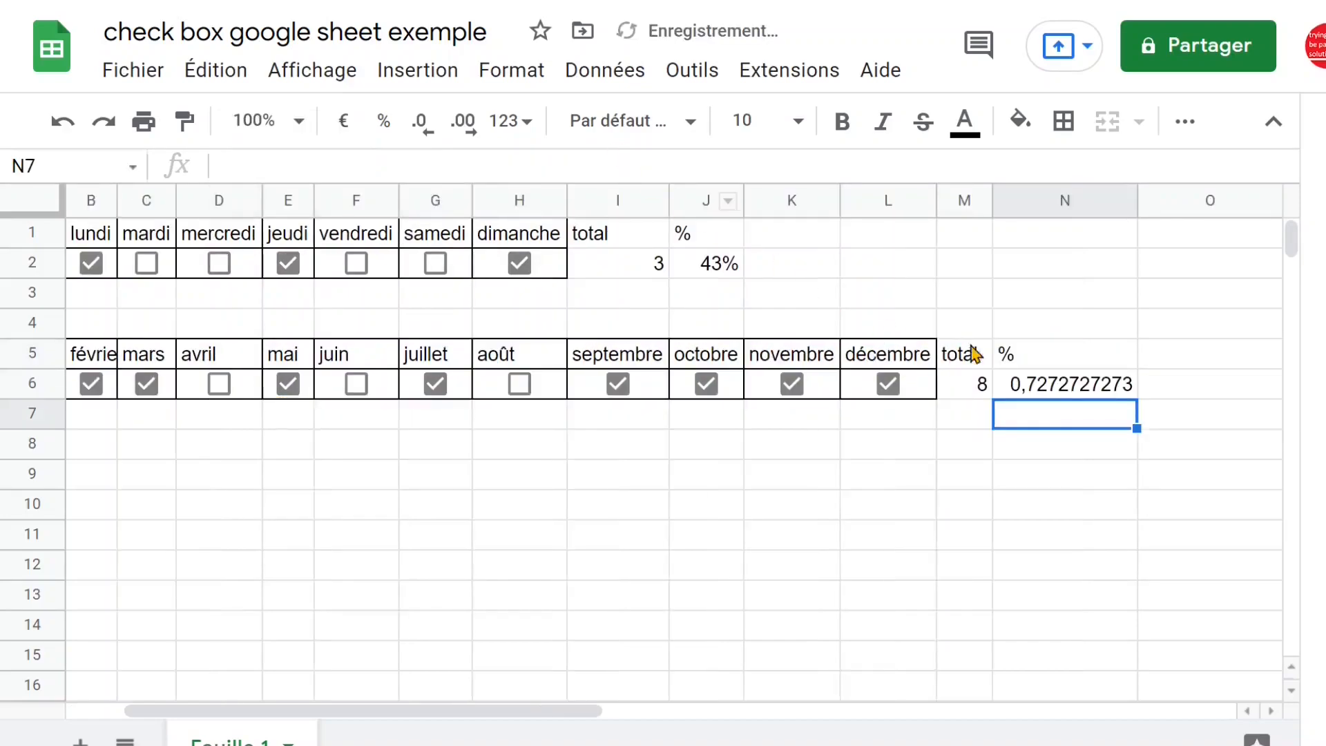
# Format the month table's percentage in N6 as a percentage with one decimal and narrow column N to fit
pyautogui.click(1052, 386)
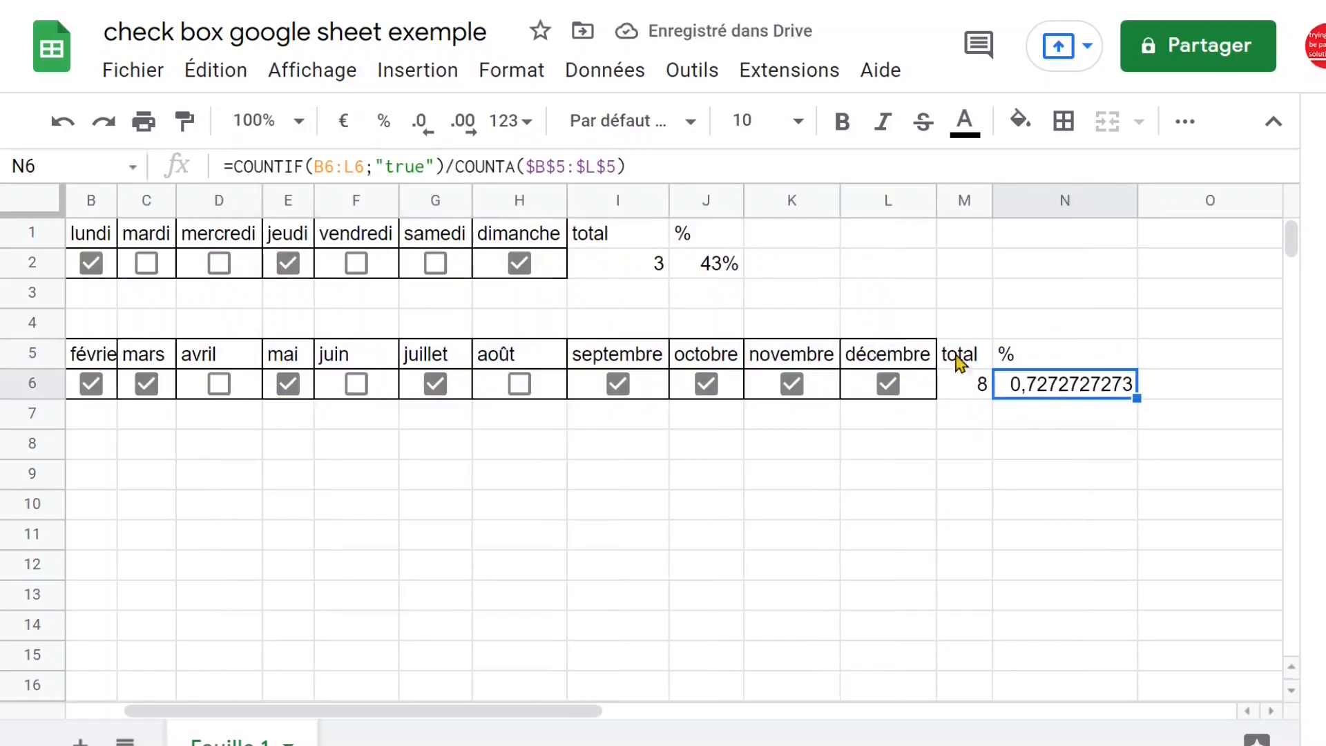
pyautogui.click(385, 130)
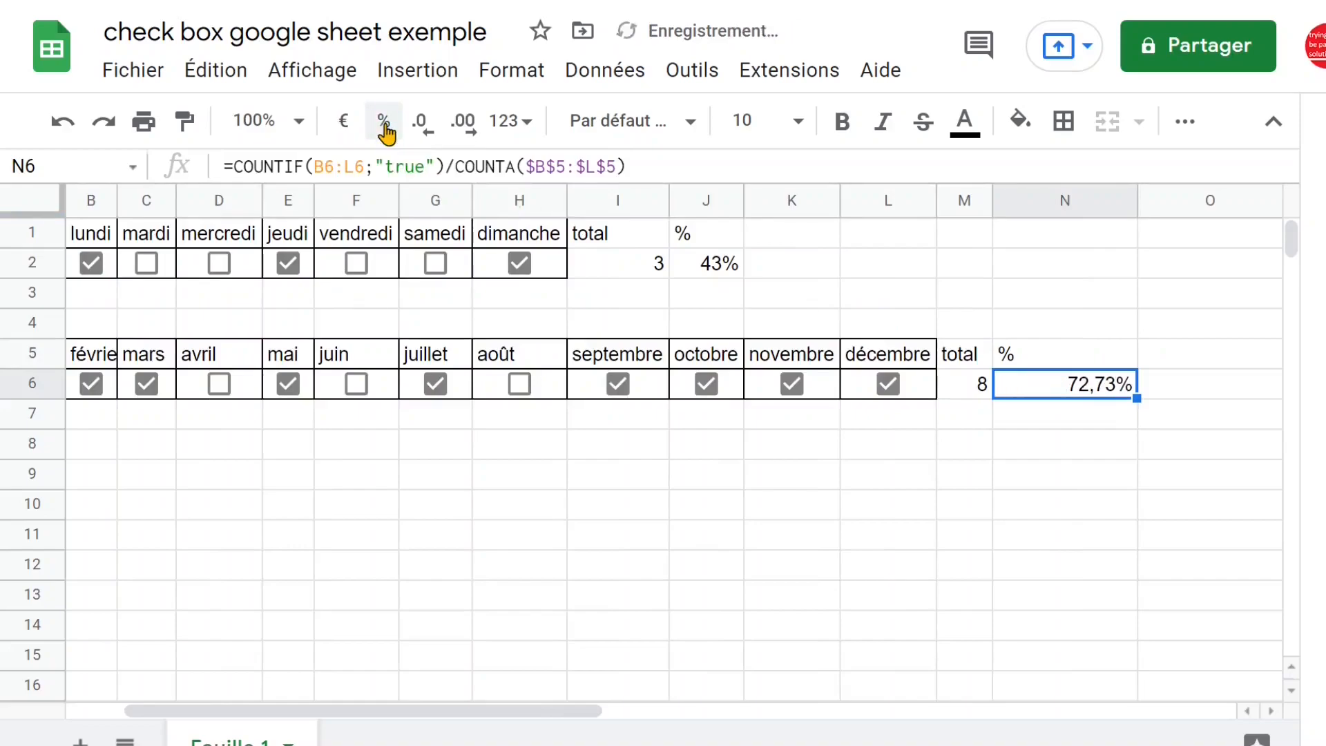
pyautogui.click(421, 128)
pyautogui.click(464, 136)
pyautogui.click(464, 135)
pyautogui.click(422, 131)
pyautogui.click(422, 131)
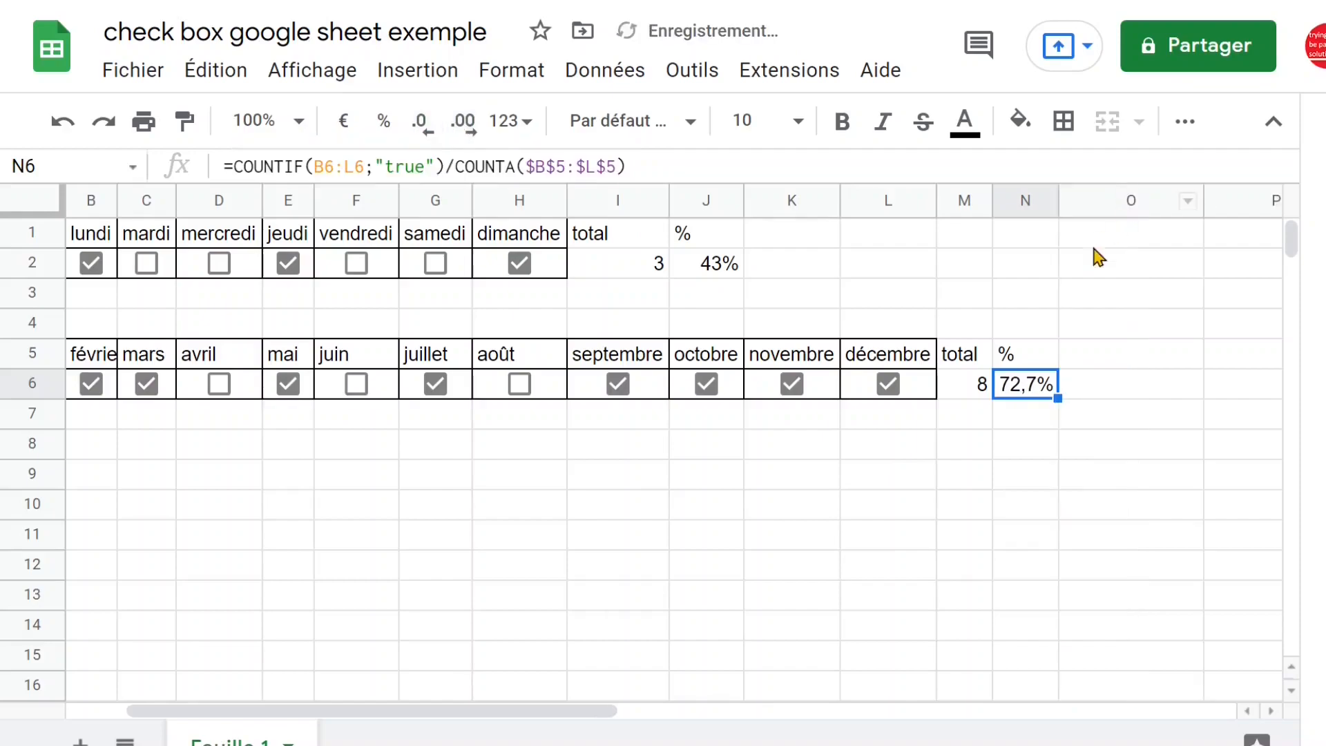
# Label the month table's rows task 1 in A6 and task 2 in A7
pyautogui.moveTo(606, 711); pyautogui.dragTo(496, 723)
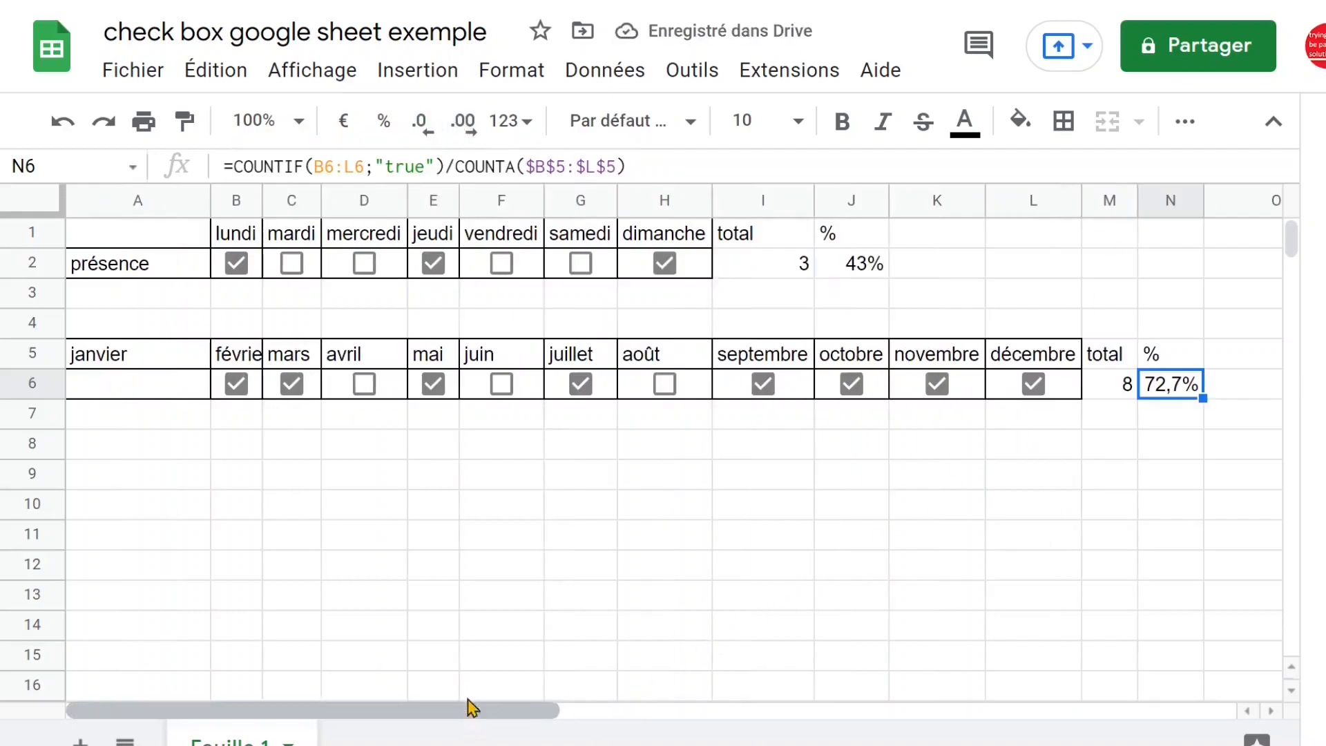
pyautogui.click(150, 391)
pyautogui.write('task 1')
pyautogui.click(147, 418)
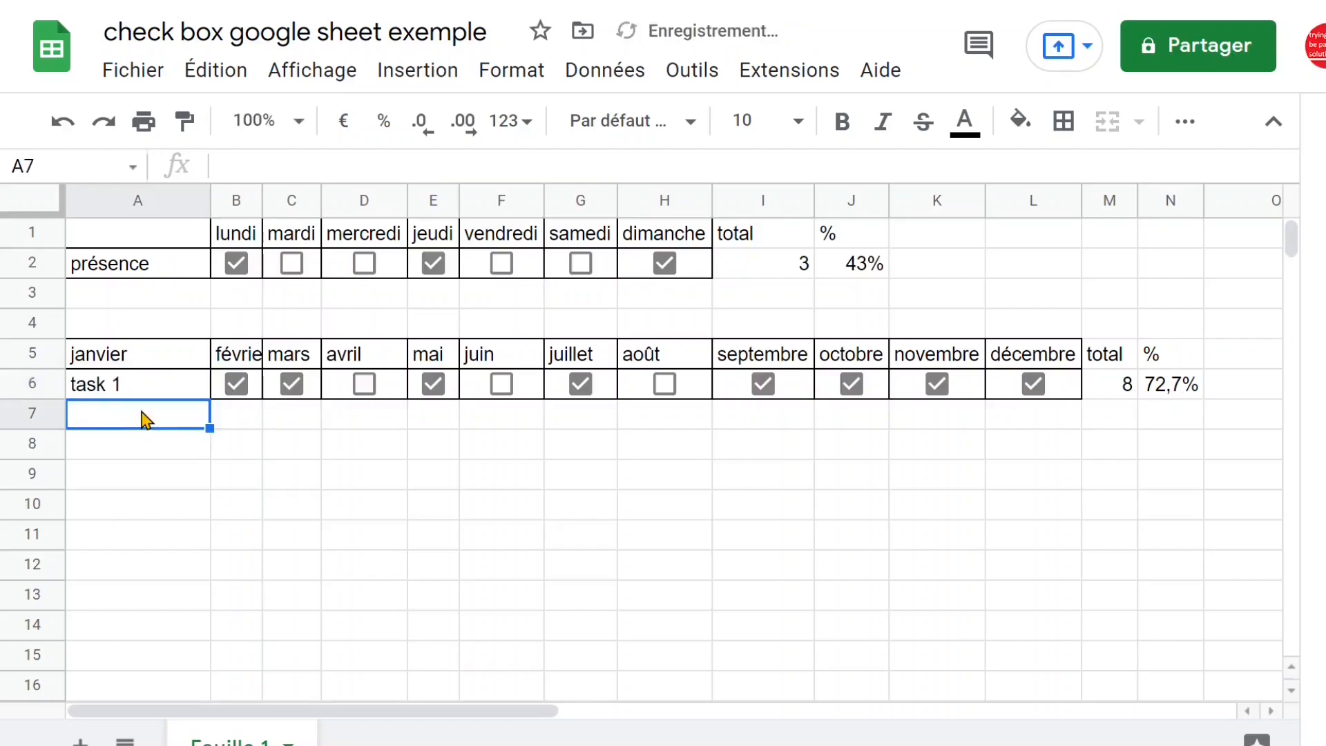
pyautogui.write('task')
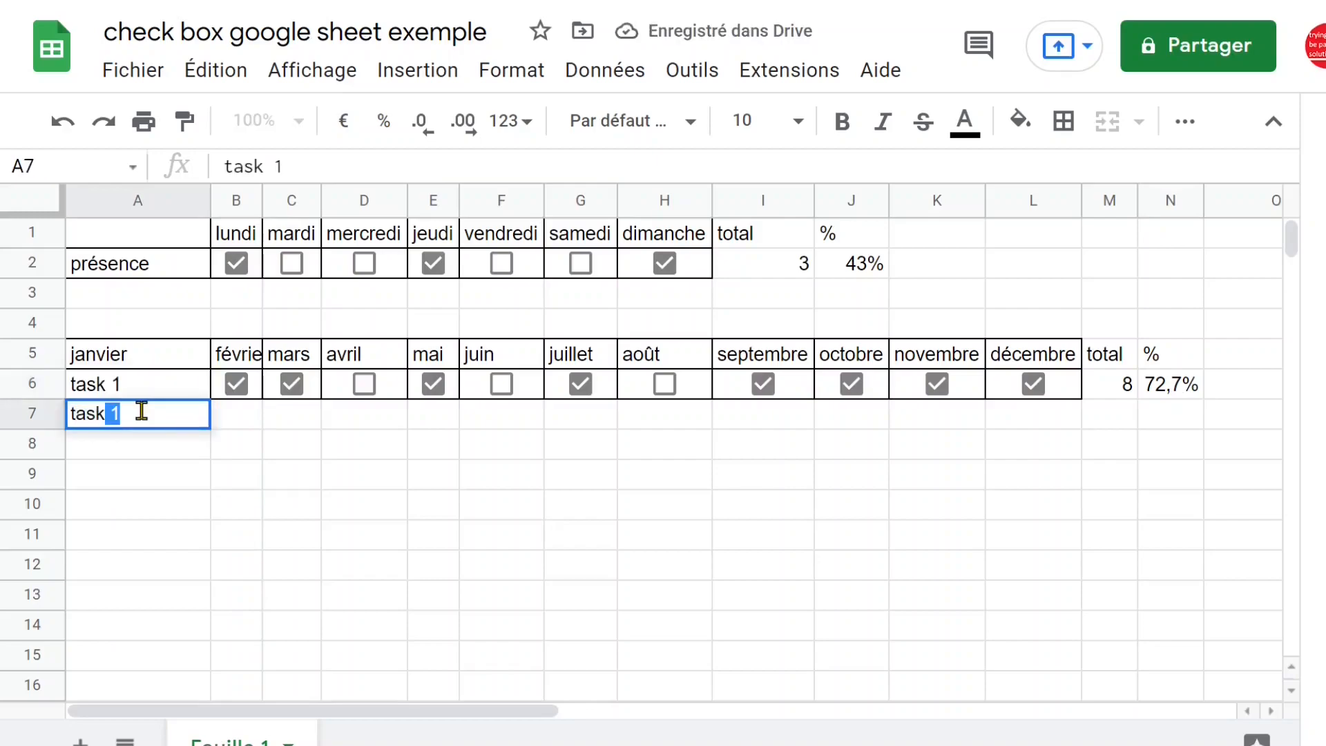
pyautogui.write(' 2')
# Extend the checkboxes and borders to the task 2 row and tick every box in B6:L7
pyautogui.press('space')
pyautogui.moveTo(228, 387); pyautogui.dragTo(1084, 423)
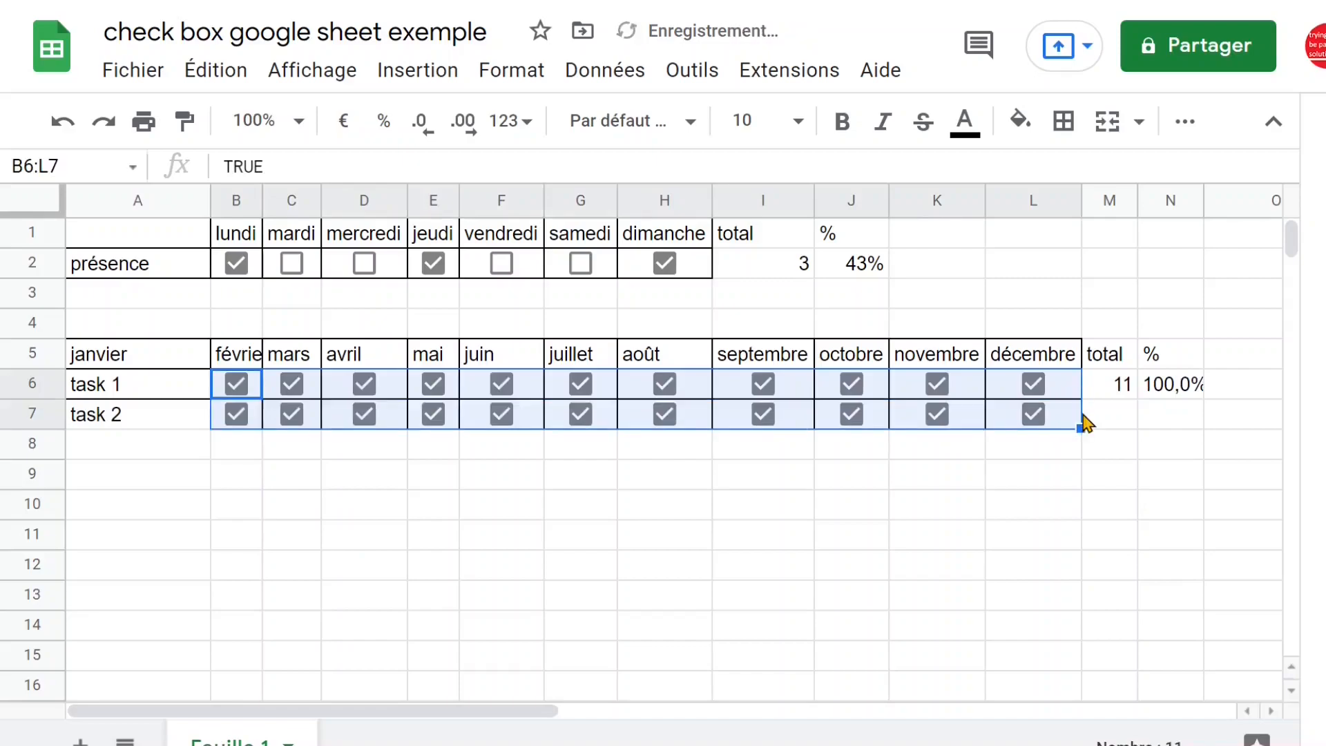
pyautogui.click(1089, 422)
# Copy the total and percentage formulas from M6 and N6 down to the task 2 row
pyautogui.click(1126, 391)
pyautogui.moveTo(1137, 399); pyautogui.dragTo(1204, 423)
pyautogui.click(1174, 389)
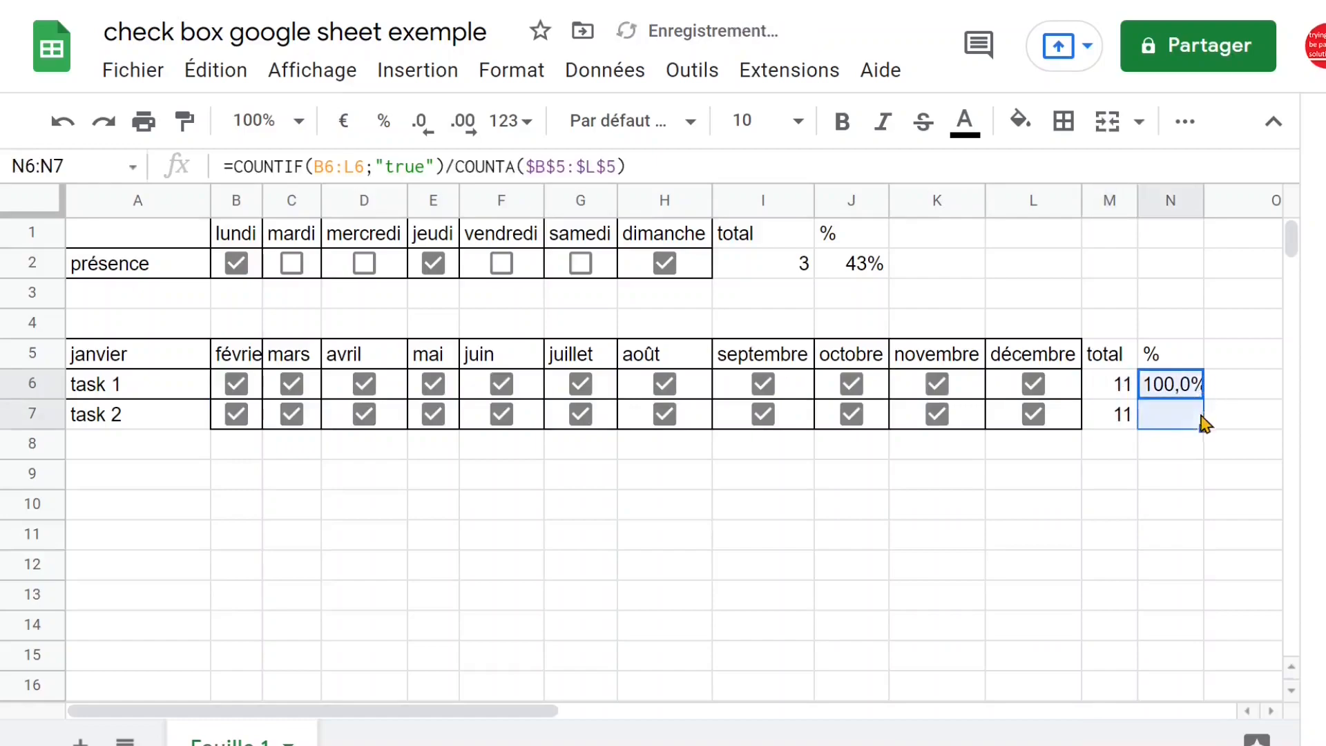
pyautogui.click(1045, 504)
# Untick mai, juillet, septembre, octobre and novembre for task 1, and mai, juin and novembre for task 2
pyautogui.click(499, 414)
pyautogui.click(292, 414)
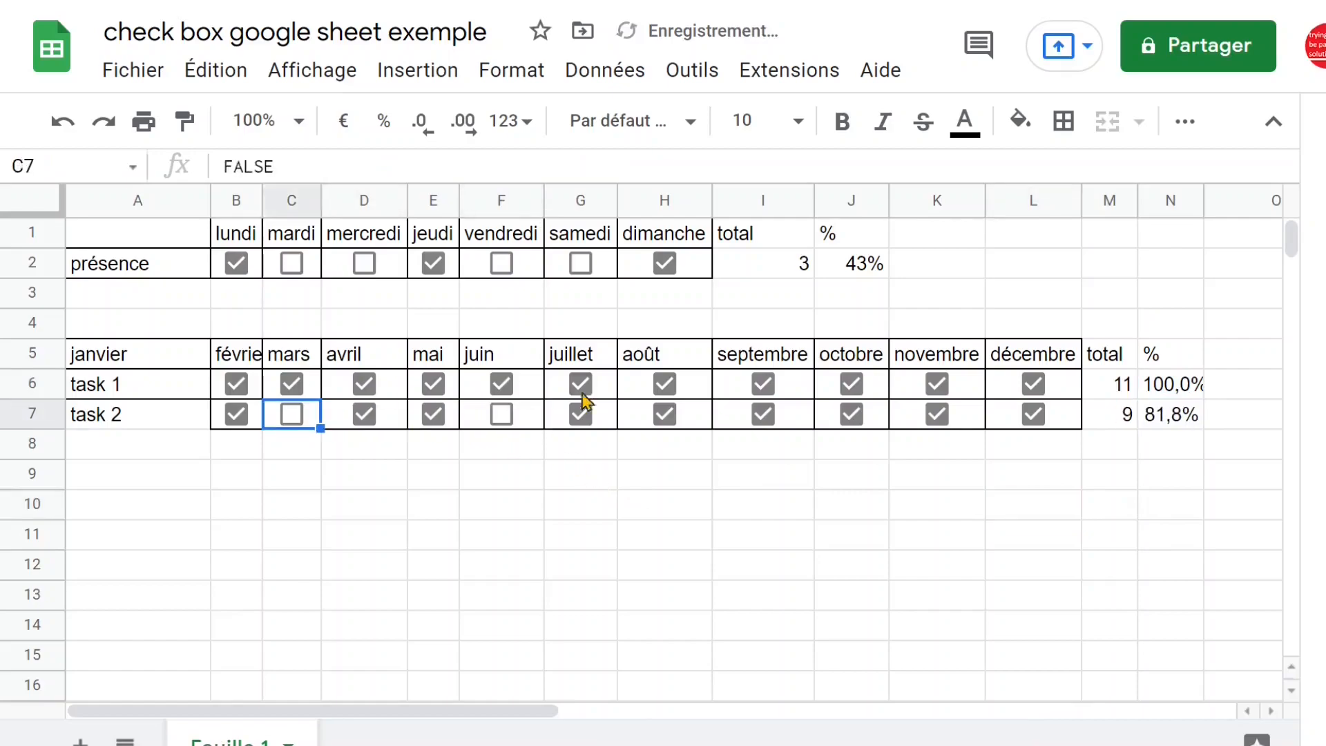
pyautogui.click(580, 384)
pyautogui.click(764, 384)
pyautogui.click(851, 384)
pyautogui.click(938, 384)
pyautogui.click(937, 414)
pyautogui.click(434, 384)
pyautogui.click(433, 415)
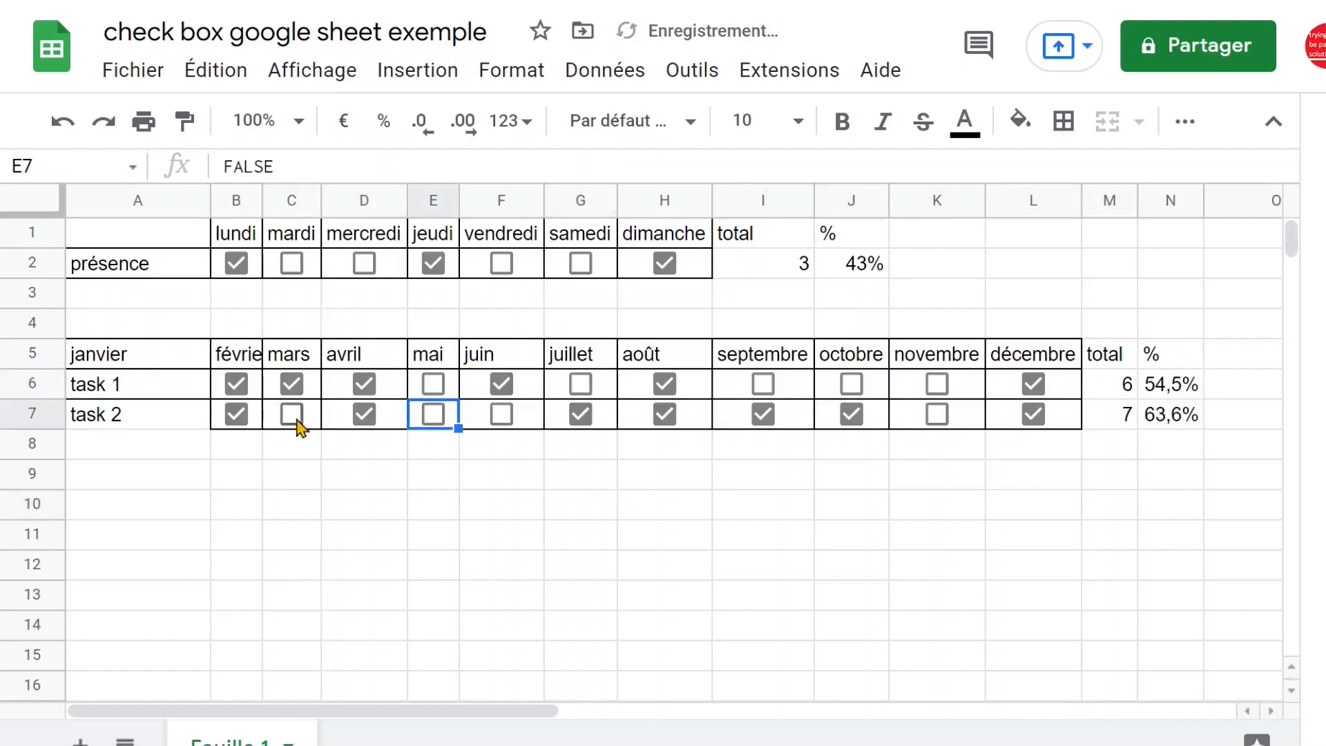
pyautogui.click(296, 417)
# Examine the total and percentage formulas for task 1 and task 2 in M6:N7
pyautogui.click(1106, 395)
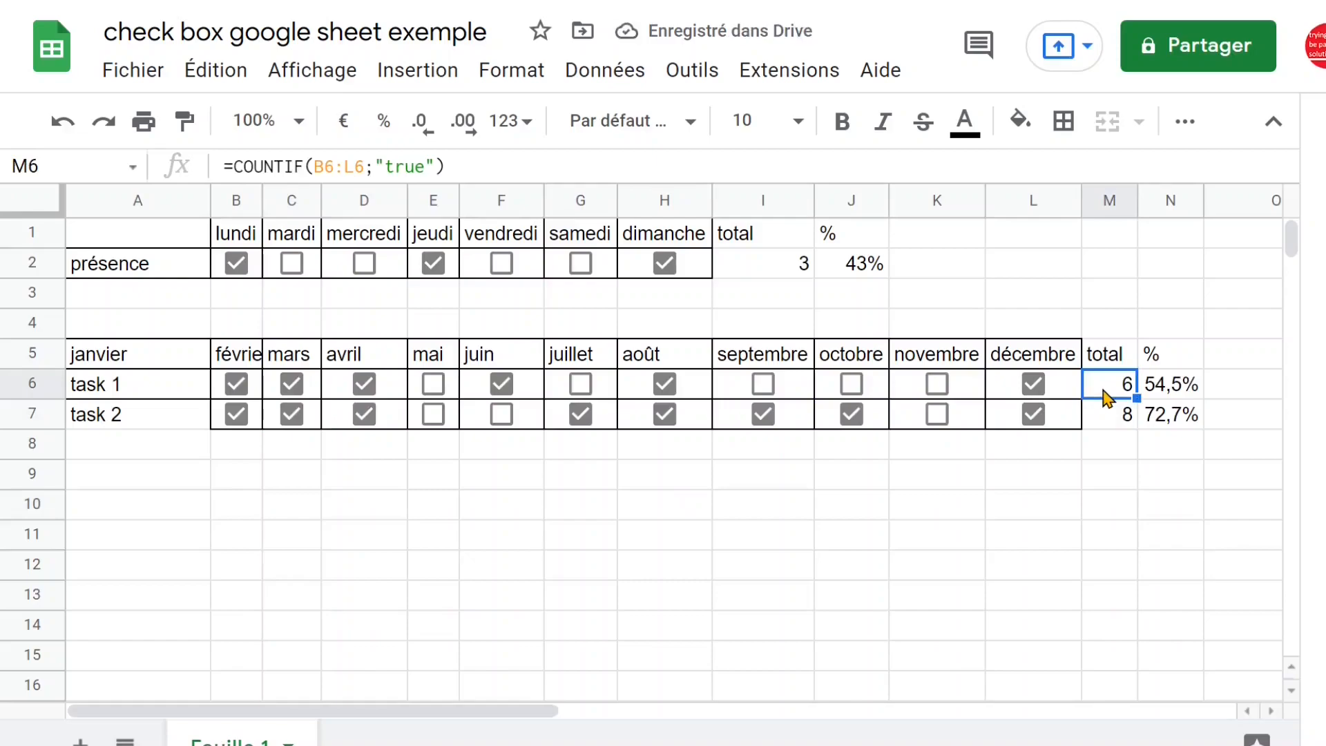
pyautogui.click(1185, 385)
pyautogui.click(1184, 417)
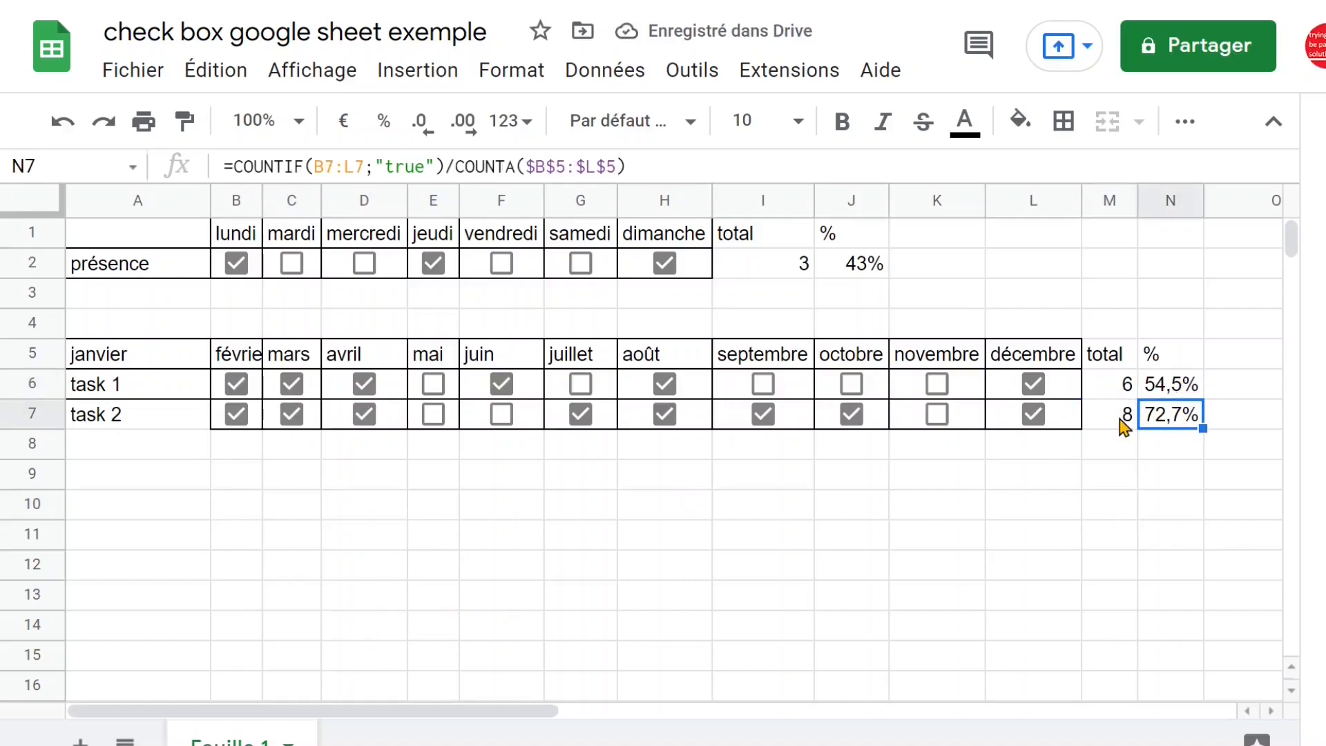
pyautogui.click(1123, 423)
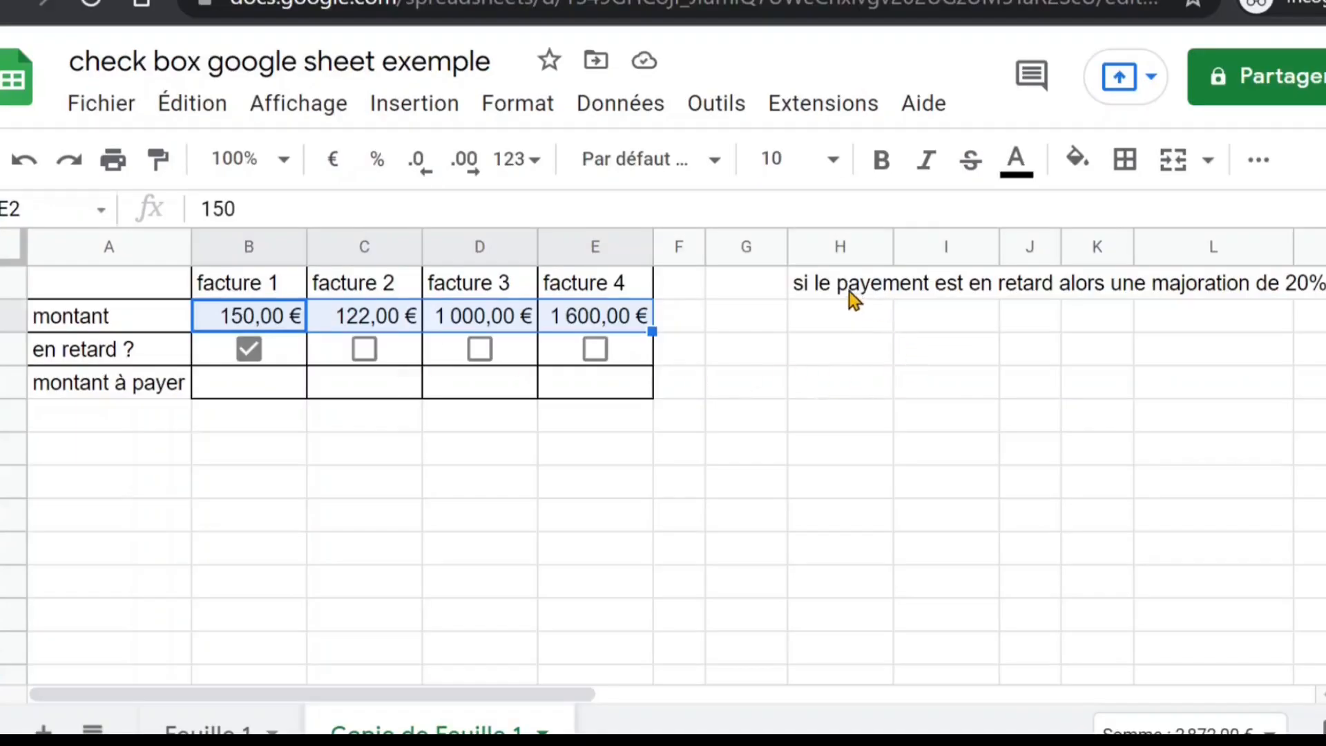
# On the Copie de Feuille 1 sheet, clear the en retard ? cells B3:E3 and insert new checkboxes in them
pyautogui.click(855, 299)
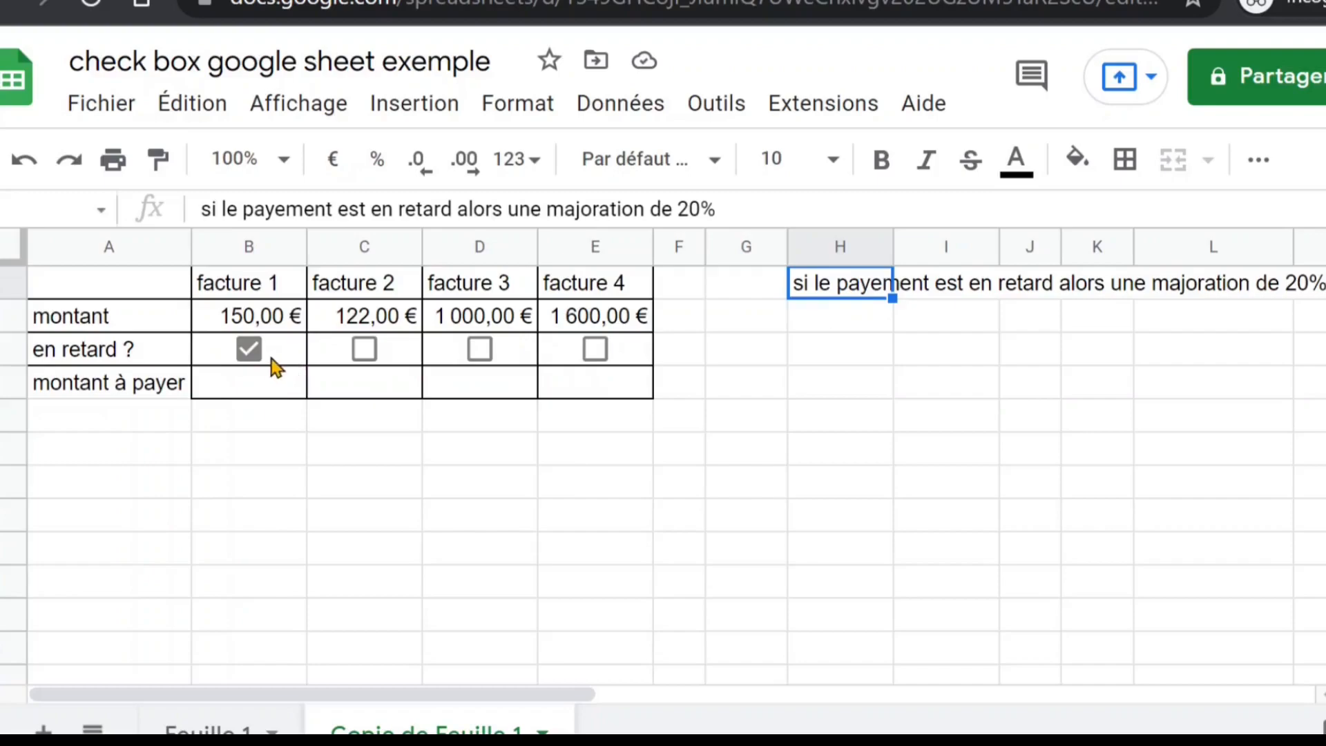
pyautogui.click(480, 358)
pyautogui.moveTo(284, 367); pyautogui.dragTo(592, 370)
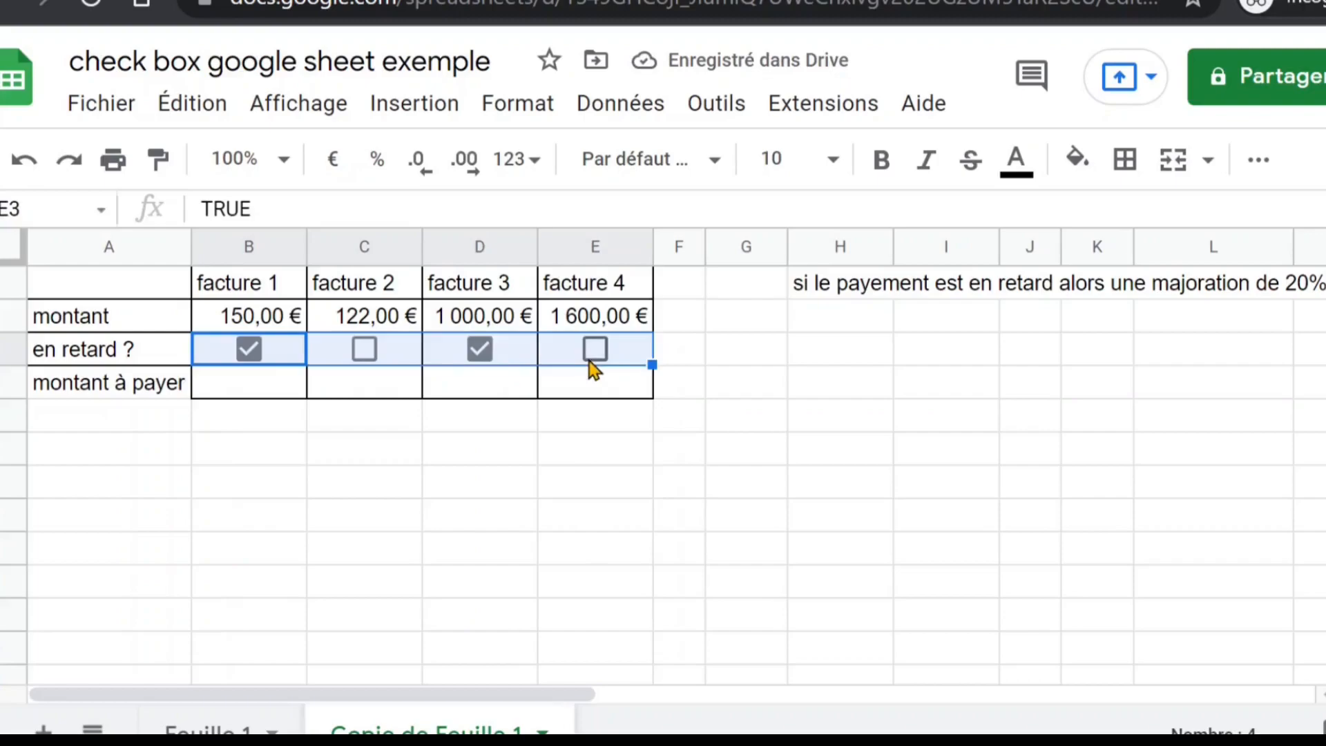
pyautogui.press('Delete')
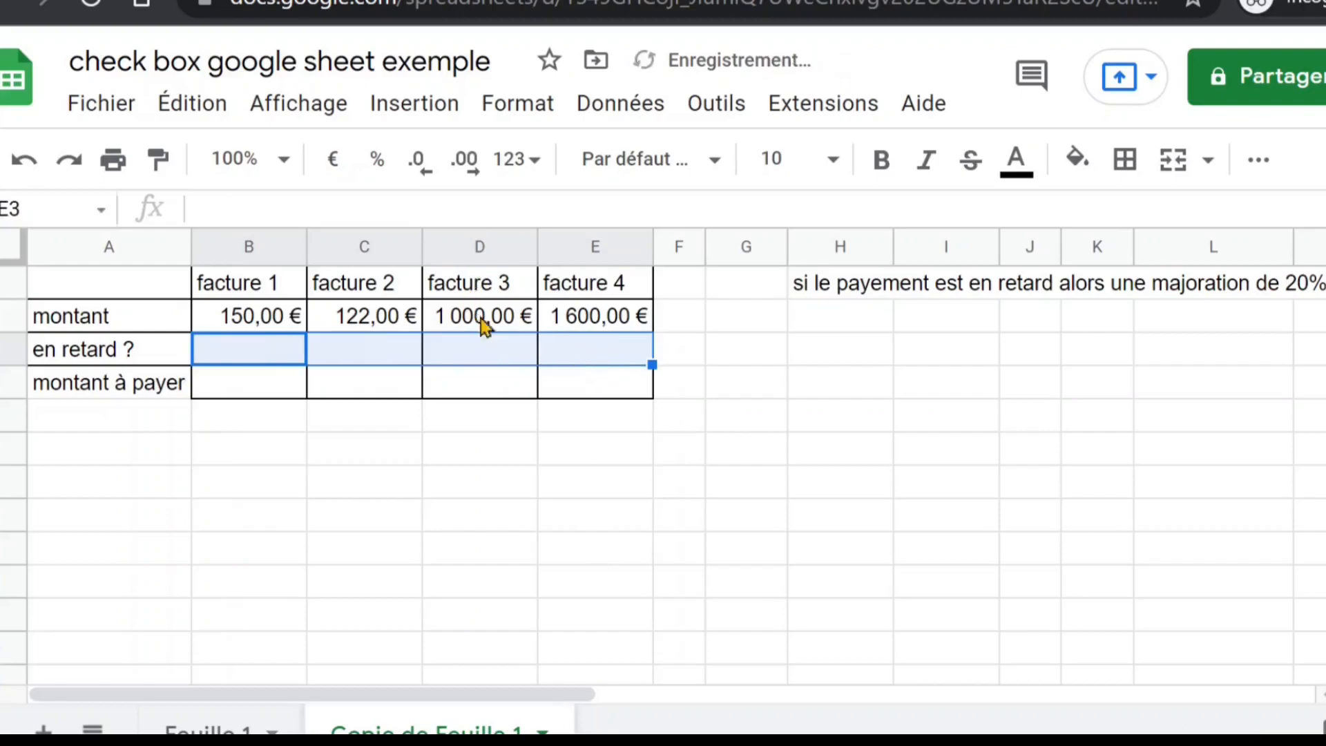
pyautogui.click(428, 111)
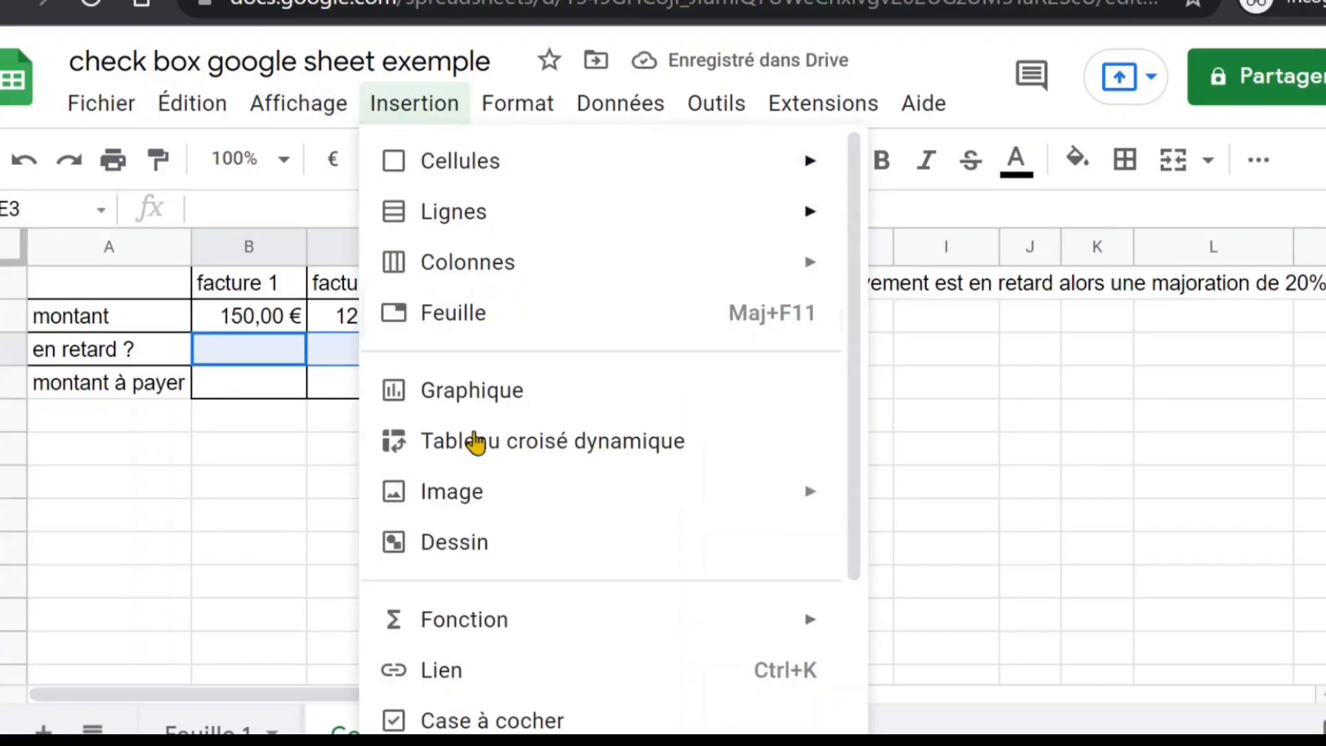
pyautogui.scroll(-3, 581, 666)
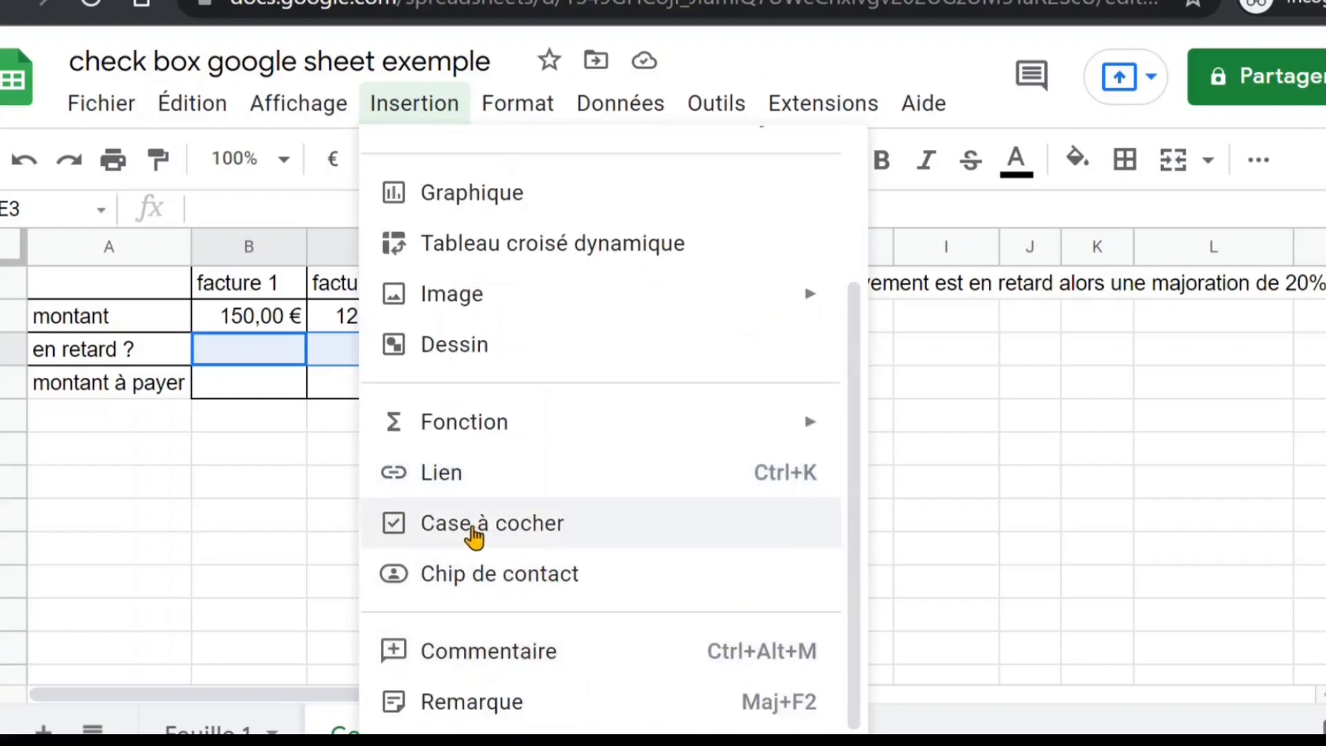
pyautogui.click(473, 528)
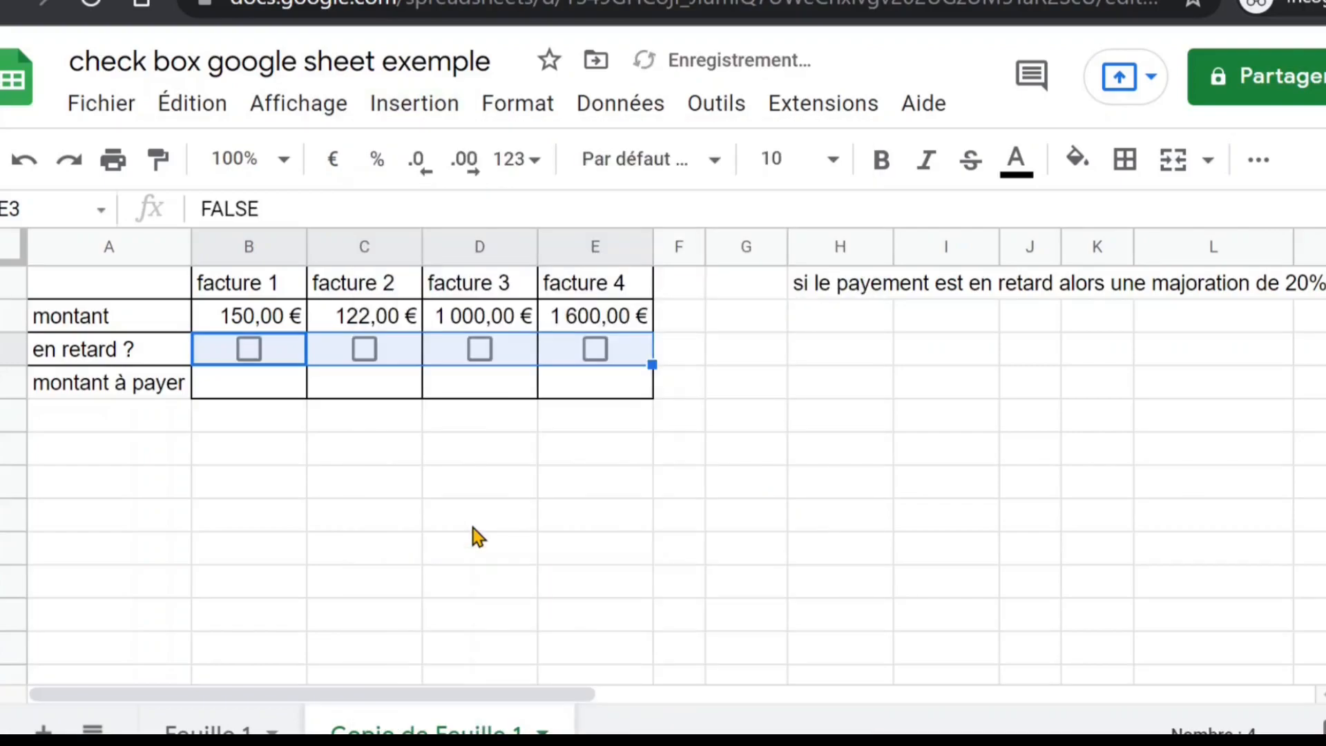
# Try the formula =B3=1 in the montant à payer cell B4
pyautogui.click(252, 387)
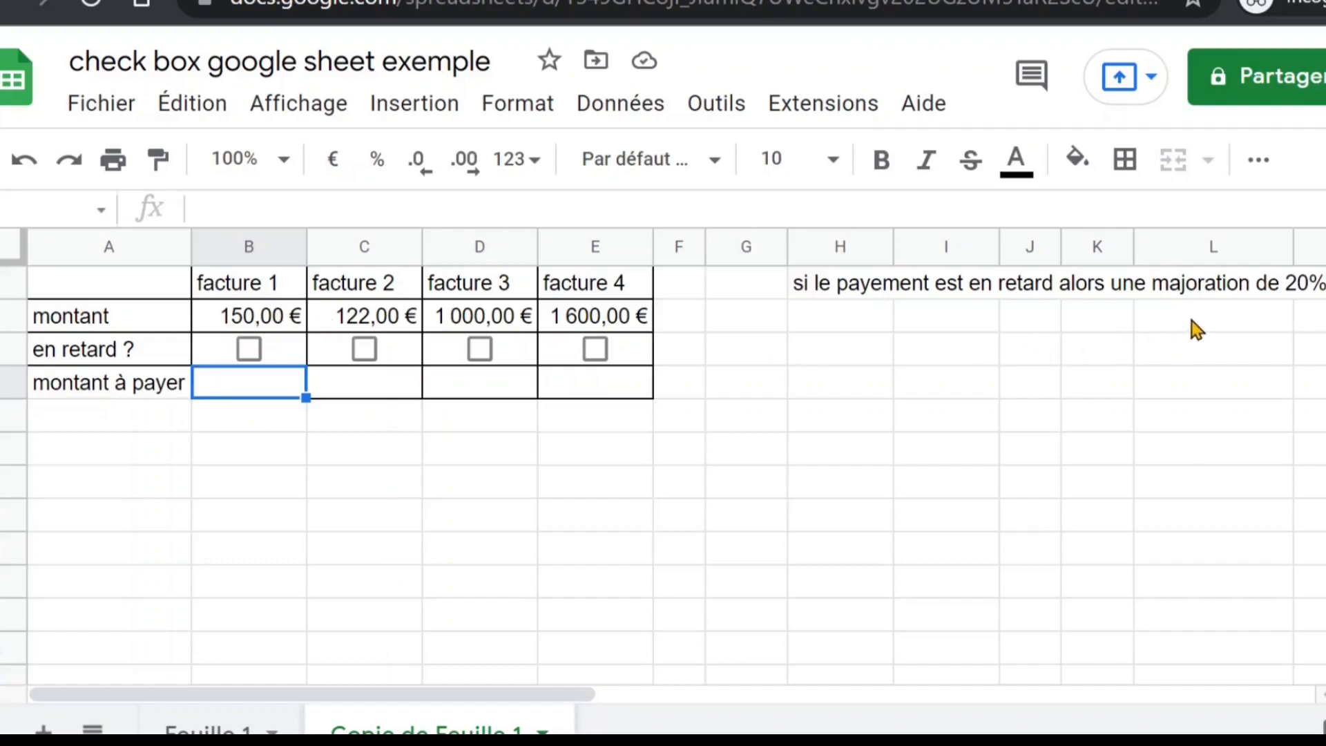
pyautogui.write('=')
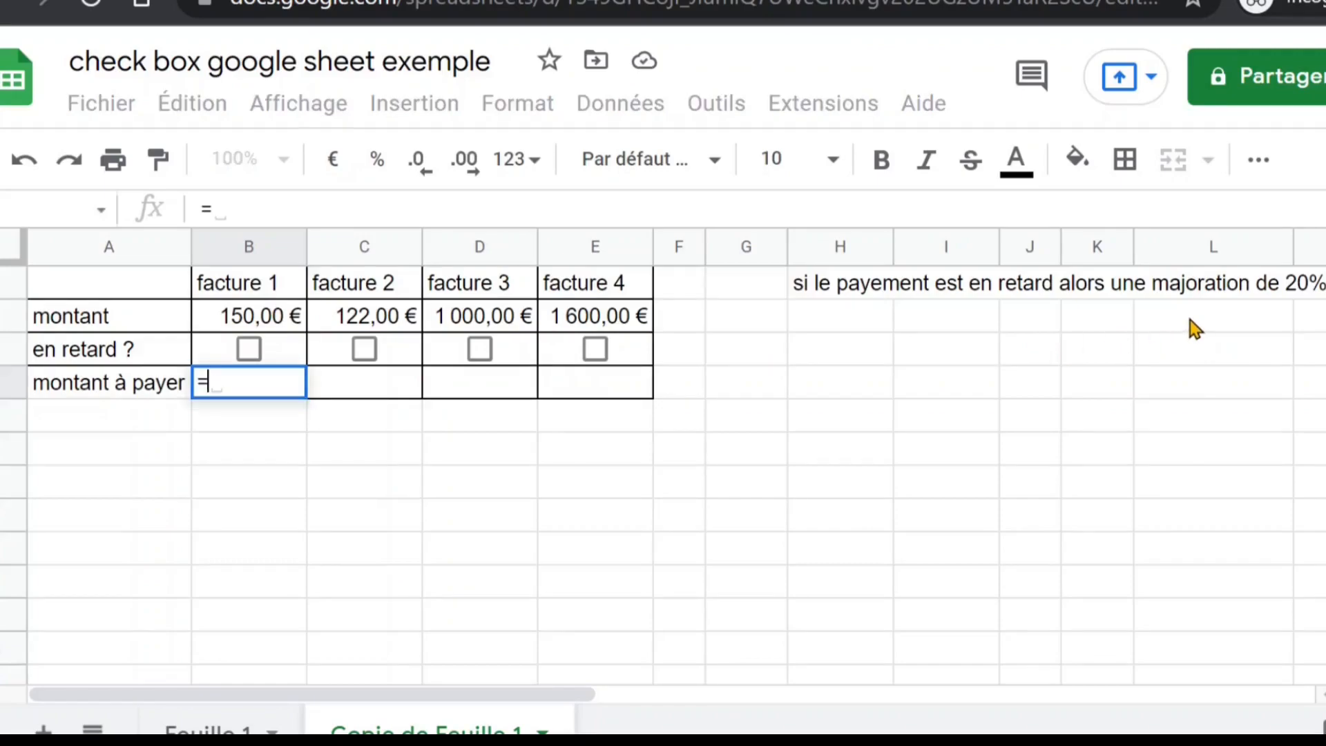
pyautogui.click(205, 348)
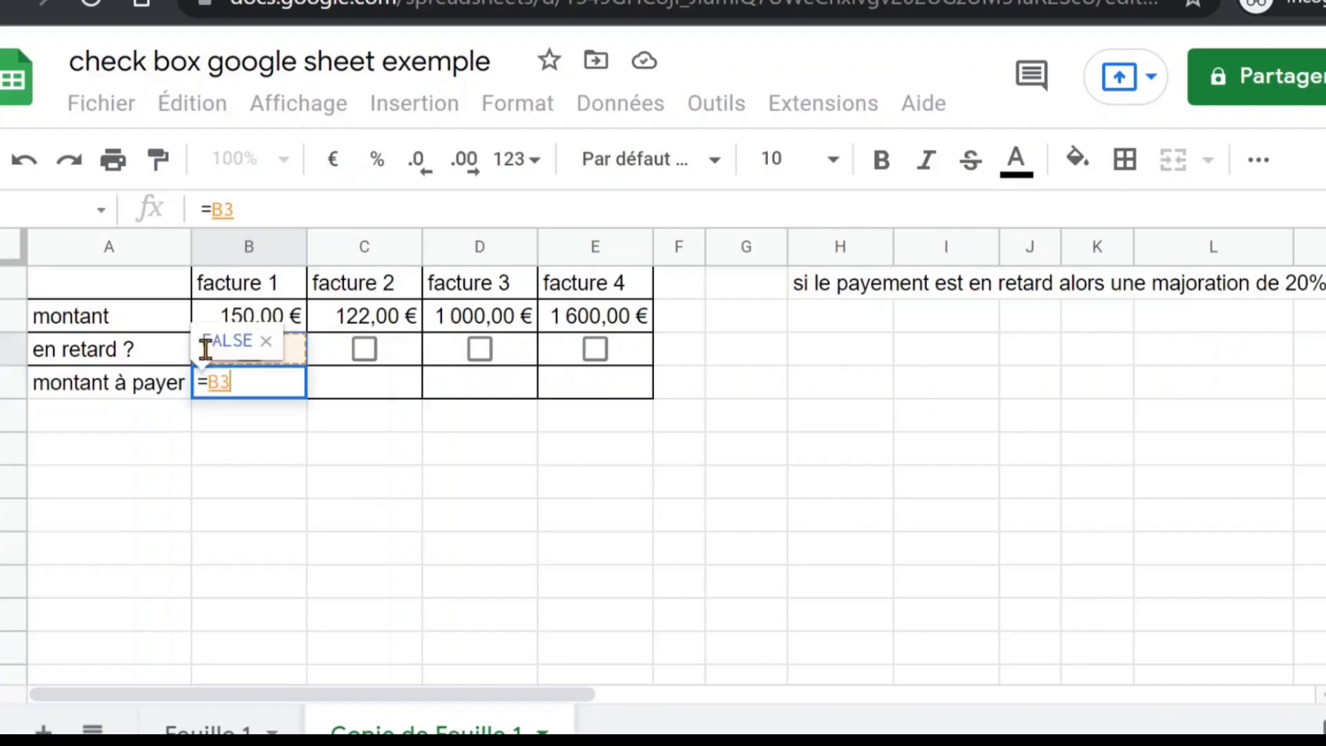
pyautogui.write('=')
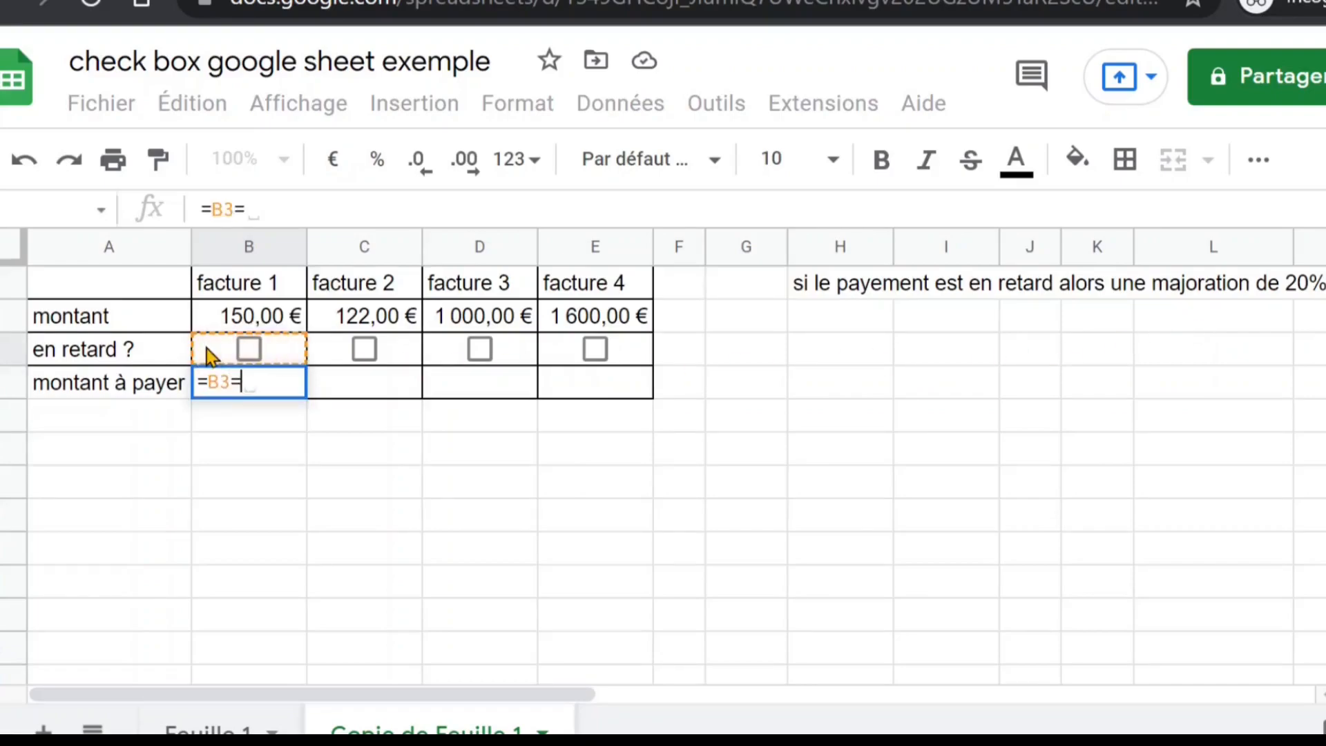
pyautogui.write('1')
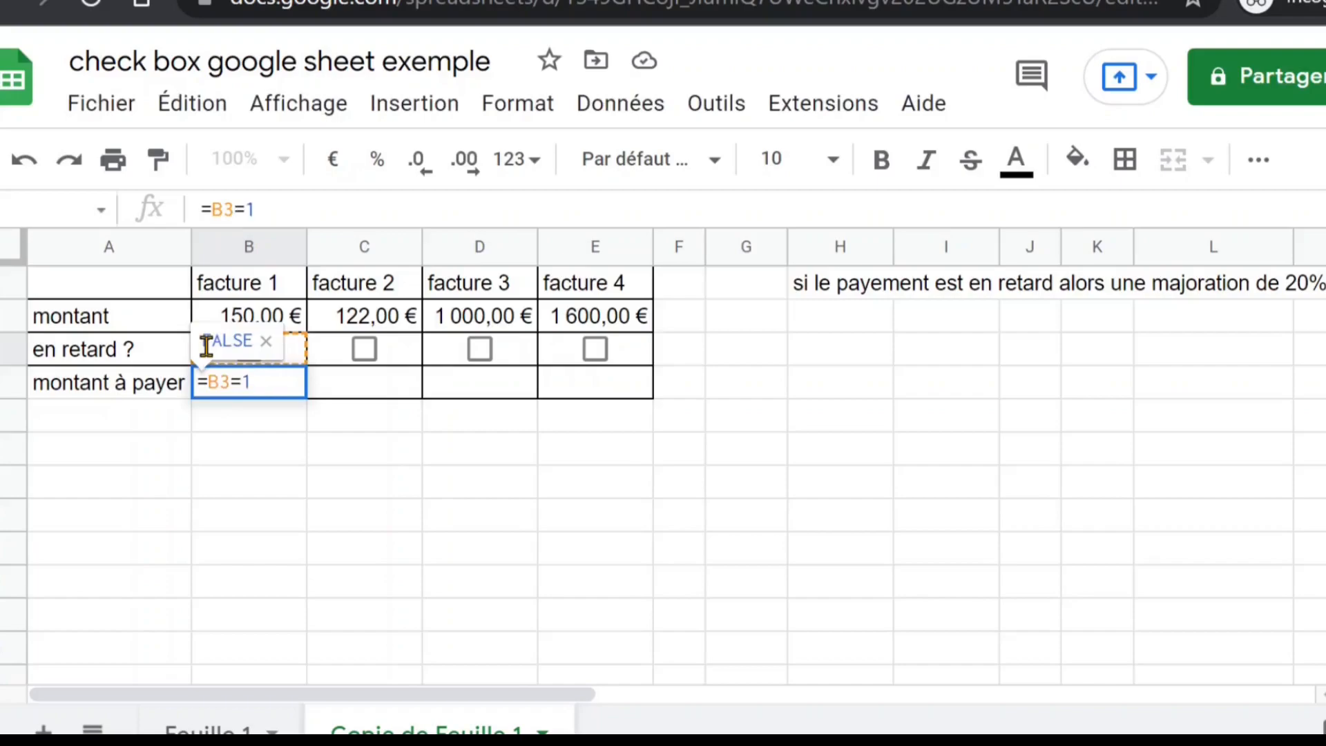
pyautogui.press('Return')
# Fill the =B3=1 formula across to E4 and test it by toggling the facture 3 checkbox
pyautogui.click(272, 384)
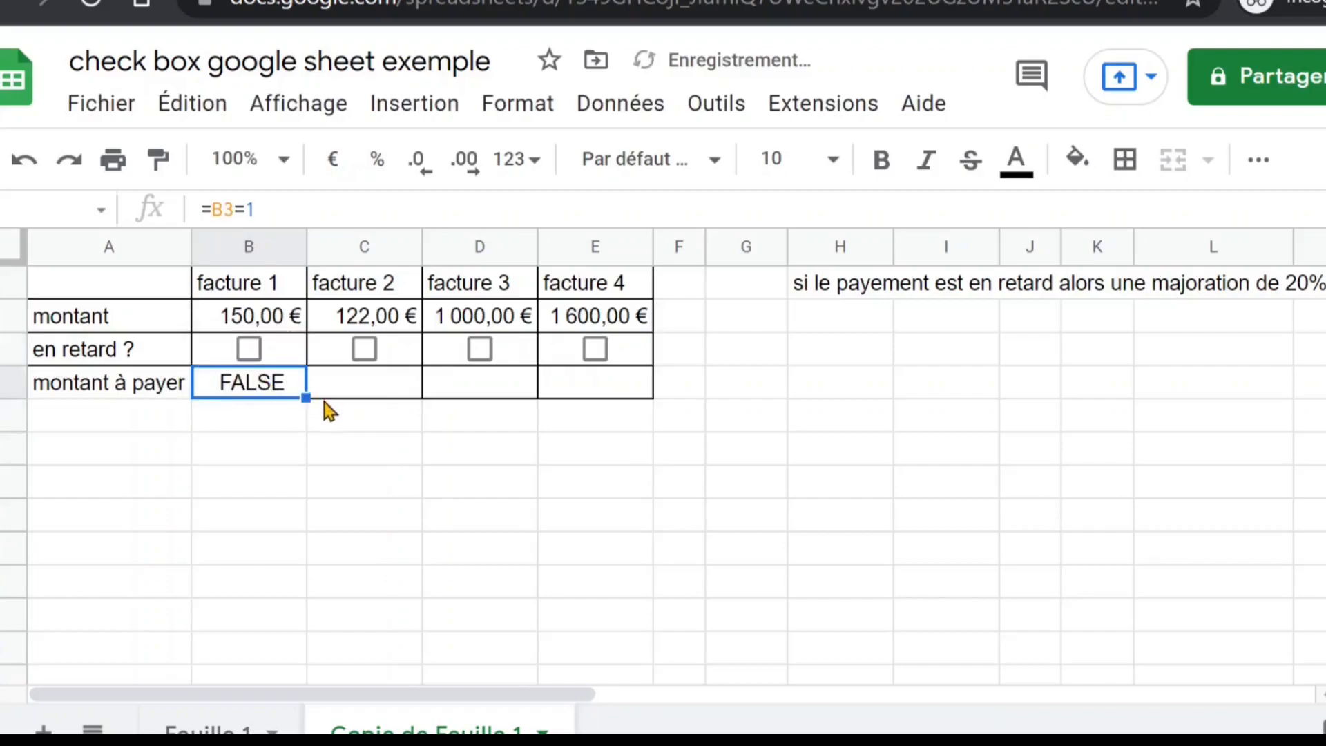
pyautogui.moveTo(305, 397); pyautogui.dragTo(648, 397)
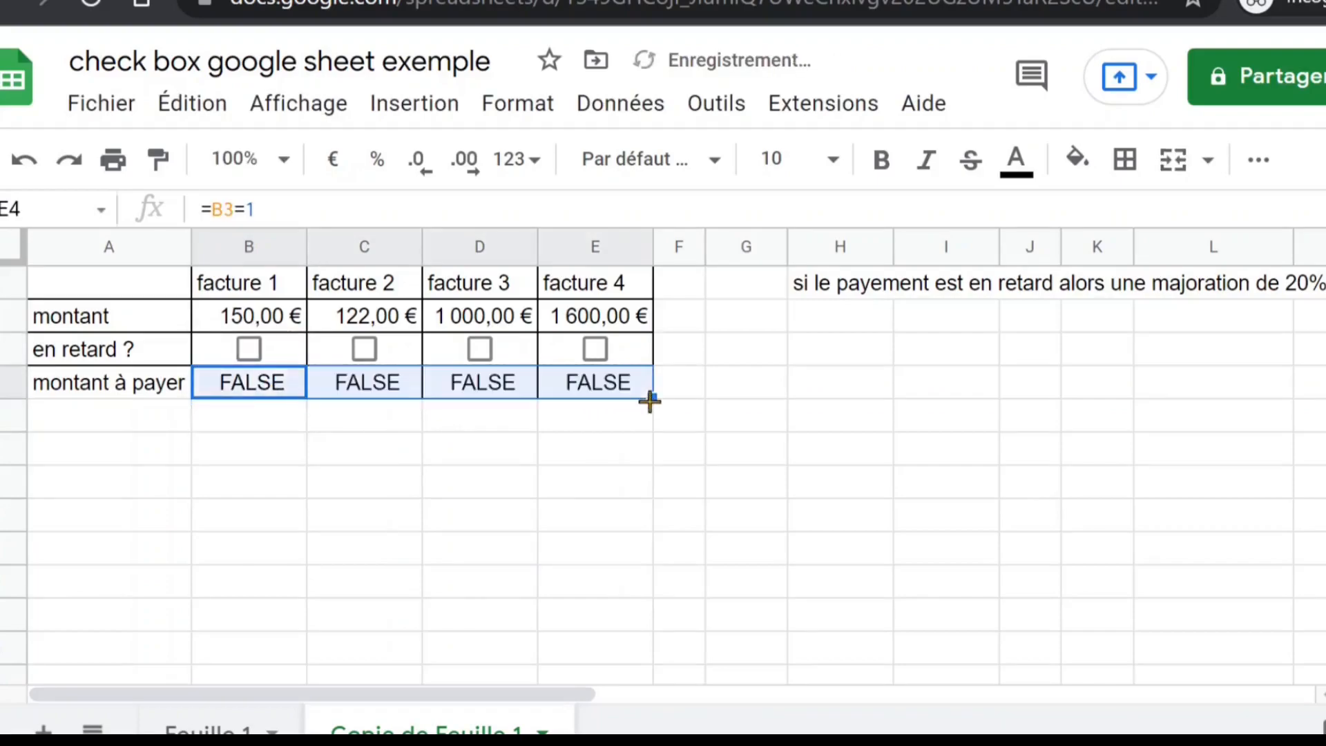
pyautogui.click(484, 356)
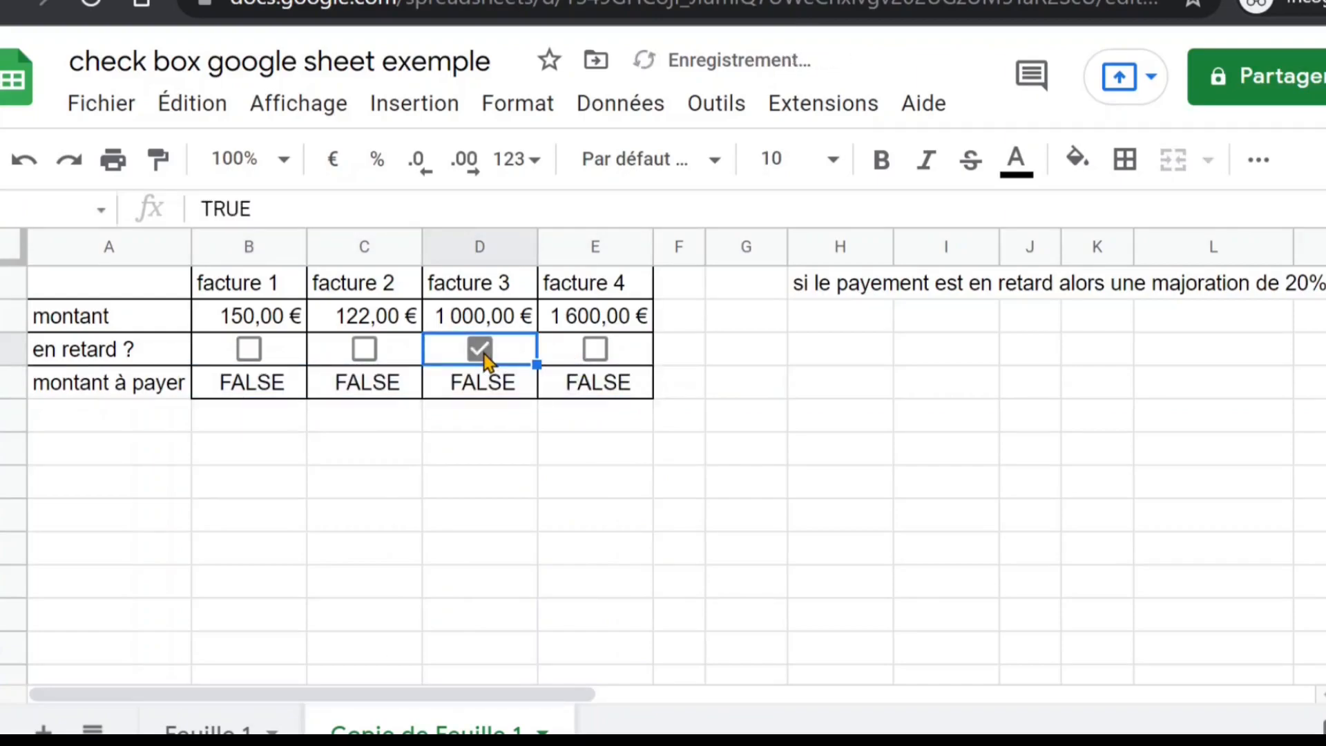
pyautogui.click(484, 356)
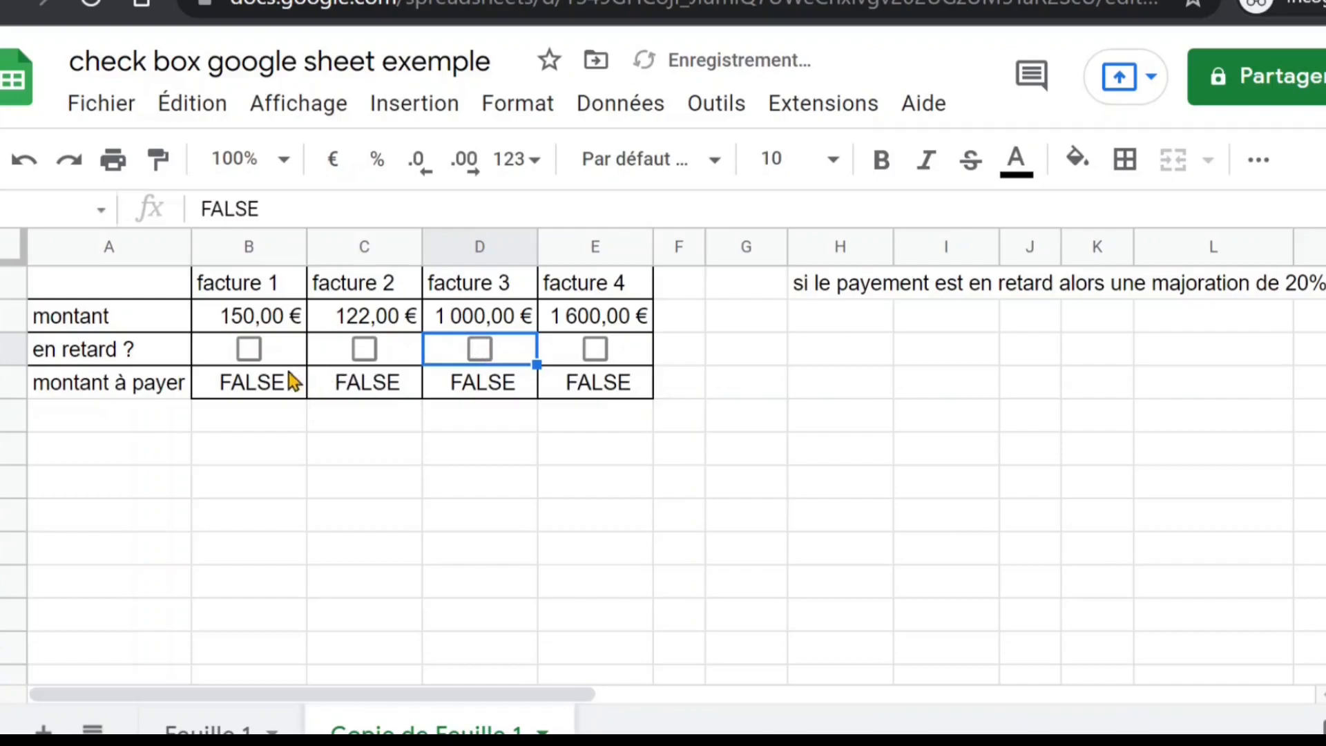
# Change the formula in B4 to =B3*1
pyautogui.click(263, 390)
pyautogui.click(246, 209)
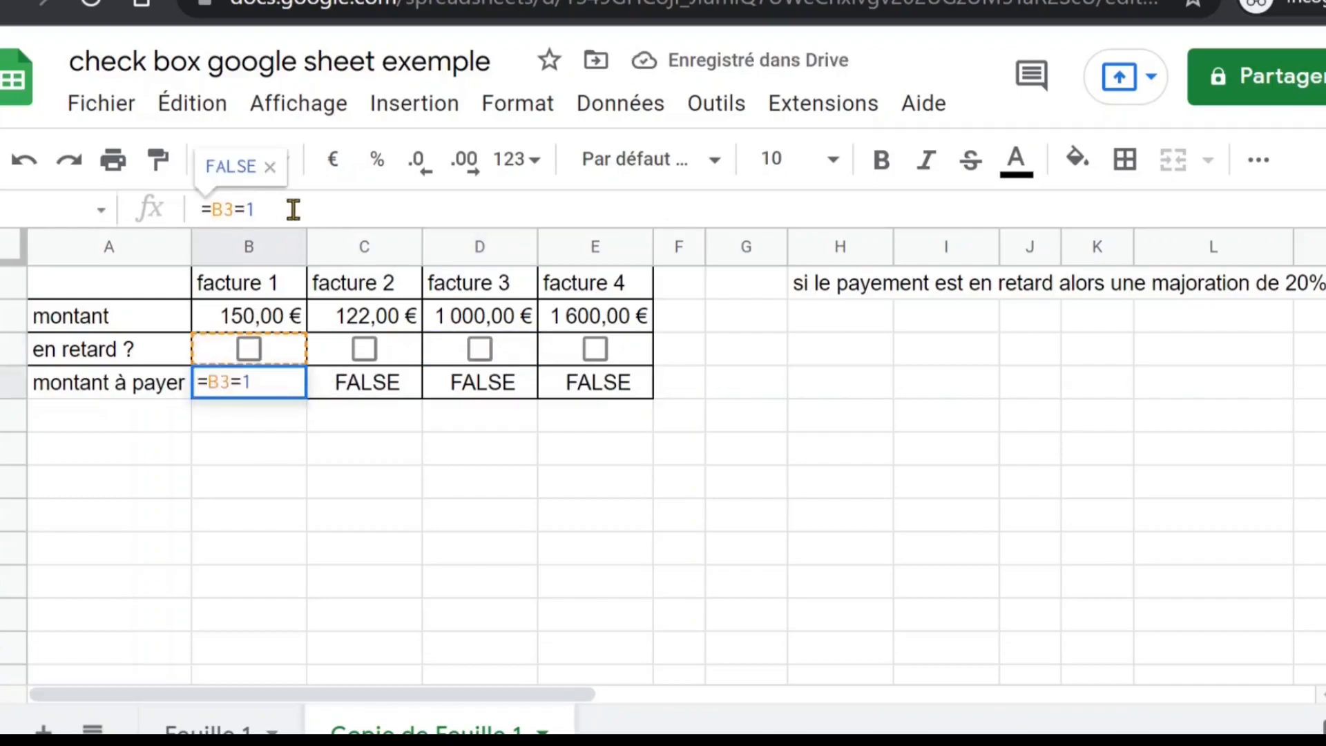
pyautogui.press('BackSpace')
pyautogui.write('*')
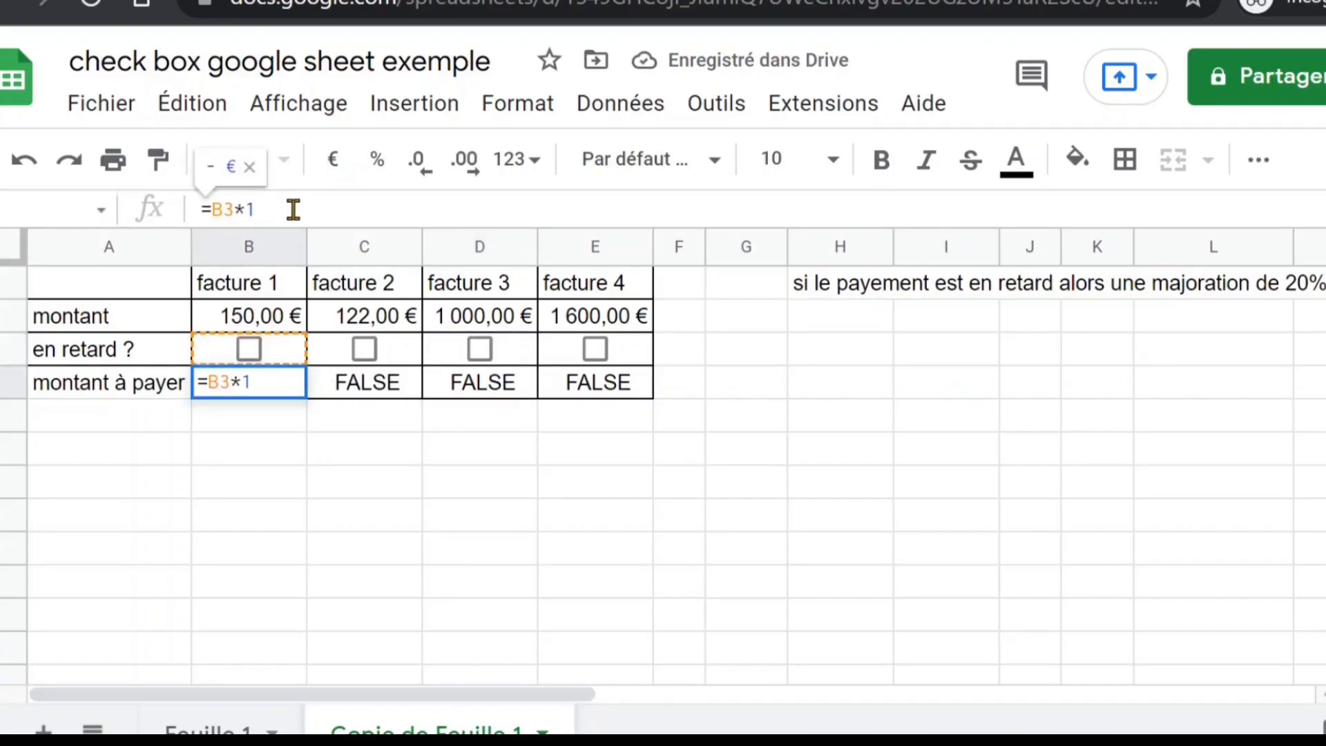
pyautogui.press('Return')
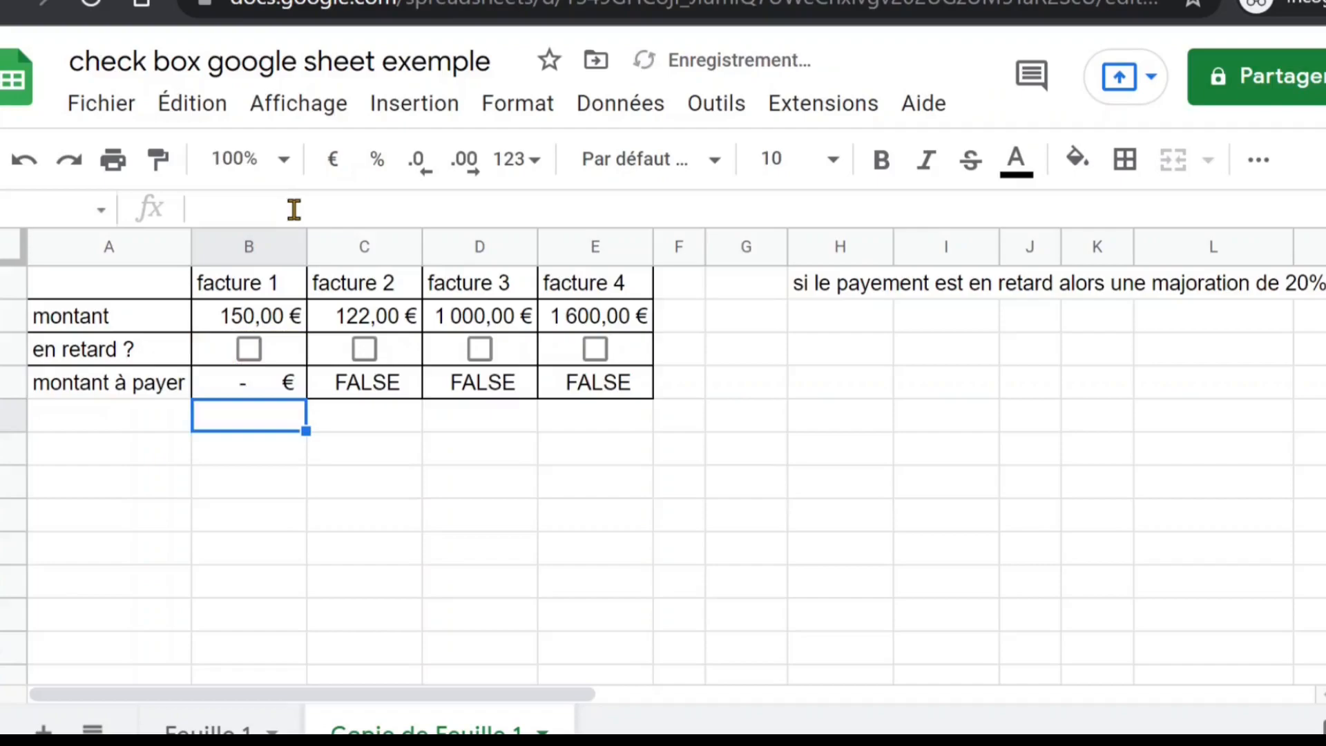
# Fill the B4 formula across to E4 and tick the facture 2 and facture 3 checkboxes
pyautogui.click(297, 389)
pyautogui.moveTo(306, 398); pyautogui.dragTo(643, 395)
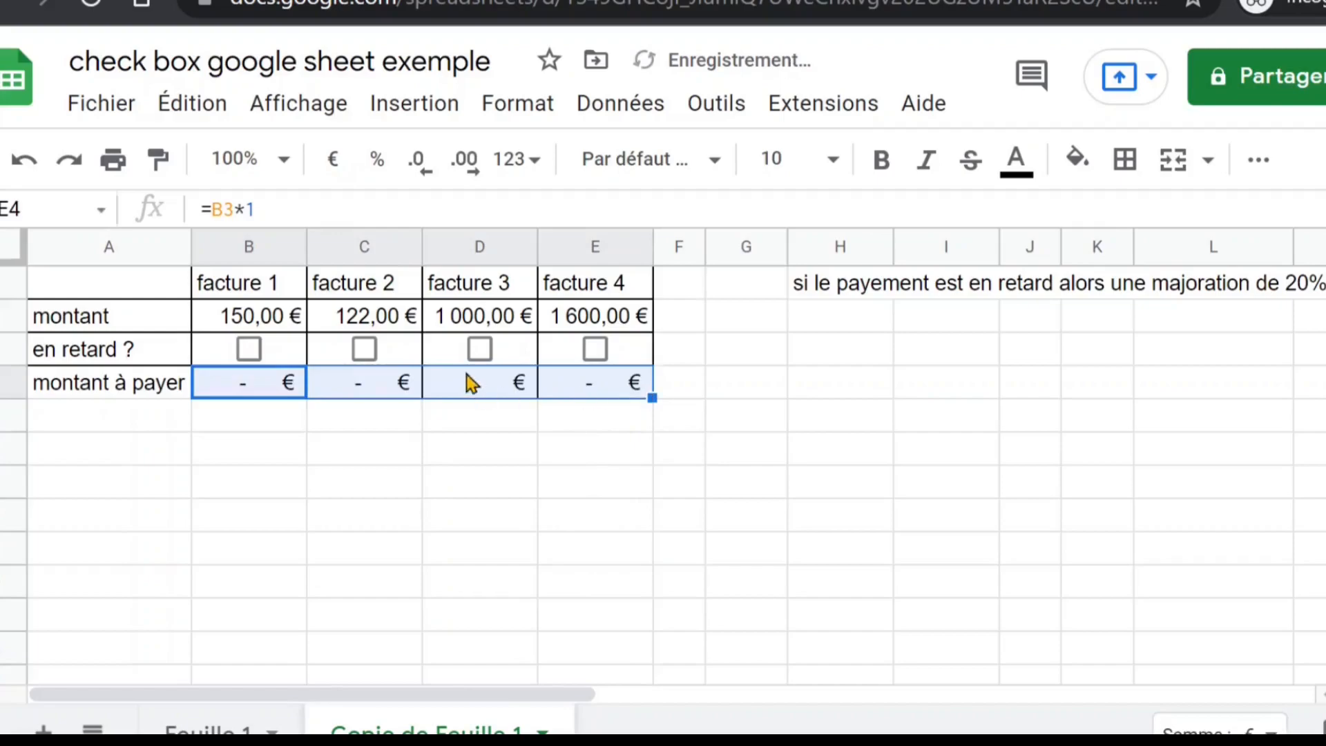
pyautogui.click(478, 351)
pyautogui.click(367, 351)
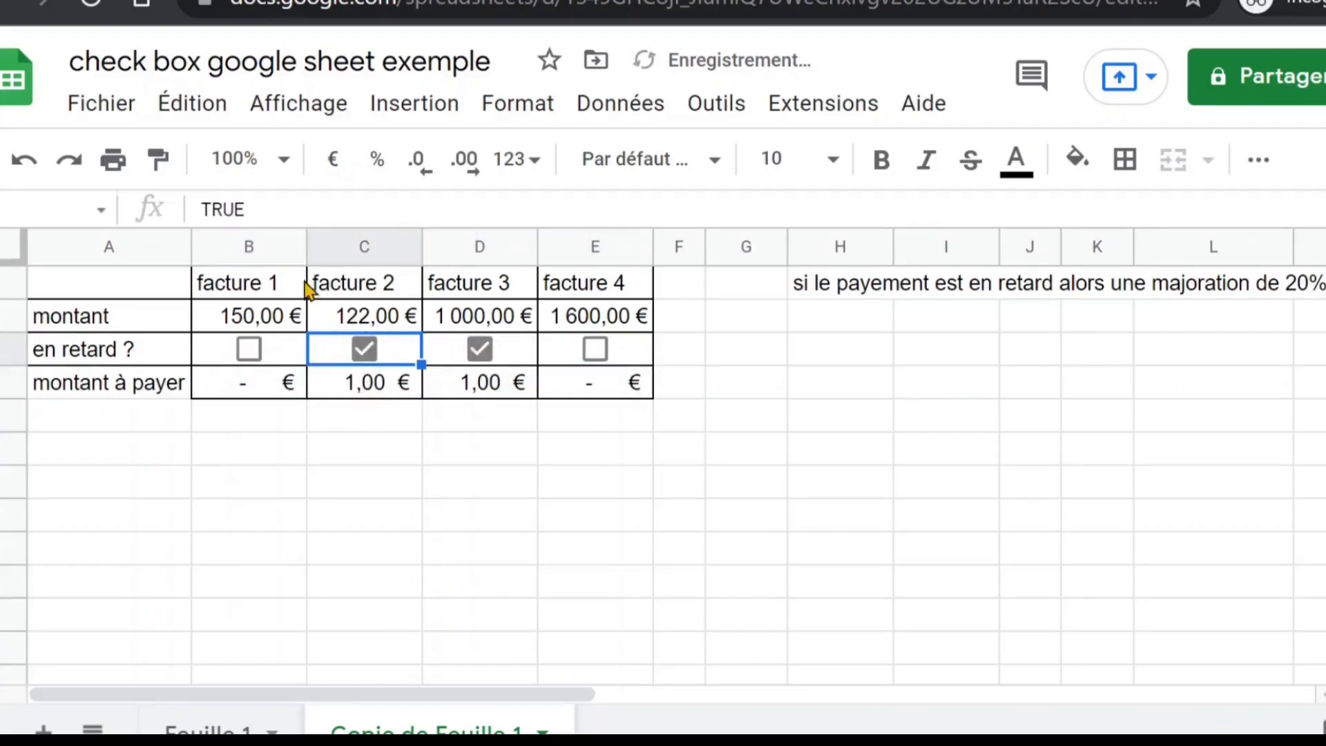
# Change the formula in B4 to =(B3*1)*20% and fill it across to E4
pyautogui.click(243, 383)
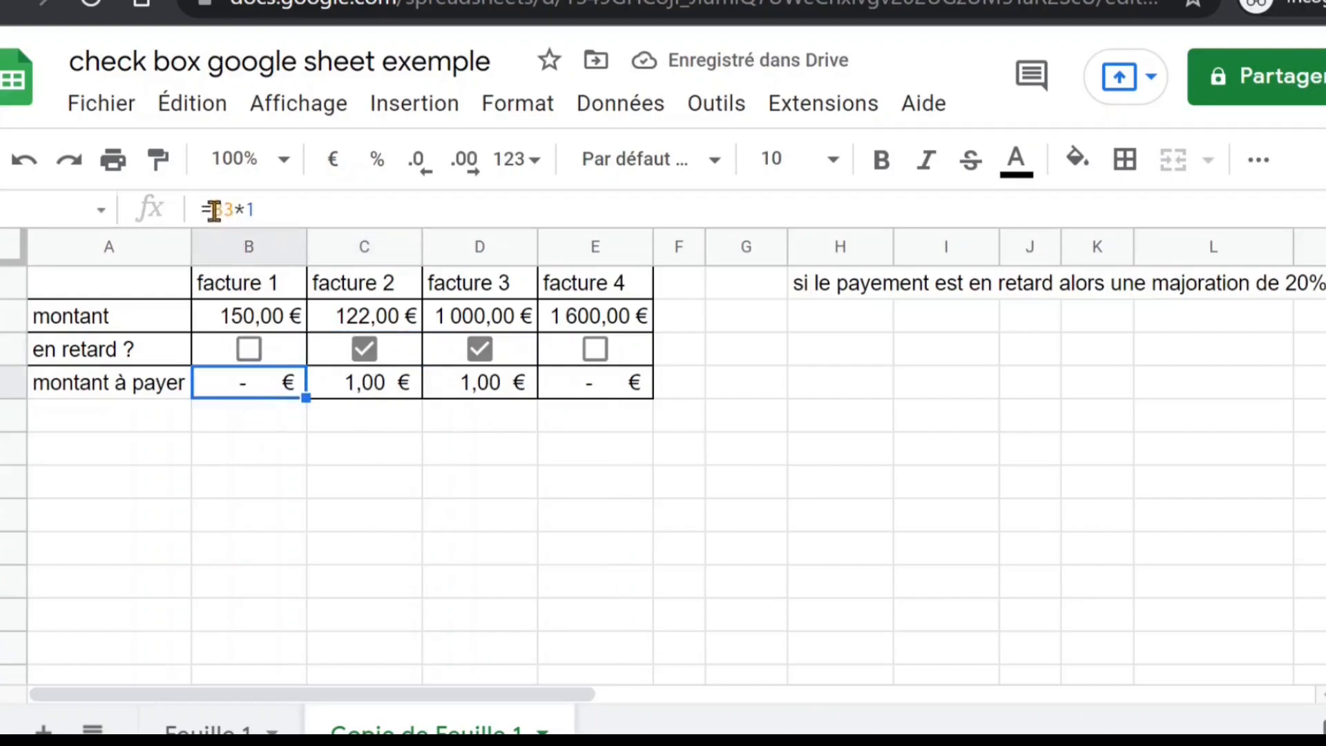
pyautogui.click(212, 210)
pyautogui.write('(B3*1')
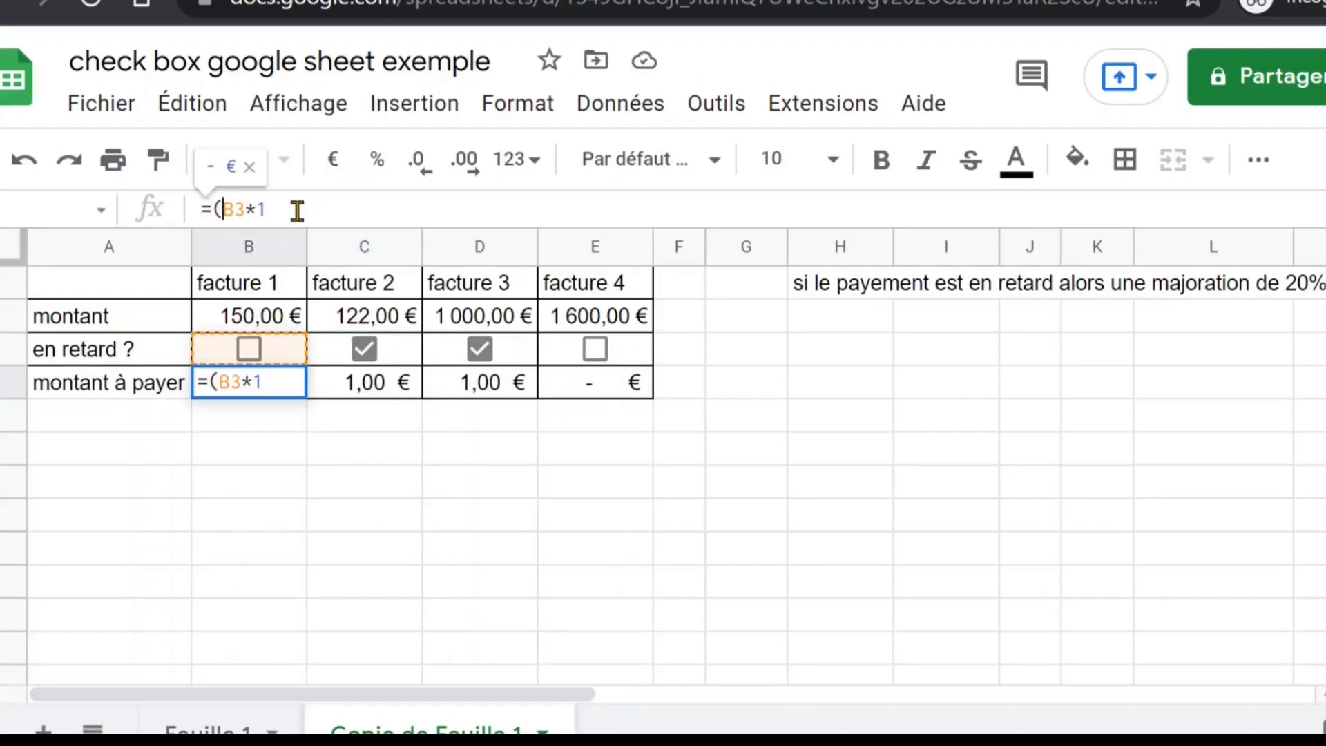
pyautogui.write(')')
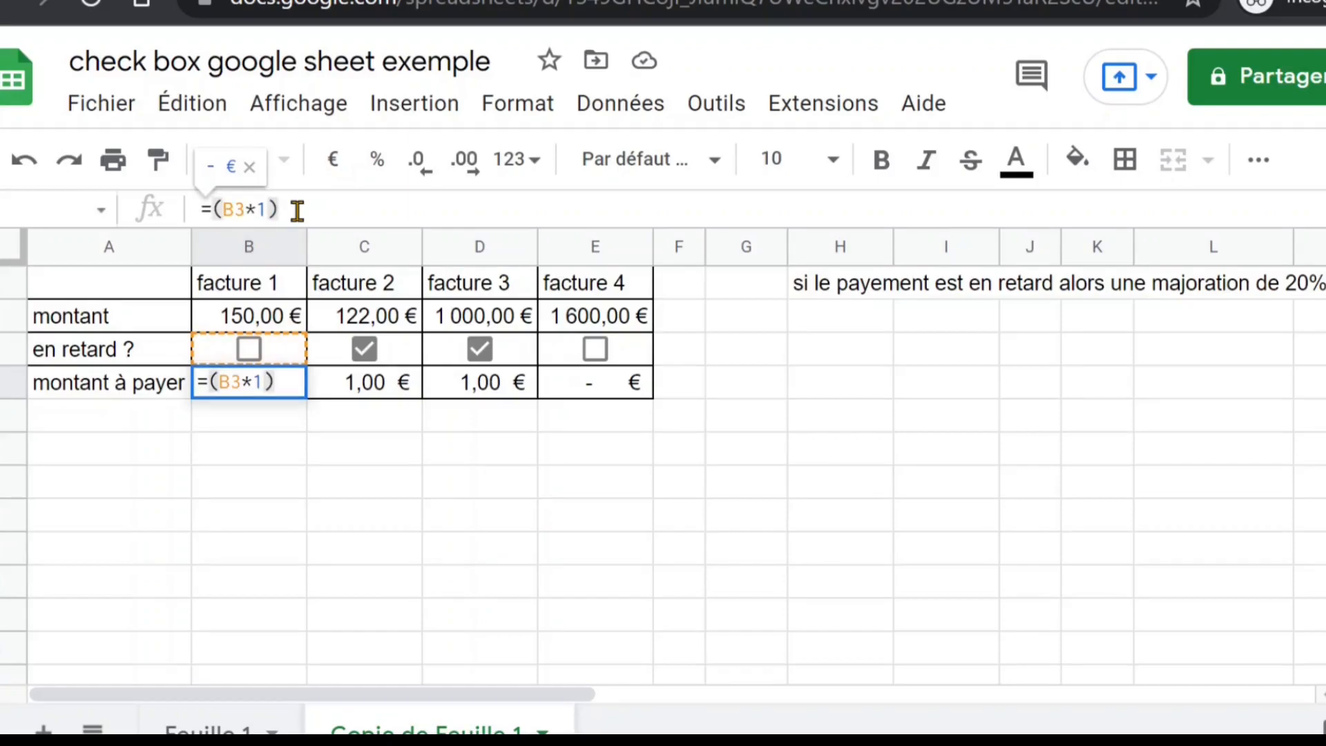
pyautogui.write('*')
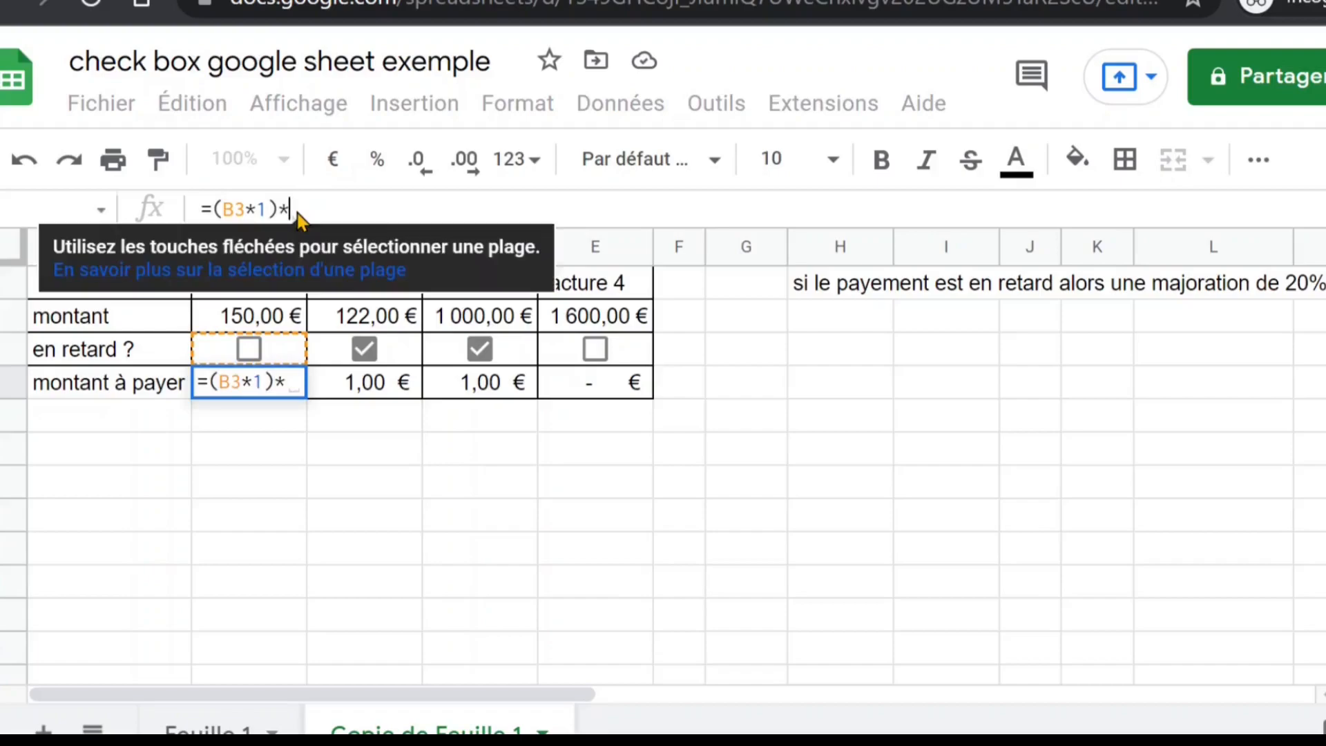
pyautogui.write('20%')
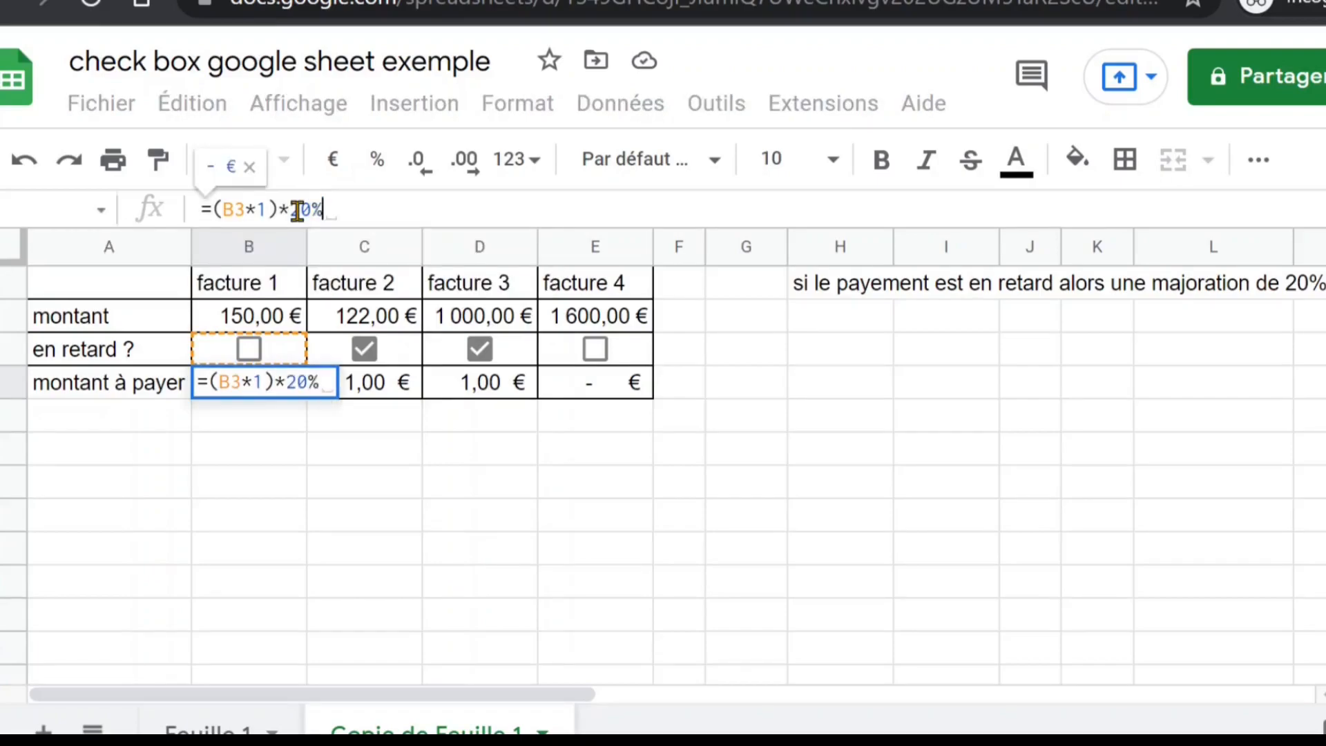
pyautogui.press('Return')
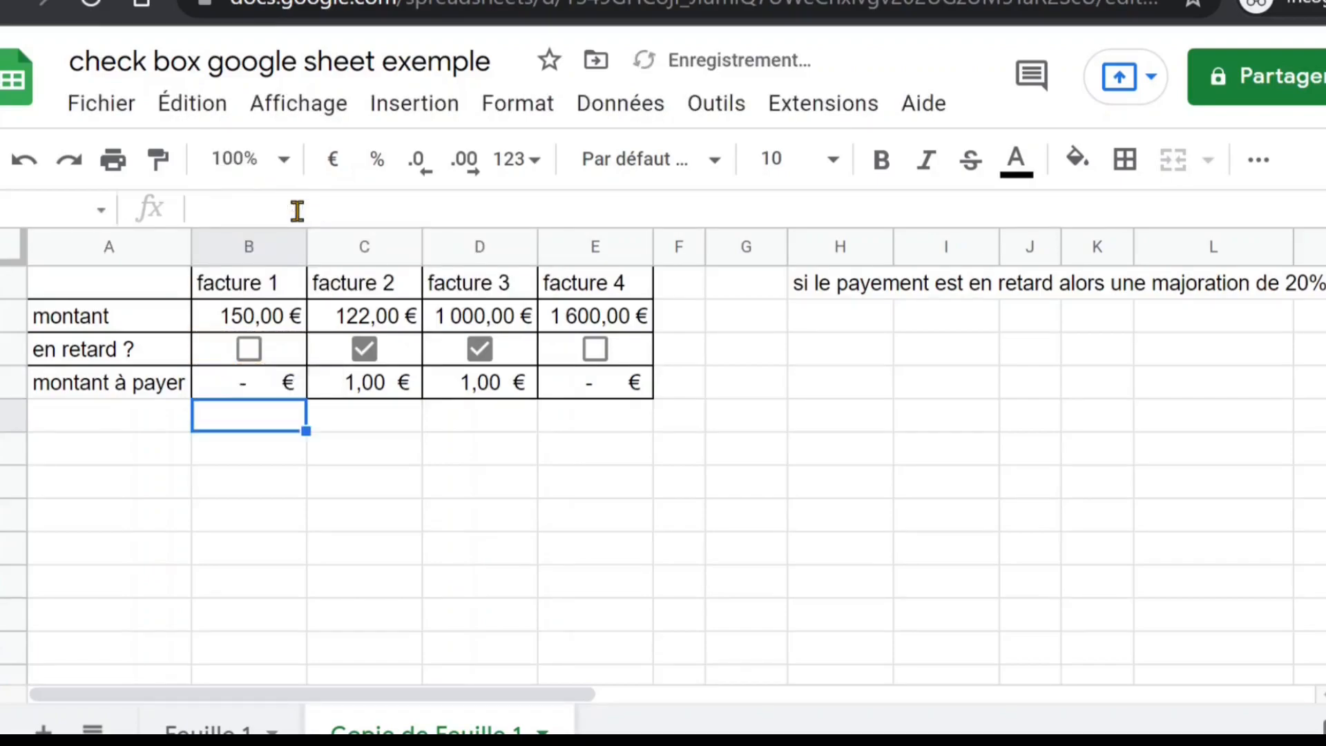
pyautogui.click(288, 381)
pyautogui.moveTo(306, 399); pyautogui.dragTo(653, 401)
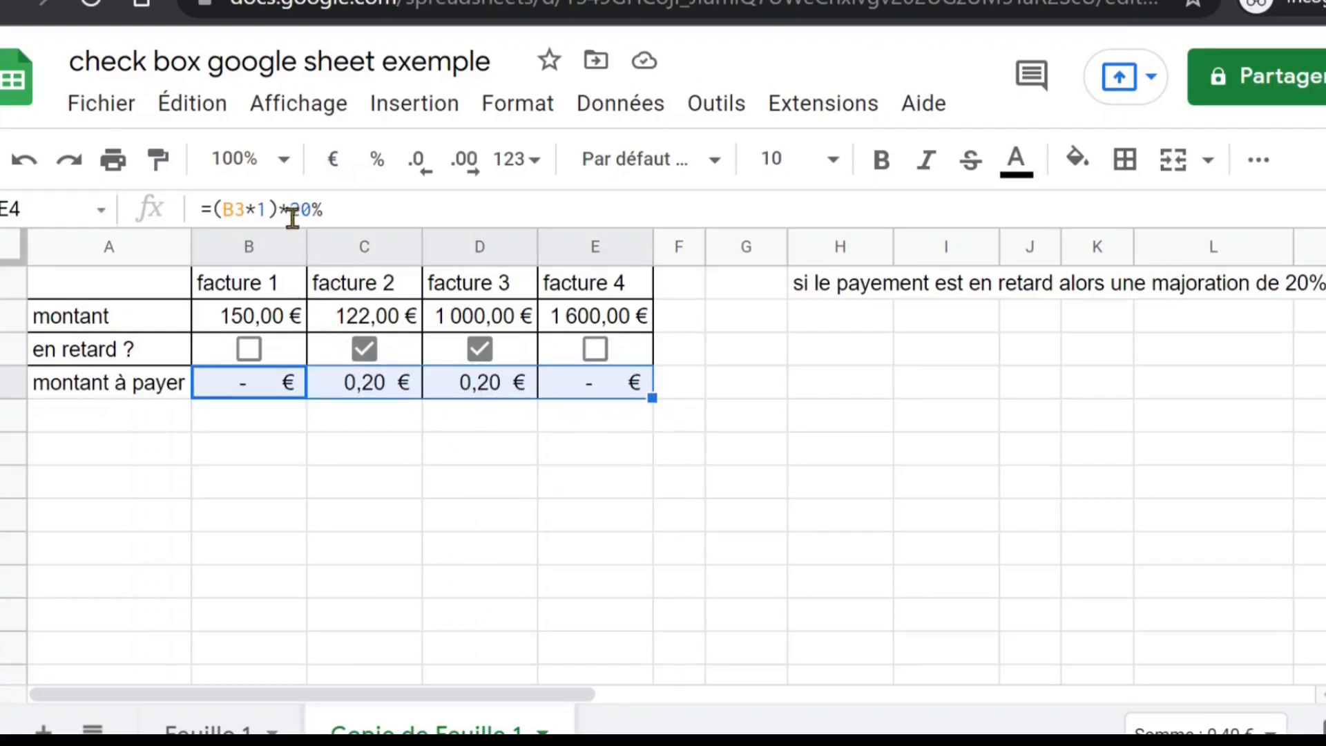
# Multiply the B4 formula by the invoice amount, making it =B2*(B3*1)*20%, and fill it across to E4
pyautogui.click(215, 208)
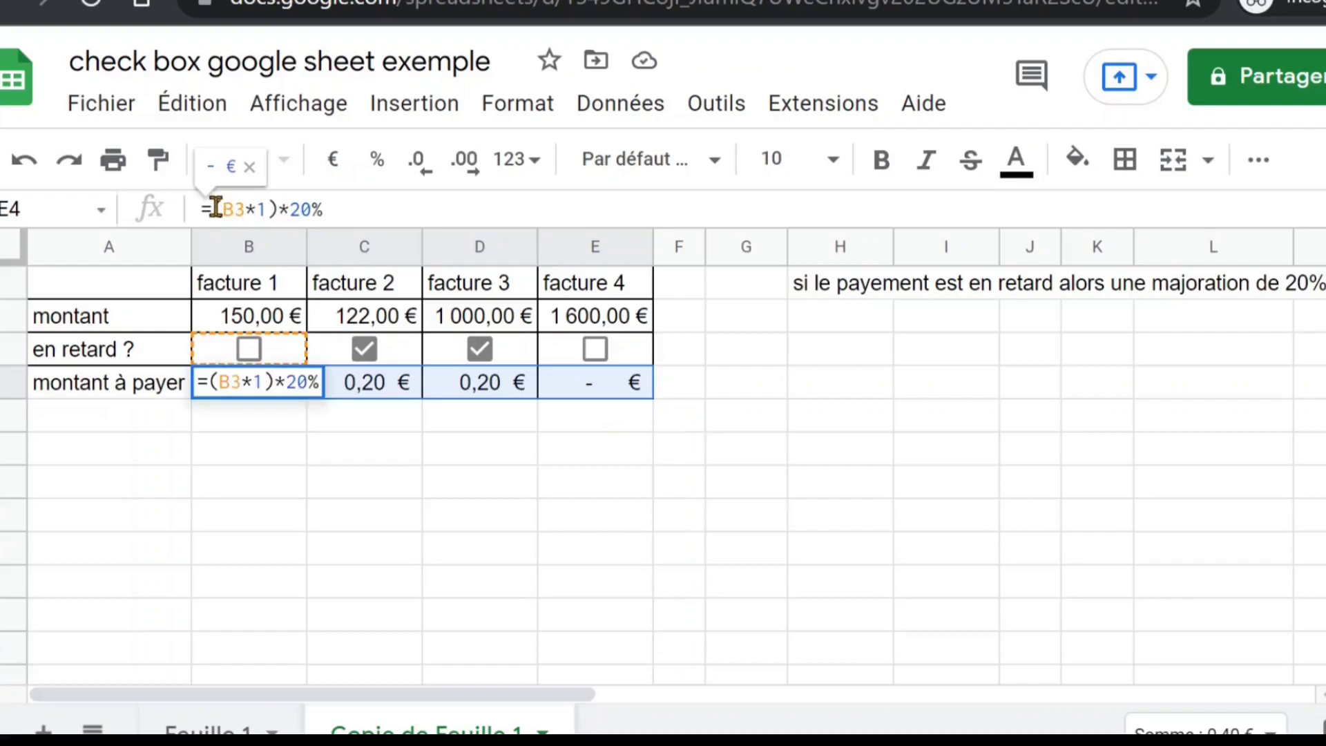
pyautogui.write('b2*')
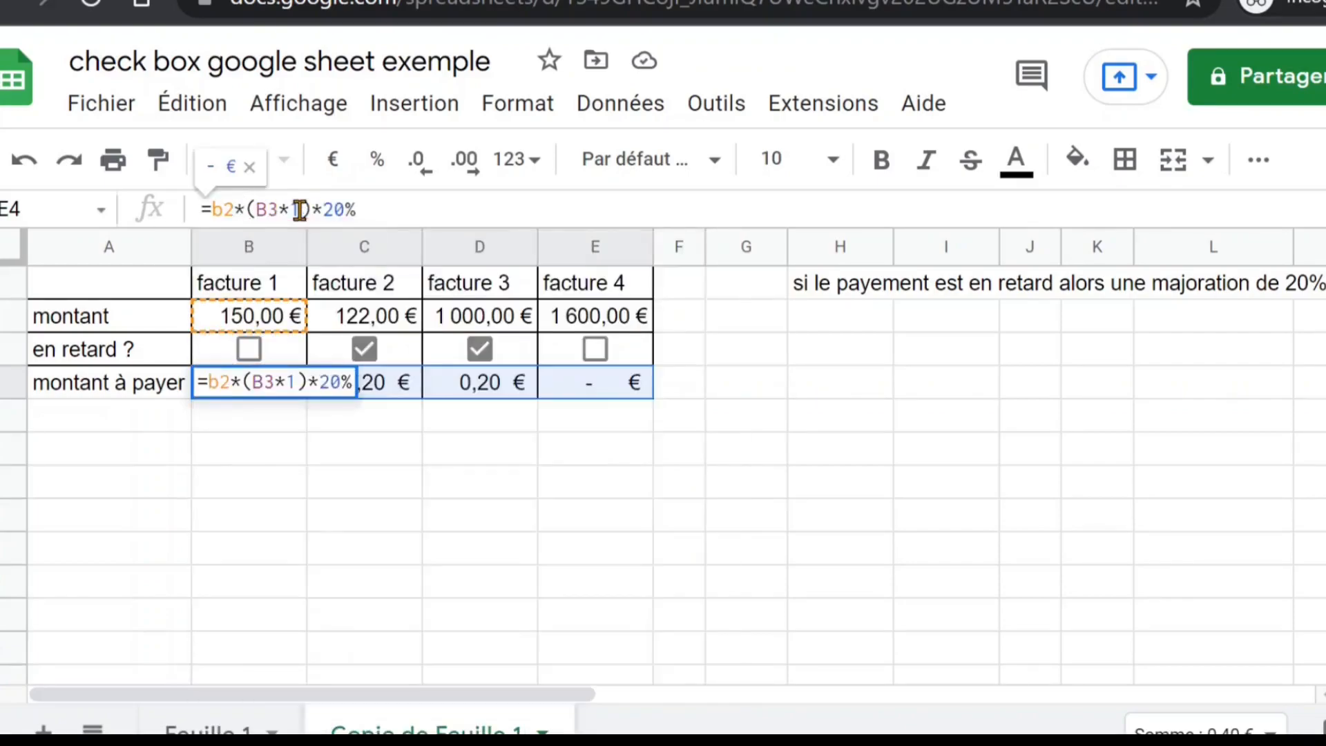
pyautogui.press('Tab')
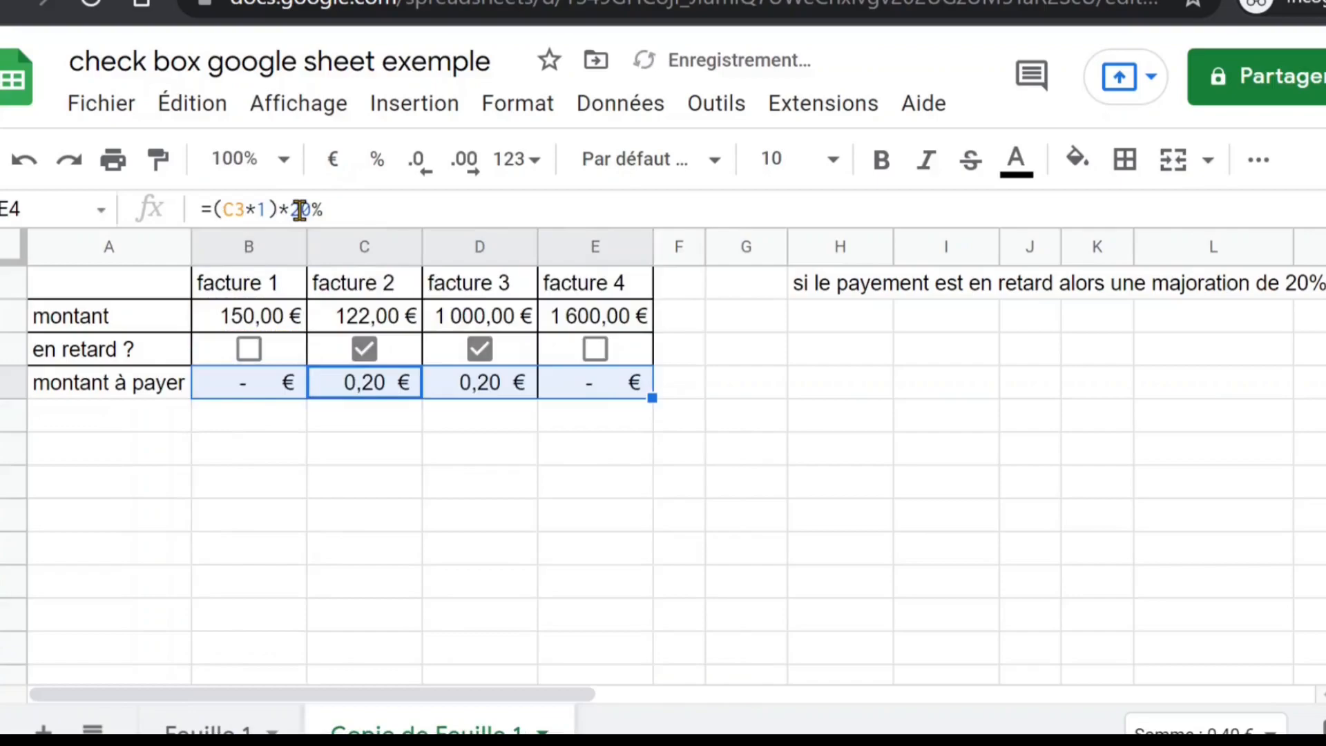
pyautogui.click(283, 395)
pyautogui.moveTo(309, 398); pyautogui.dragTo(648, 400)
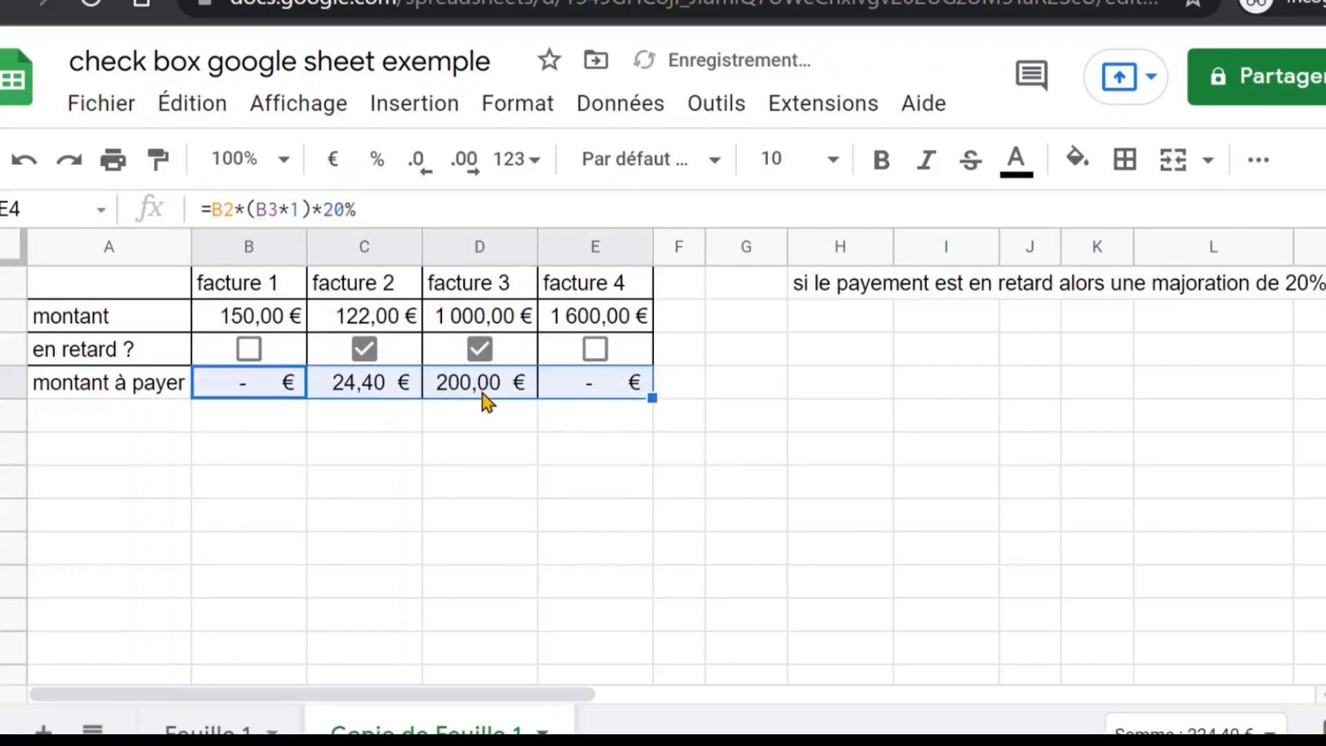
pyautogui.click(481, 321)
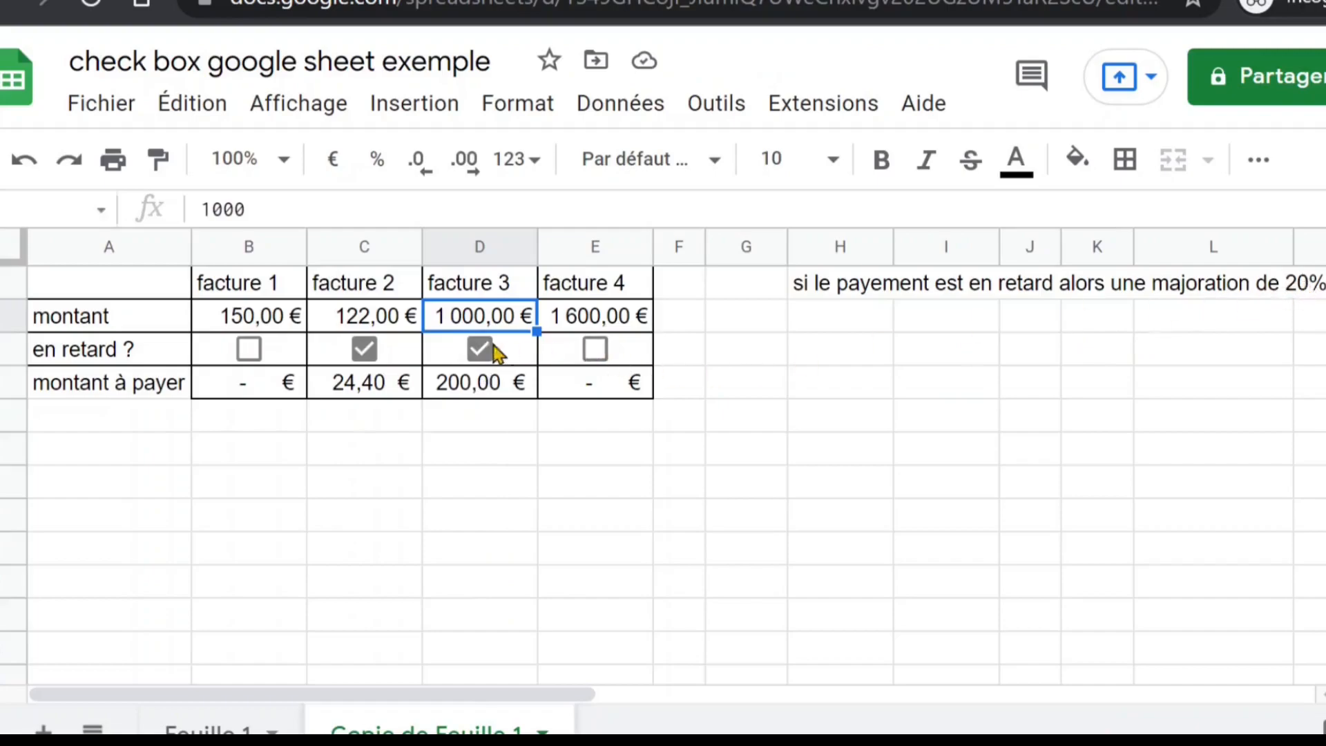
pyautogui.click(253, 388)
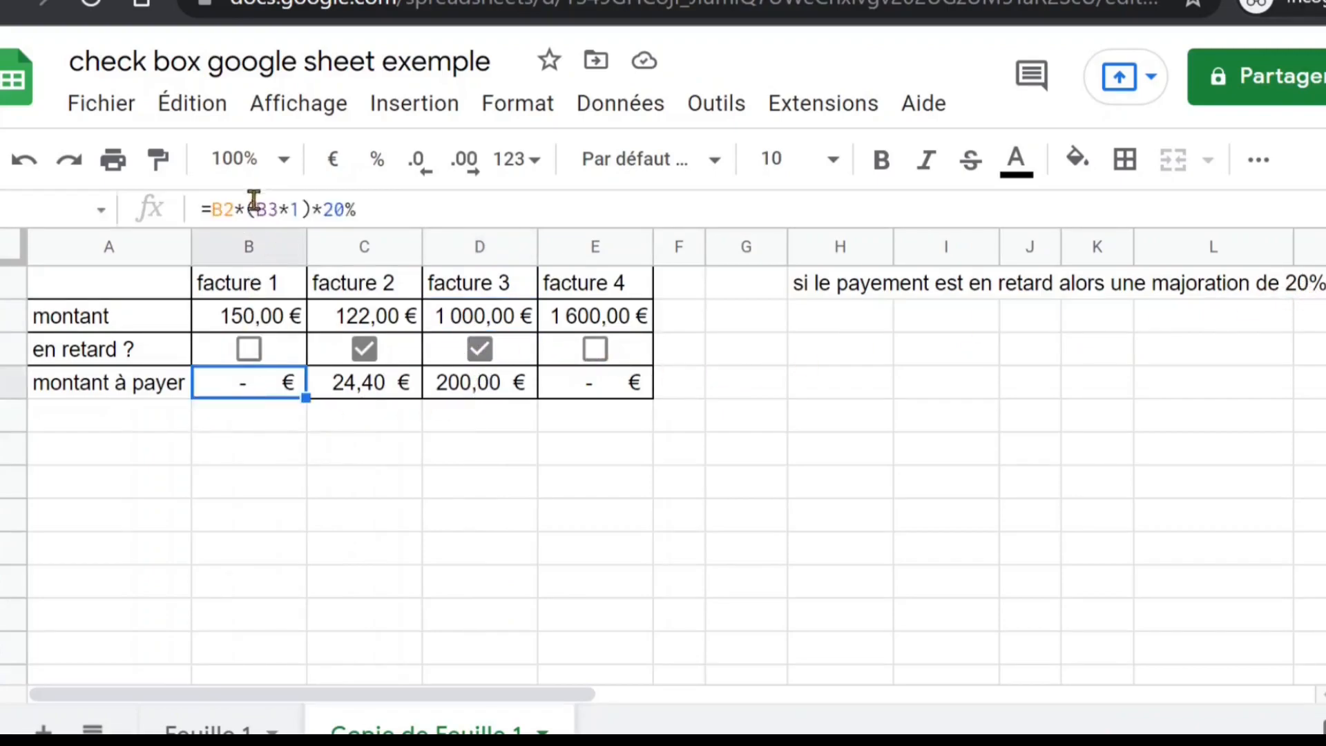
pyautogui.click(215, 208)
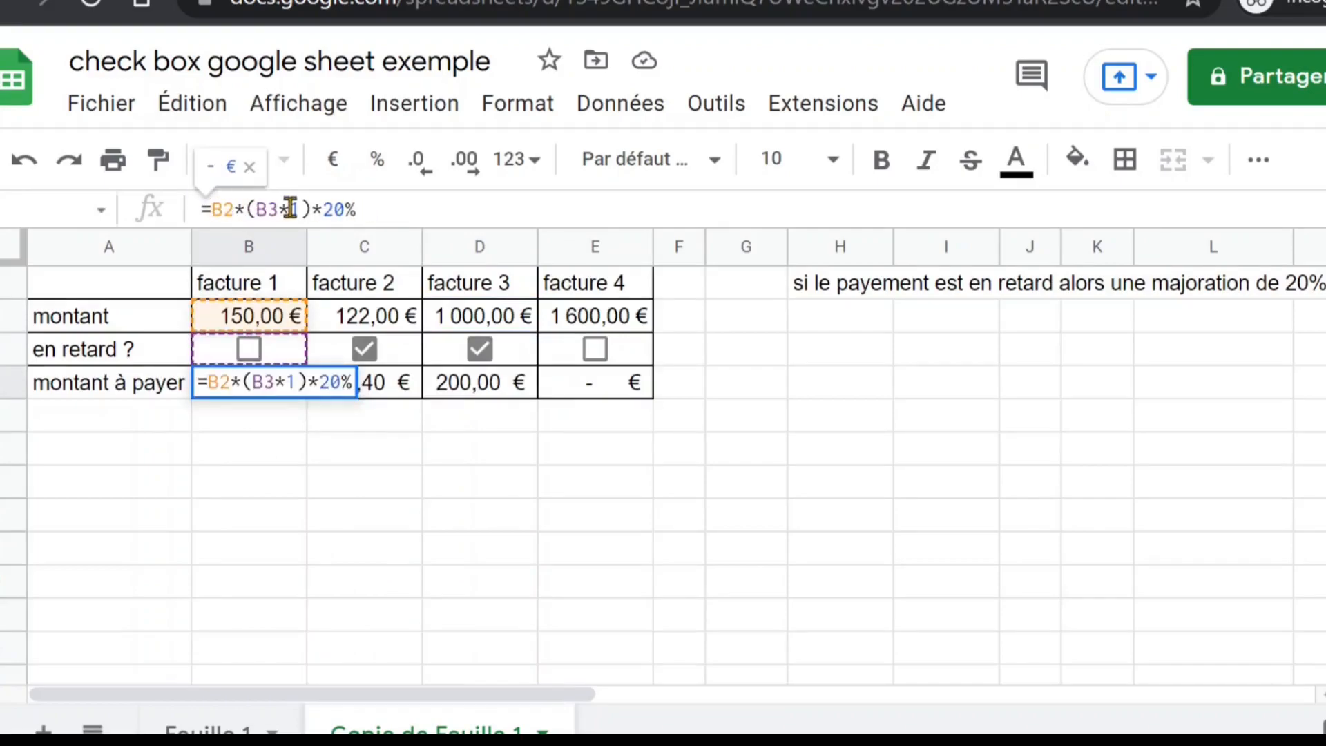
pyautogui.click(250, 320)
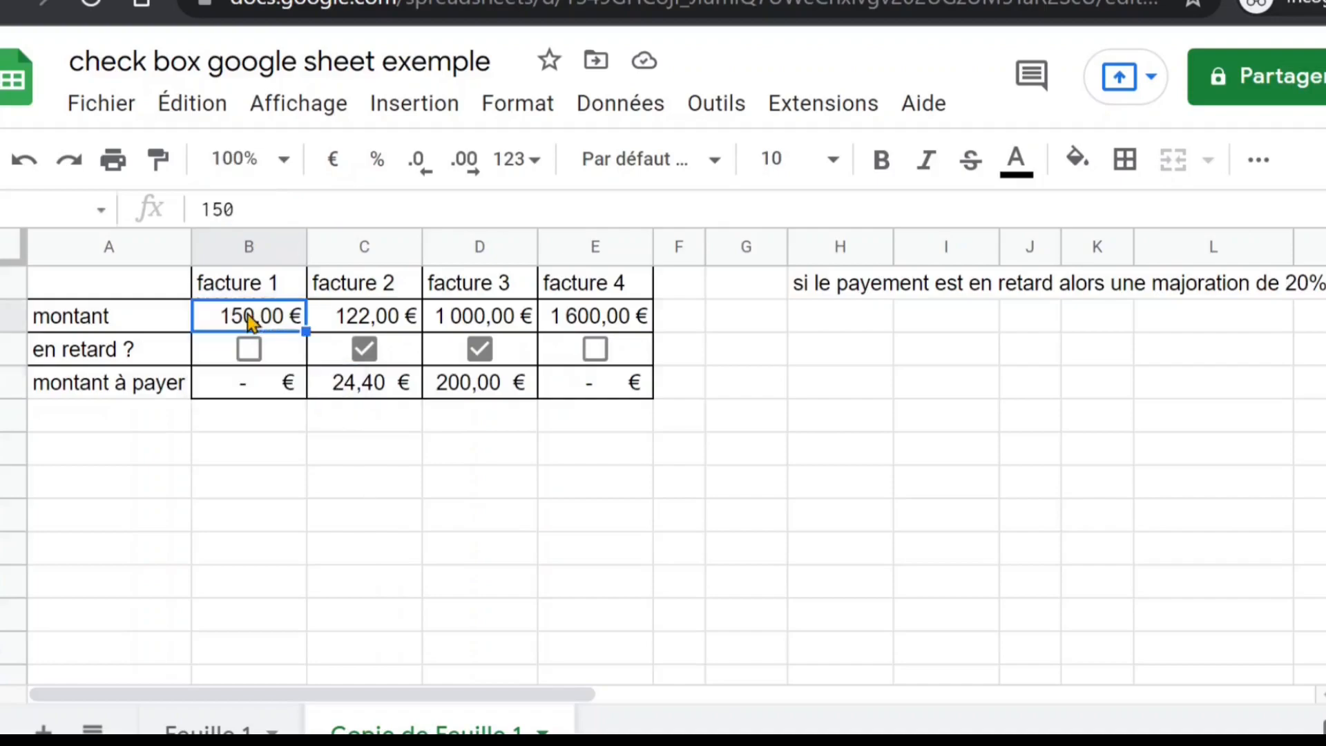
# Add the invoice amount to the B4 formula, making it =B2+B2*(B3*1)*20%, and fill it across to E4
pyautogui.click(287, 384)
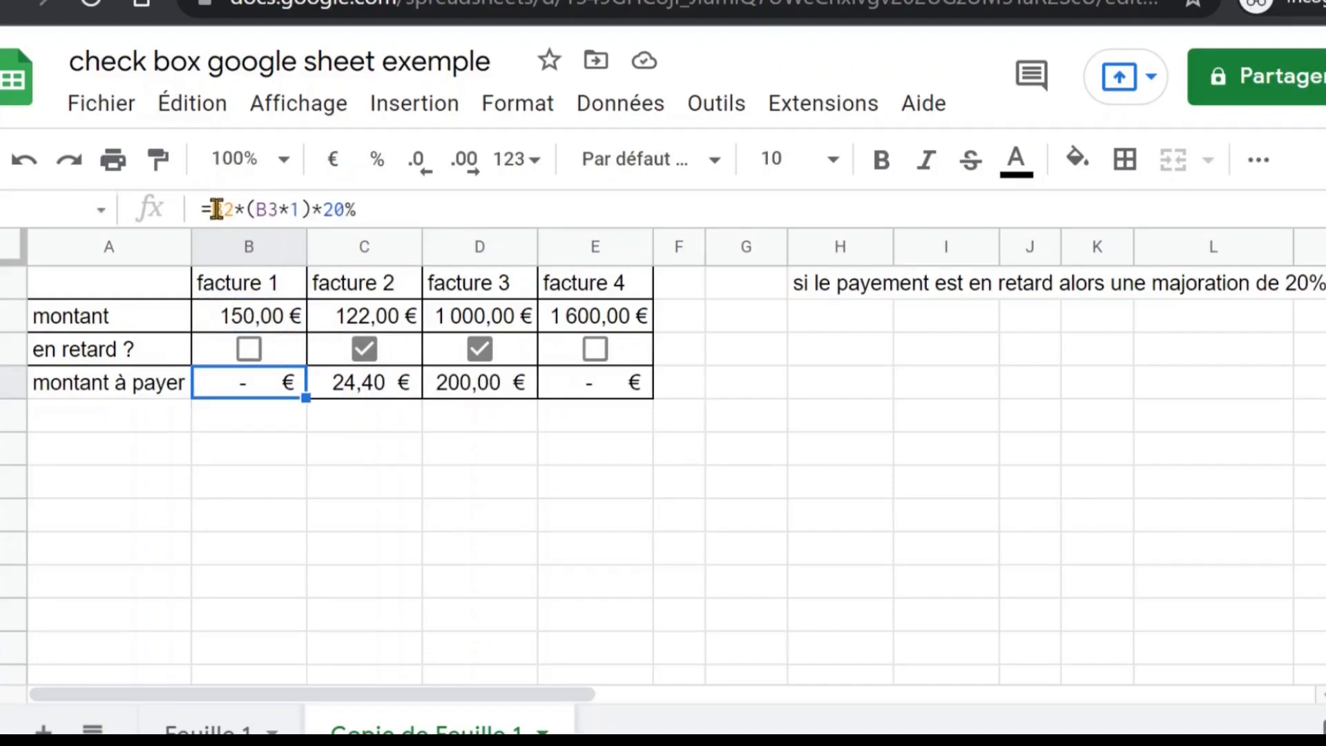
pyautogui.click(216, 209)
pyautogui.write('b2+')
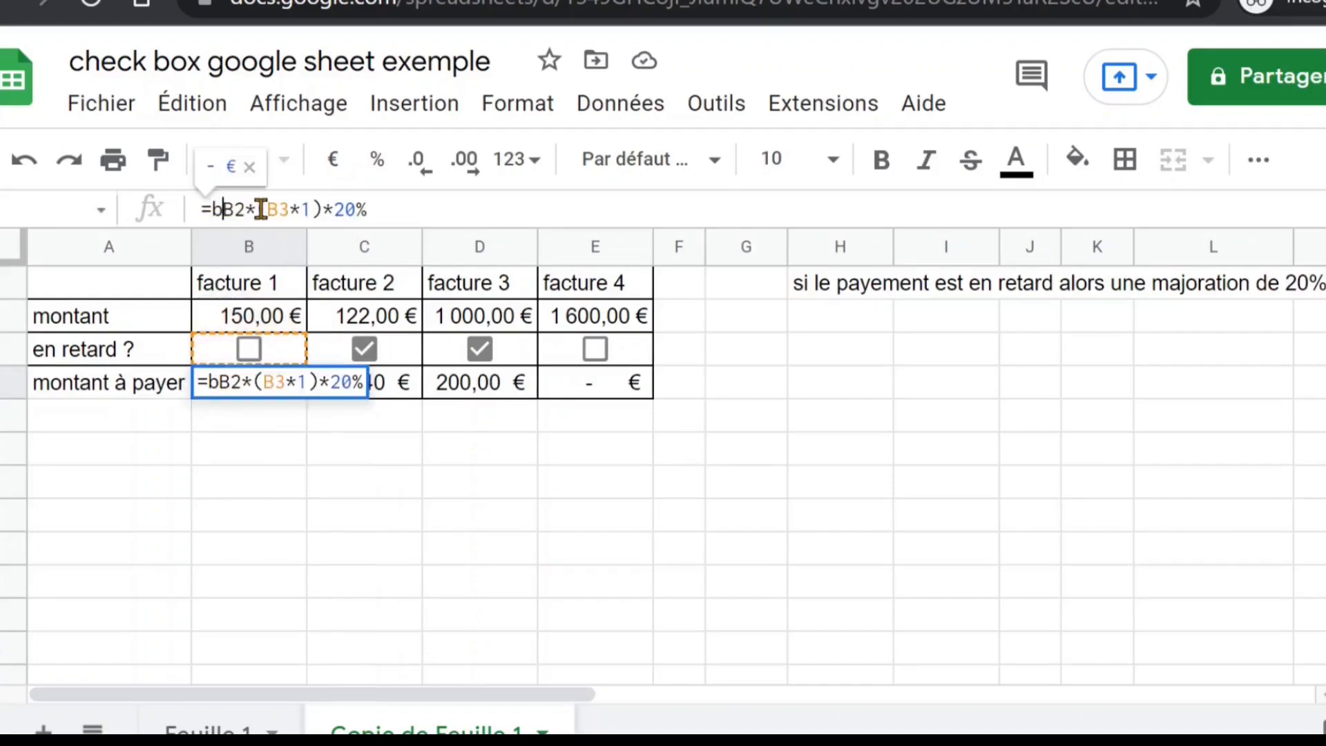
pyautogui.press('Return')
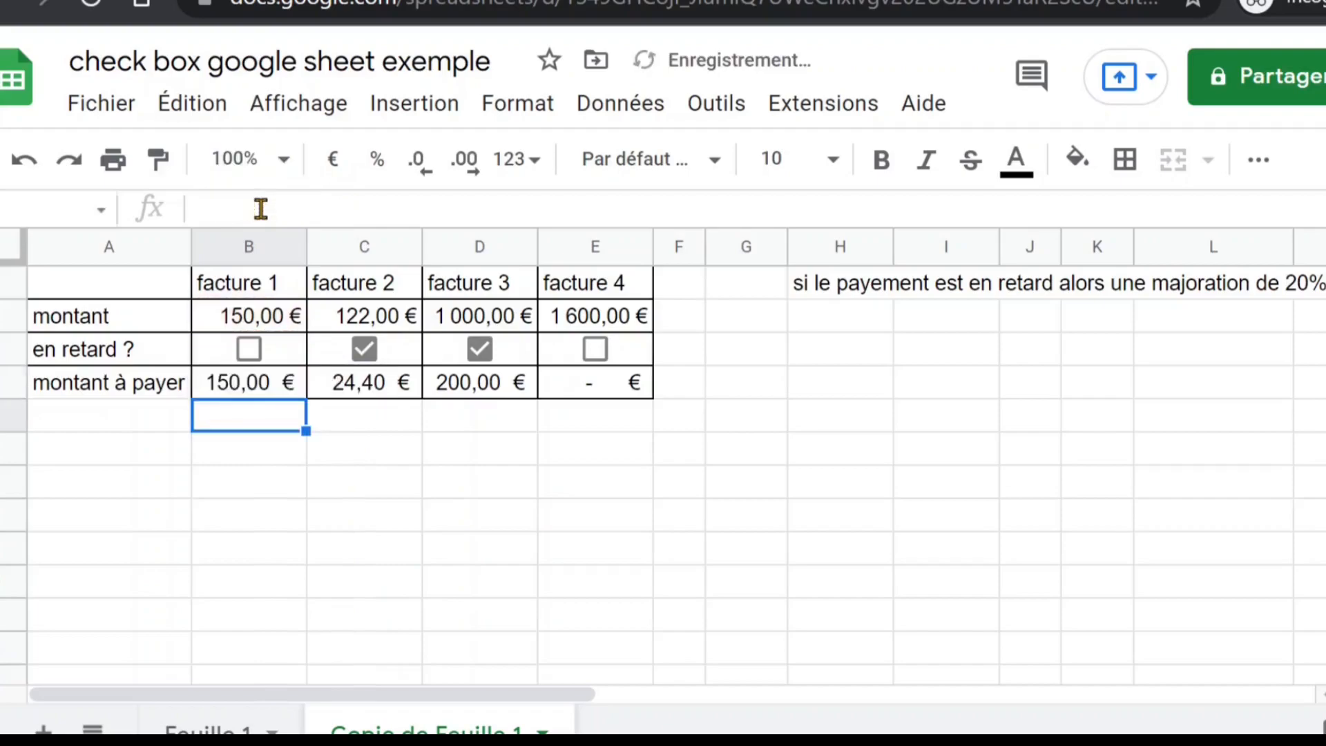
pyautogui.click(289, 382)
pyautogui.moveTo(309, 395); pyautogui.dragTo(651, 398)
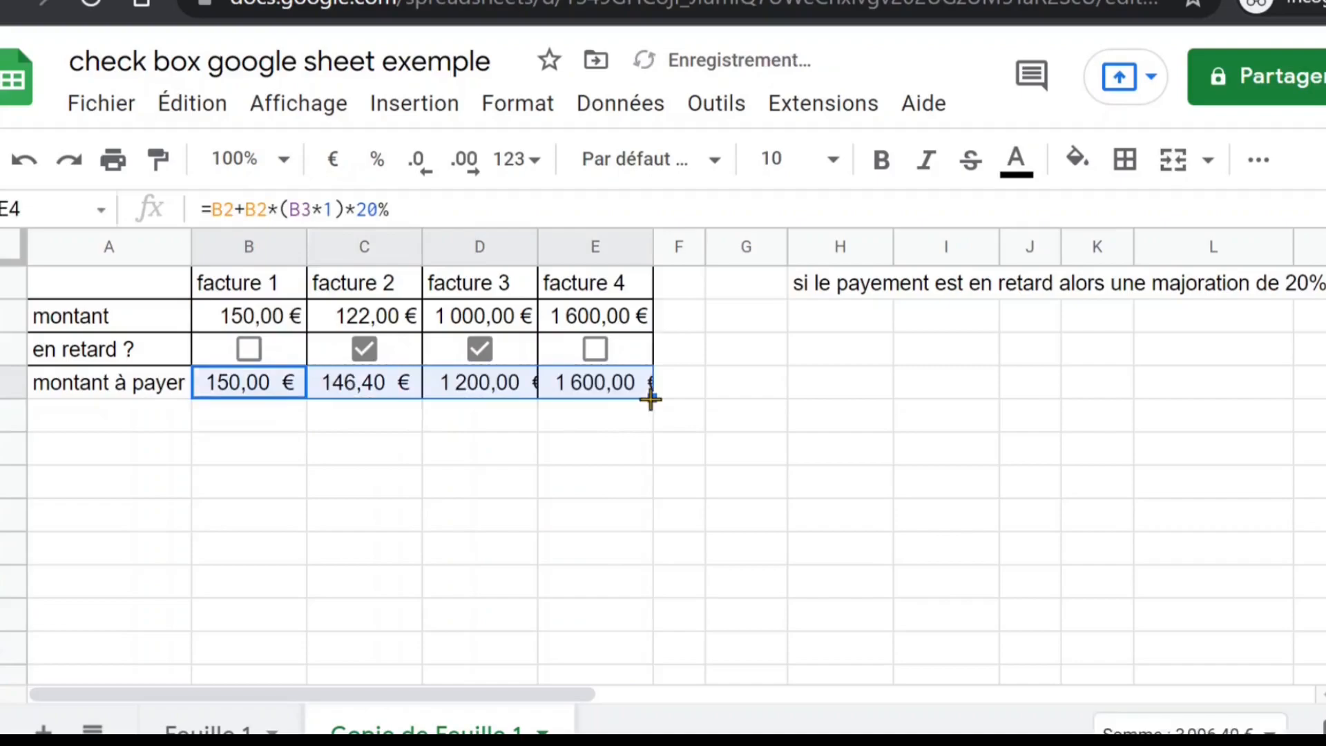
# Test the surcharge formula by ticking and then clearing the en retard checkboxes of facture 4 and facture 1
pyautogui.click(596, 349)
pyautogui.click(248, 351)
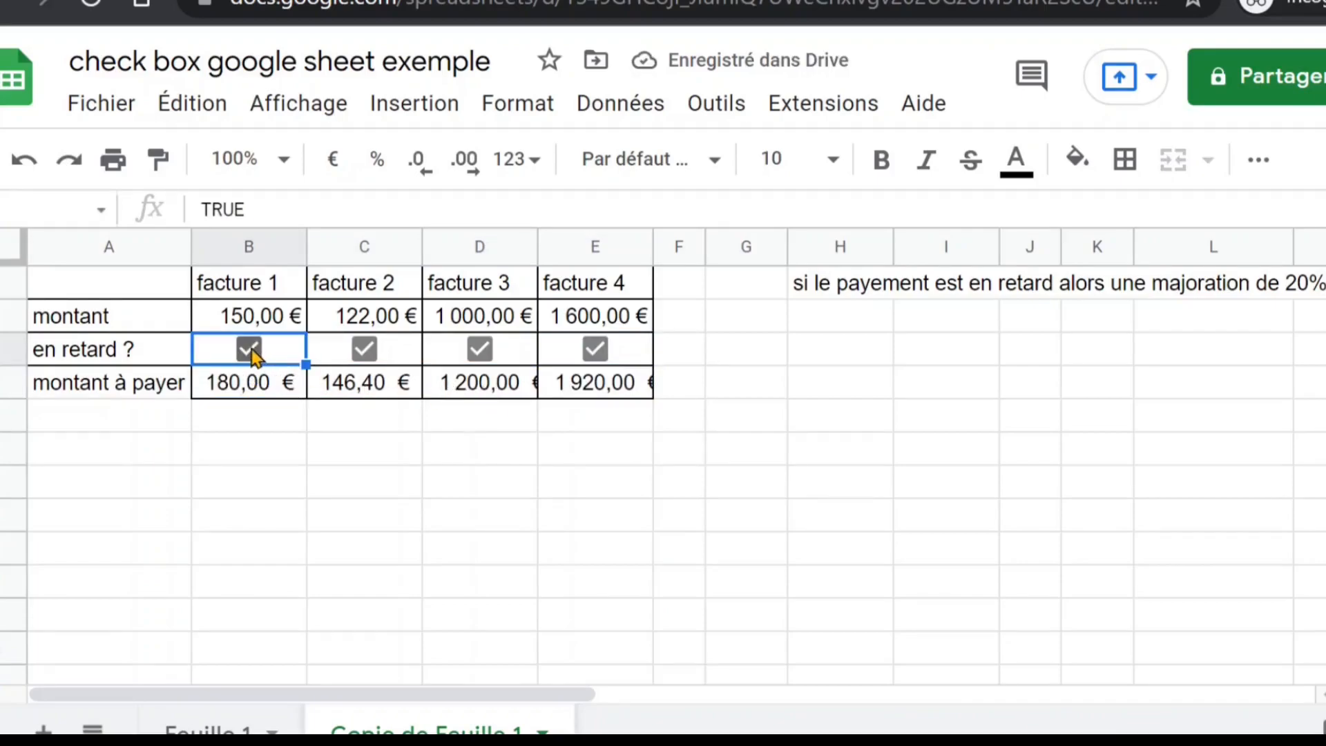
pyautogui.click(250, 351)
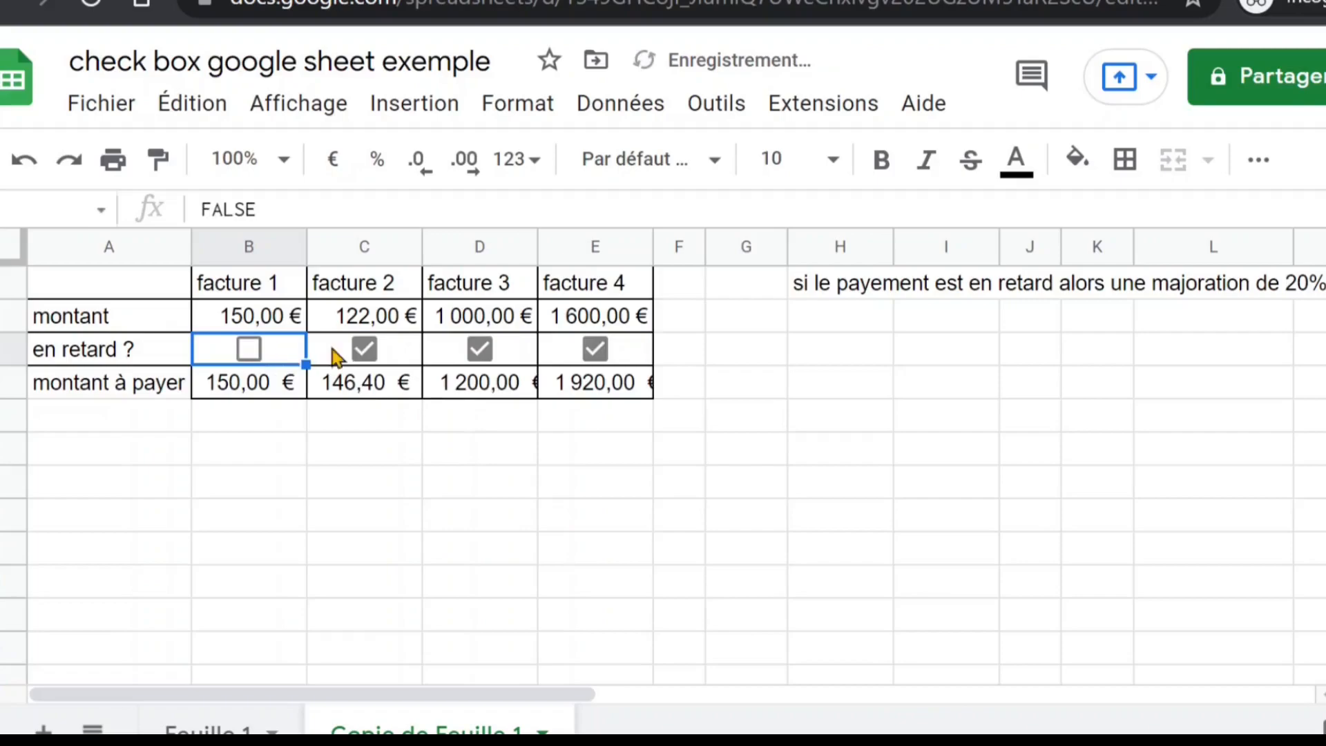
pyautogui.click(596, 351)
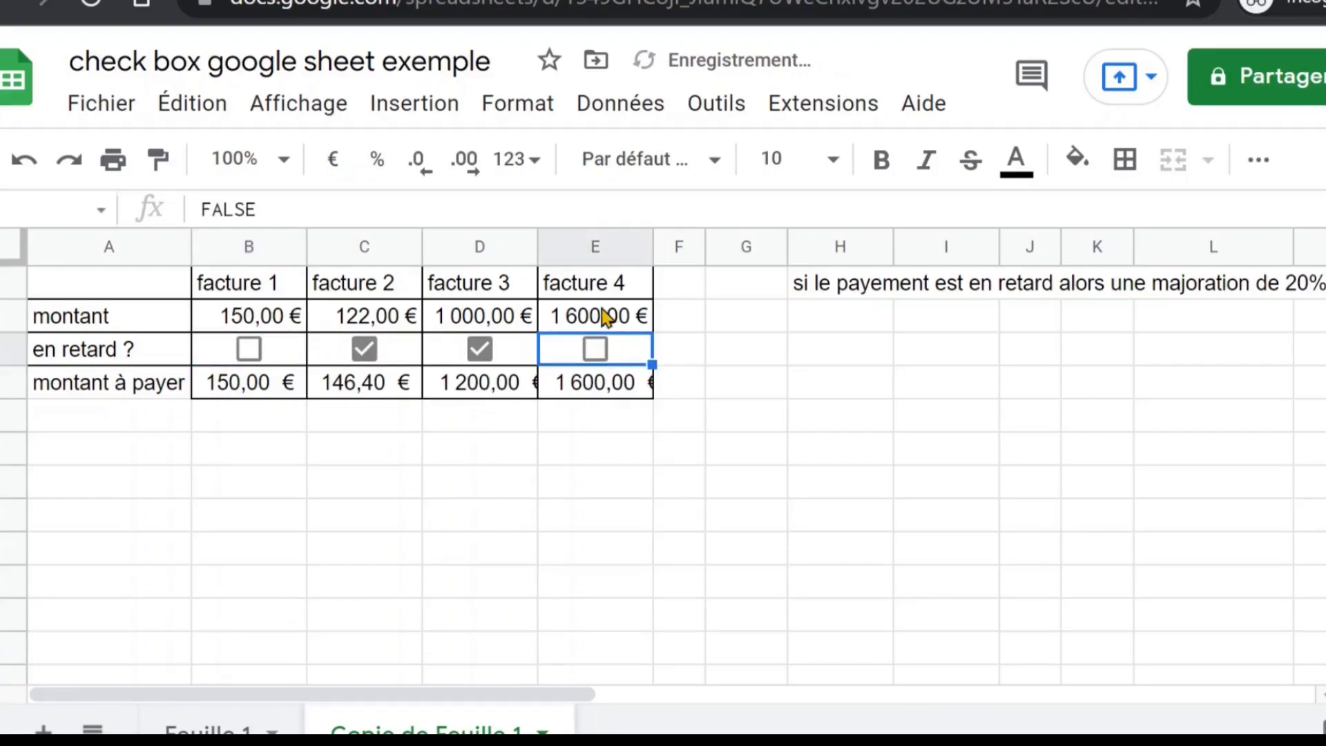